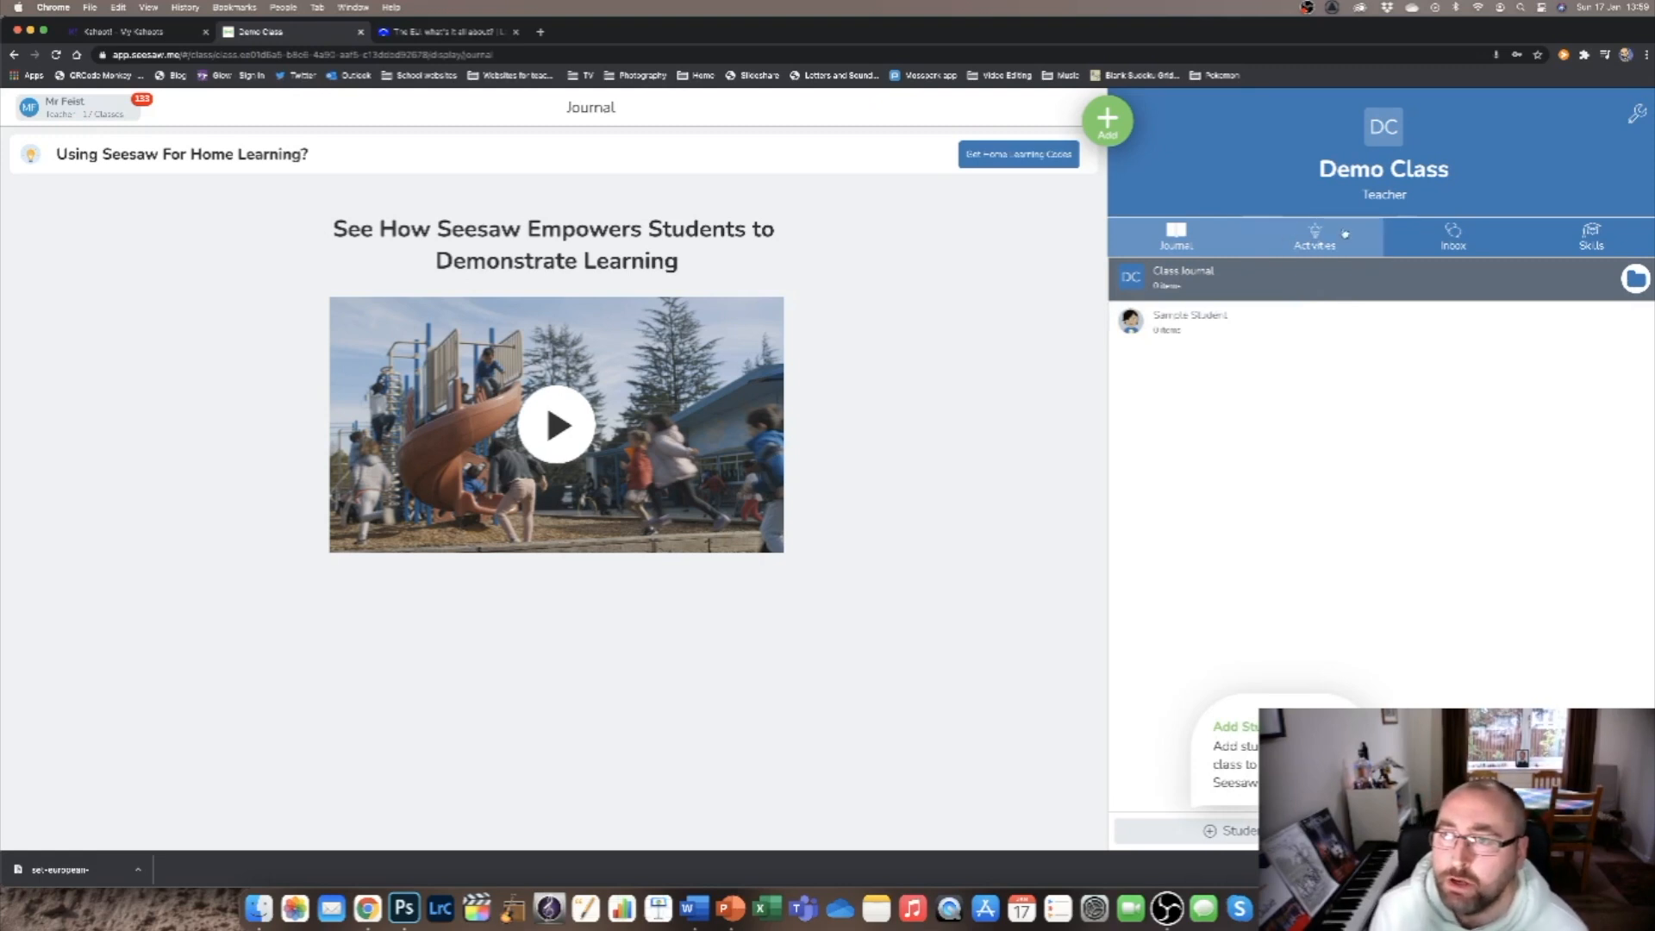
Create a new activity in My Library and name it "Euro Quiz Week 2".
click(1136, 121)
click(976, 180)
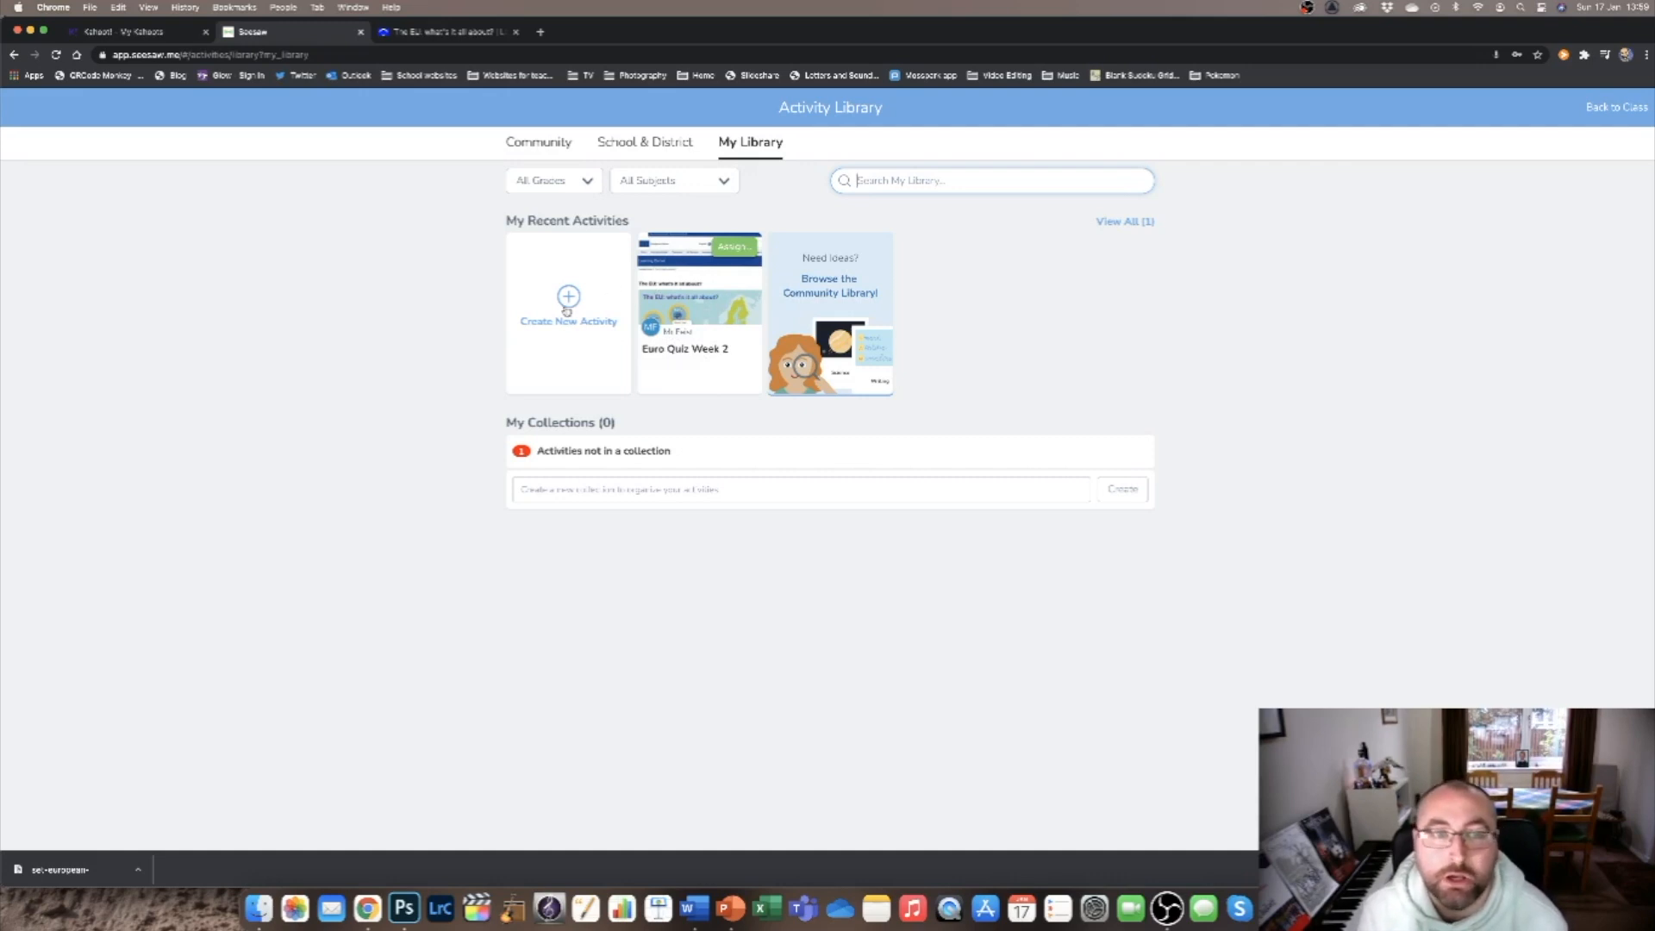
click(566, 308)
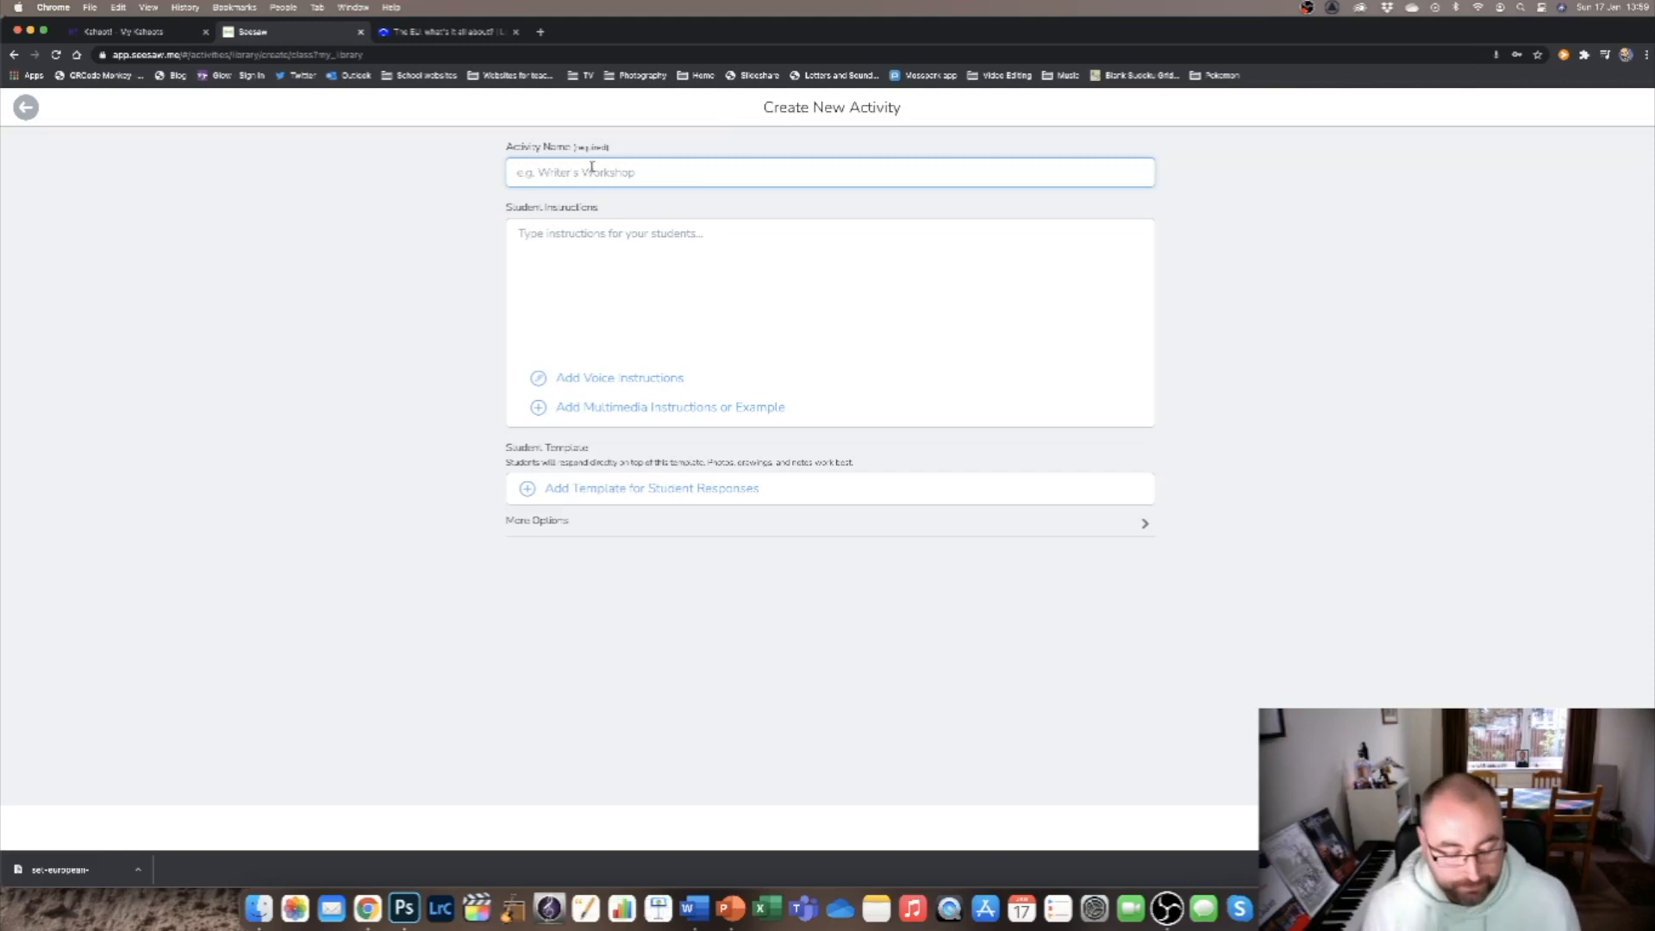
text(E)
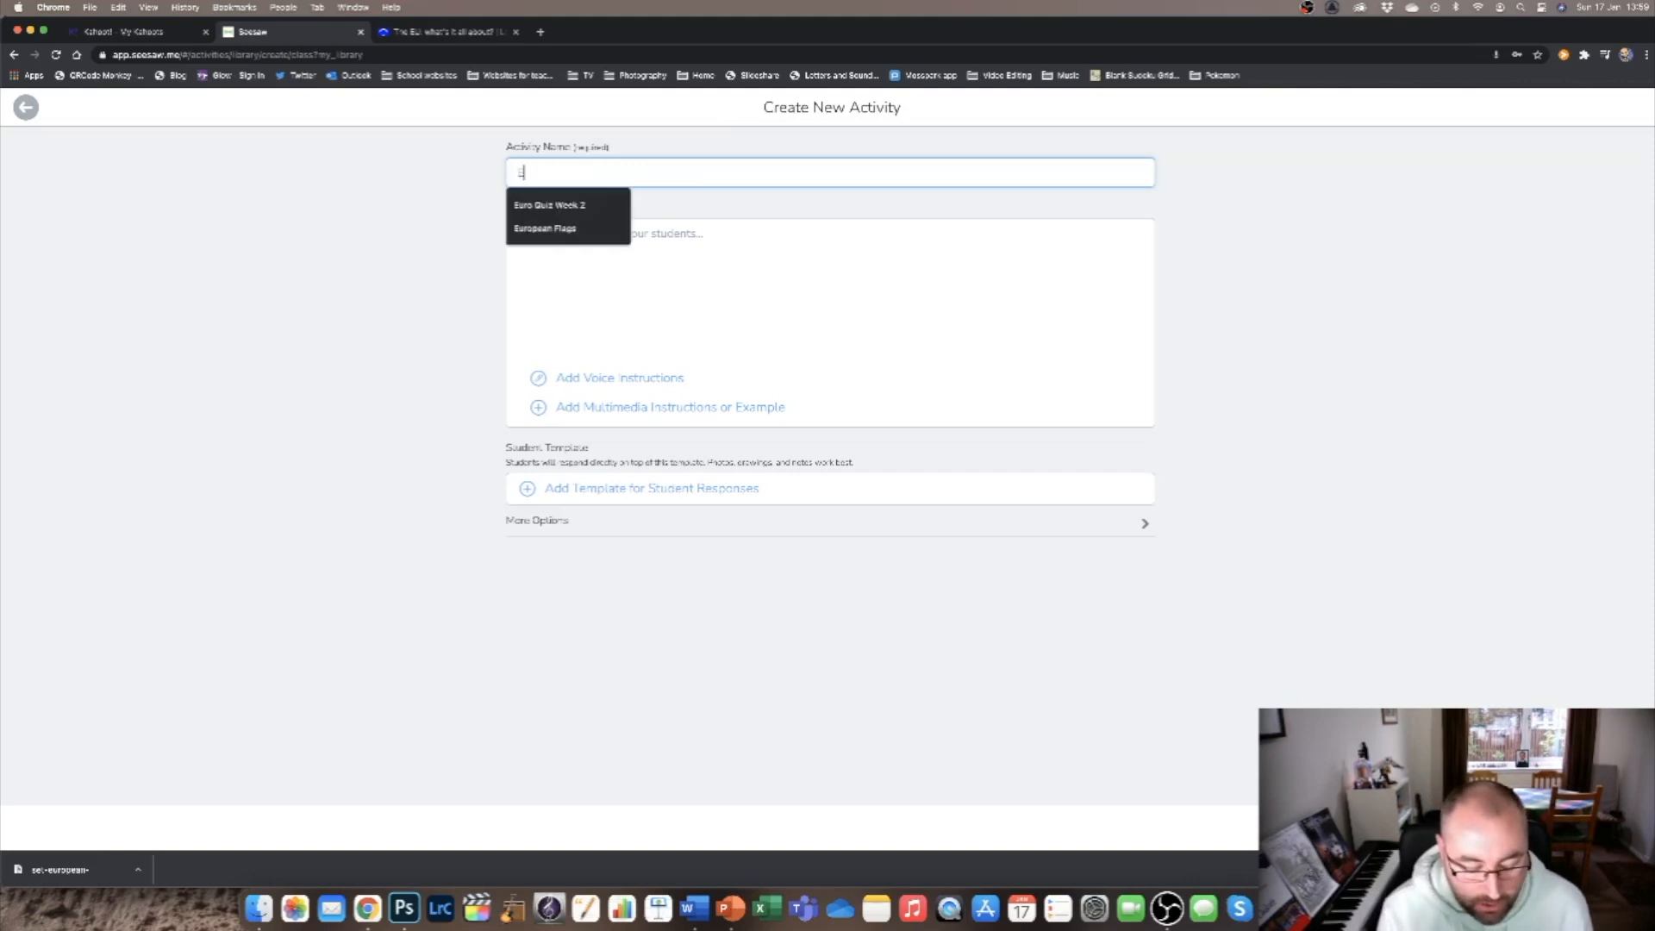
text(uro Quiz Week 2)
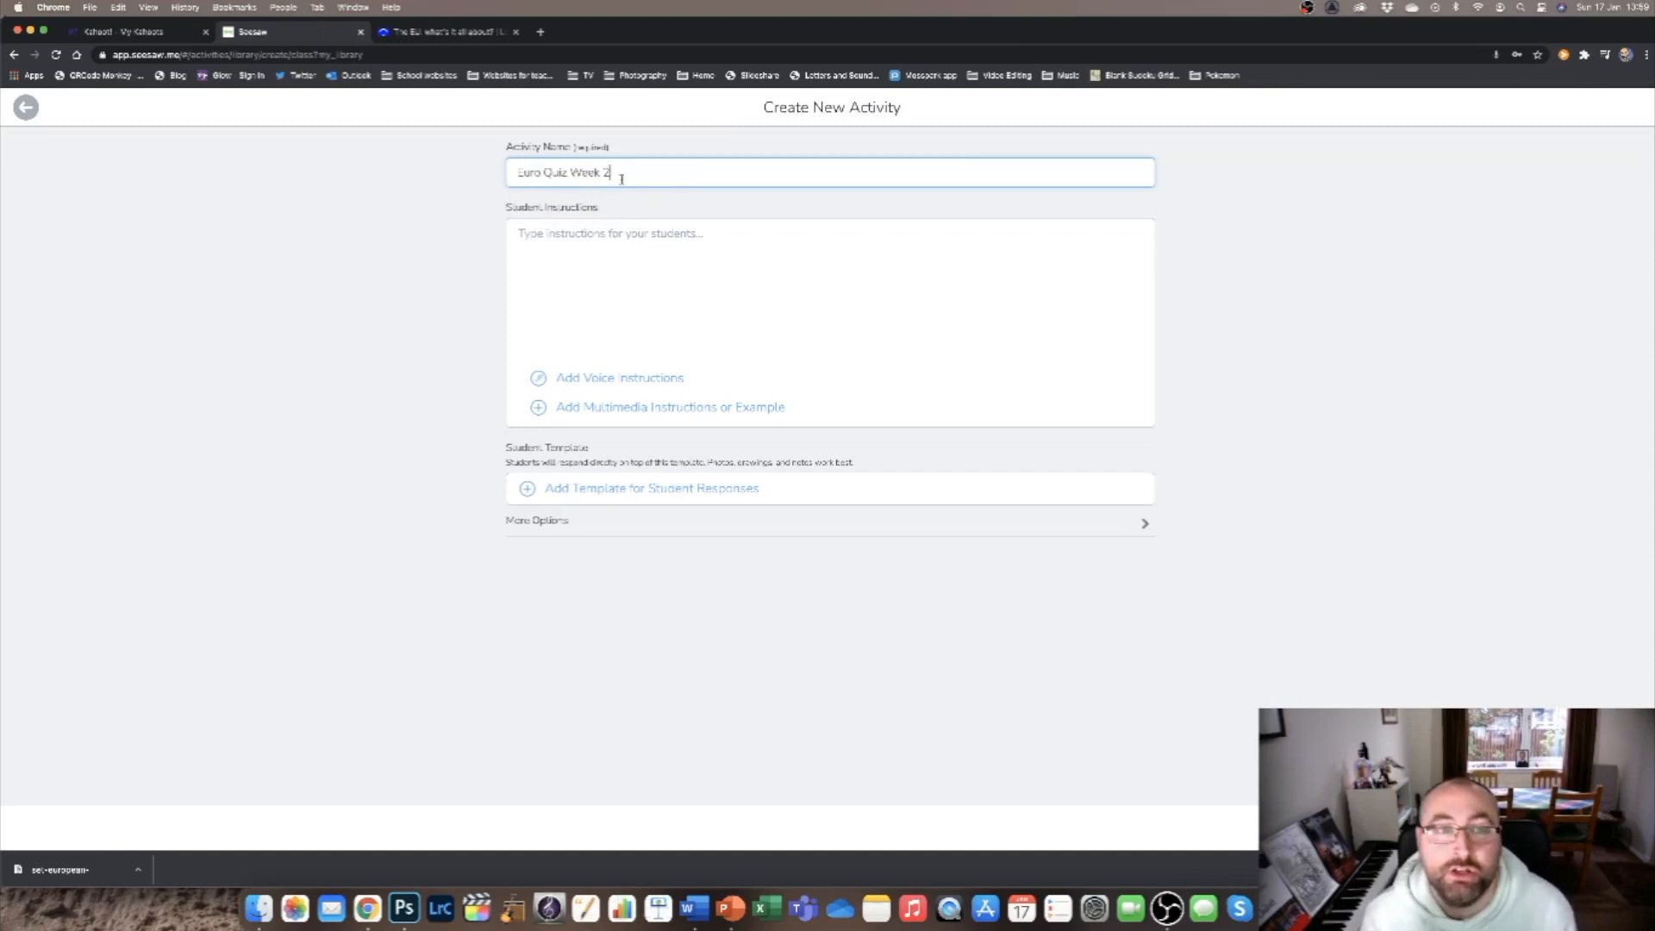
Enter the first student instruction: "1. Go to the EU map website that we used last week:".
scroll(623, 235, up, 5)
click(622, 237)
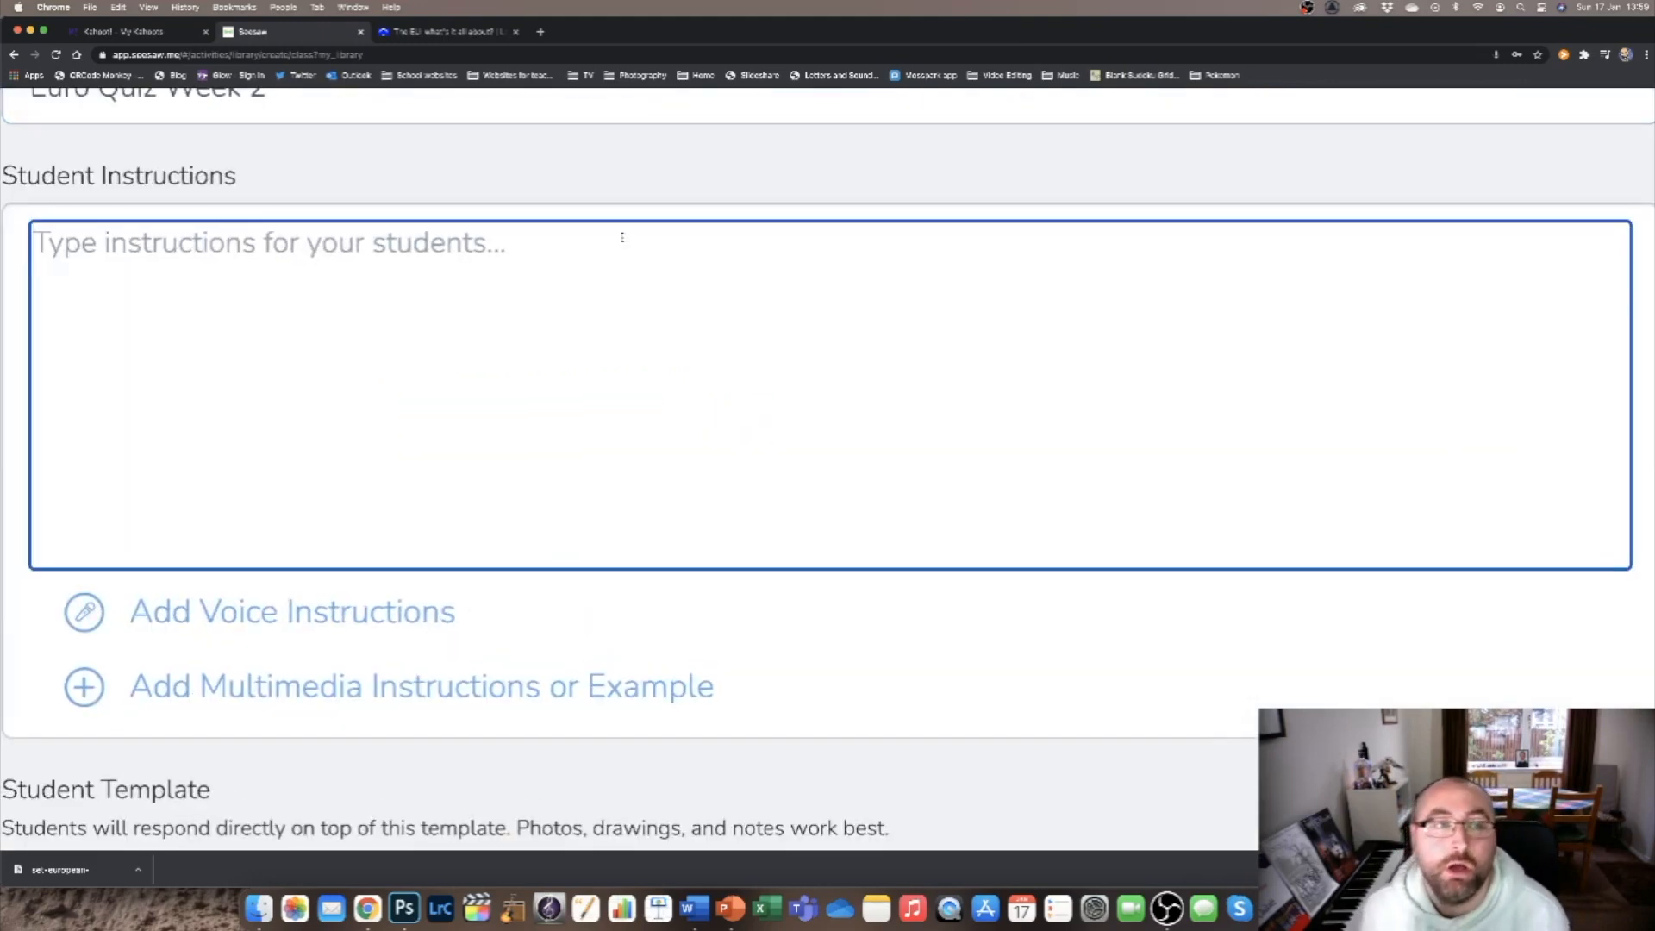
scroll(622, 237, down, 5)
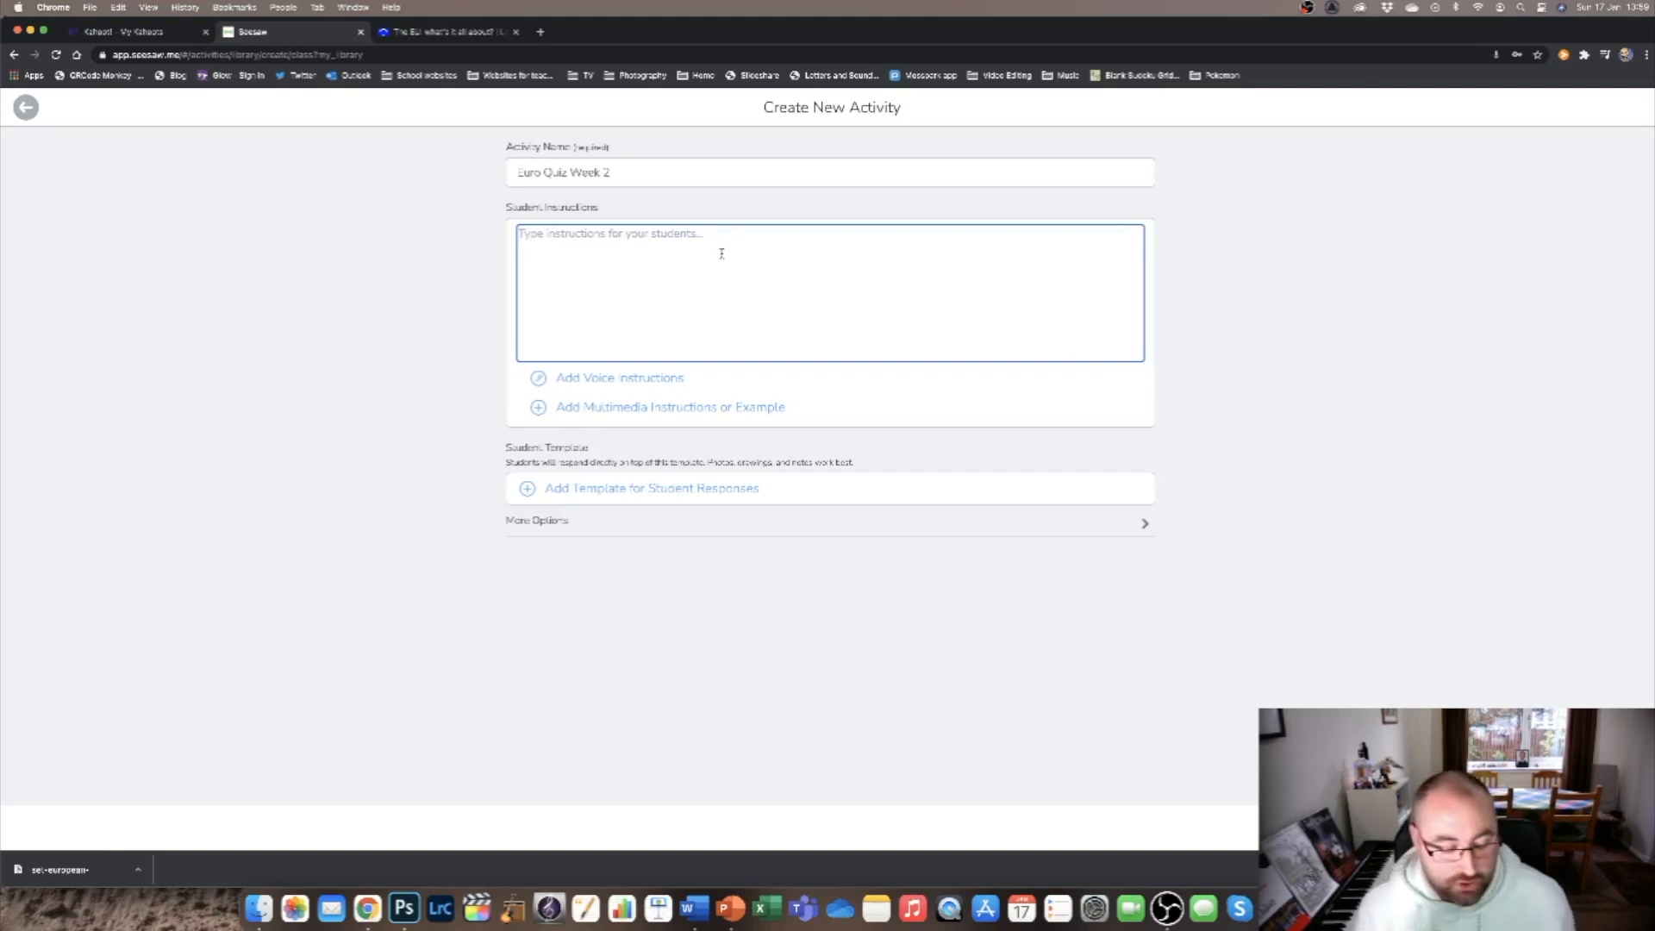
text(1.)
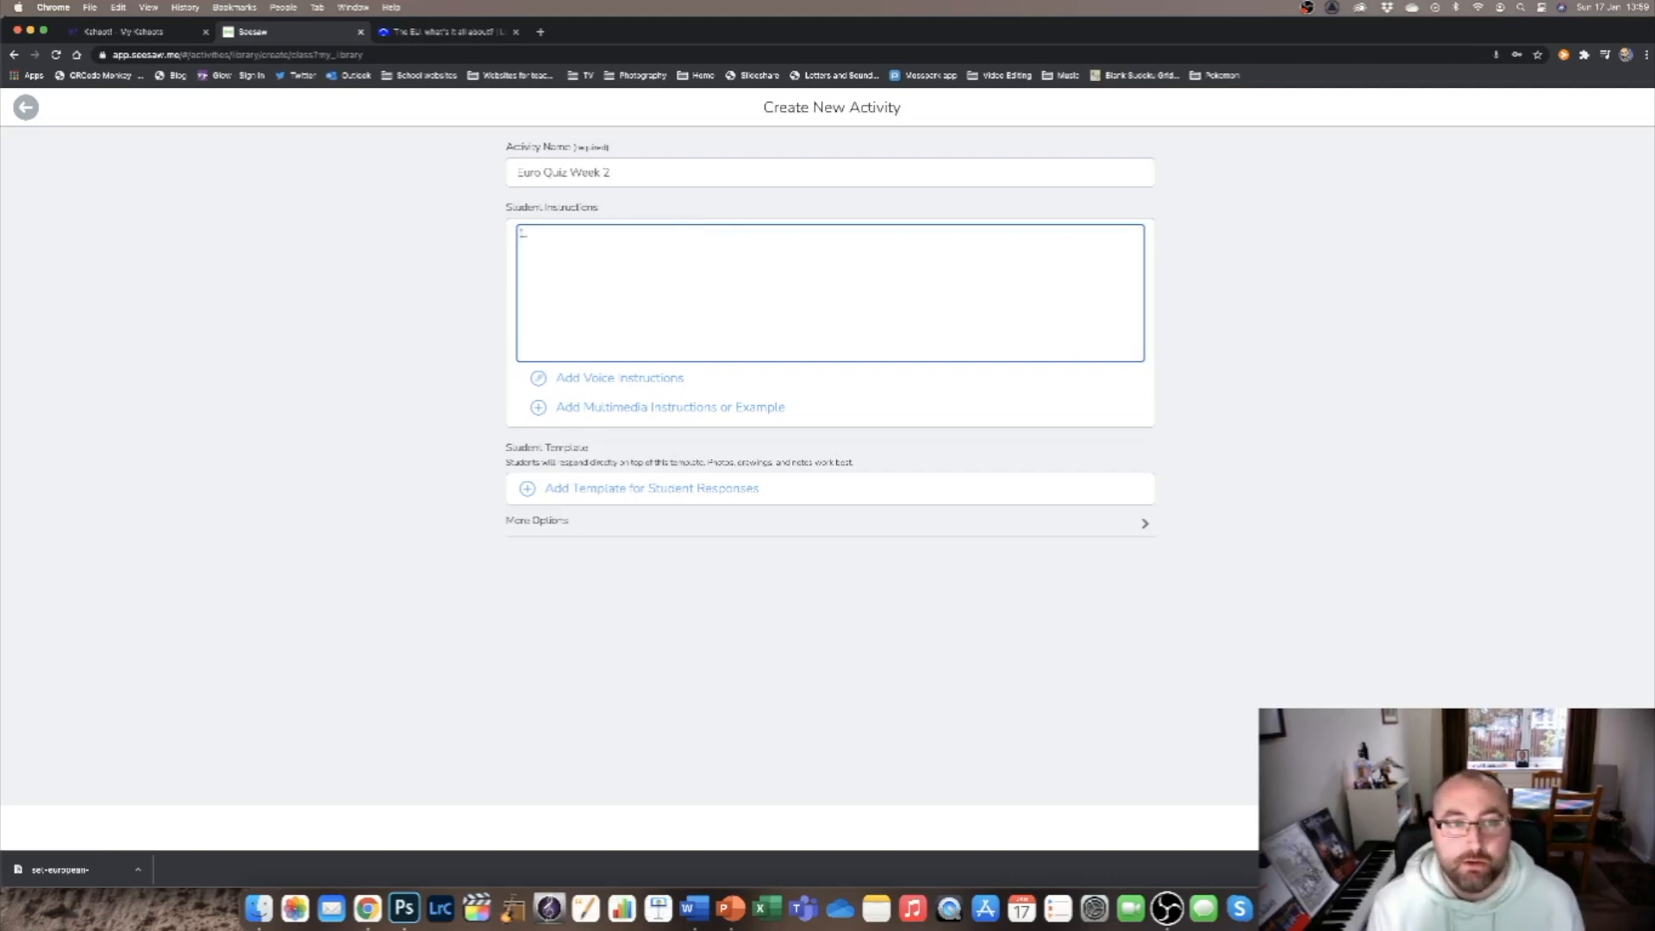
text(Go to the EU map website that we used last week)
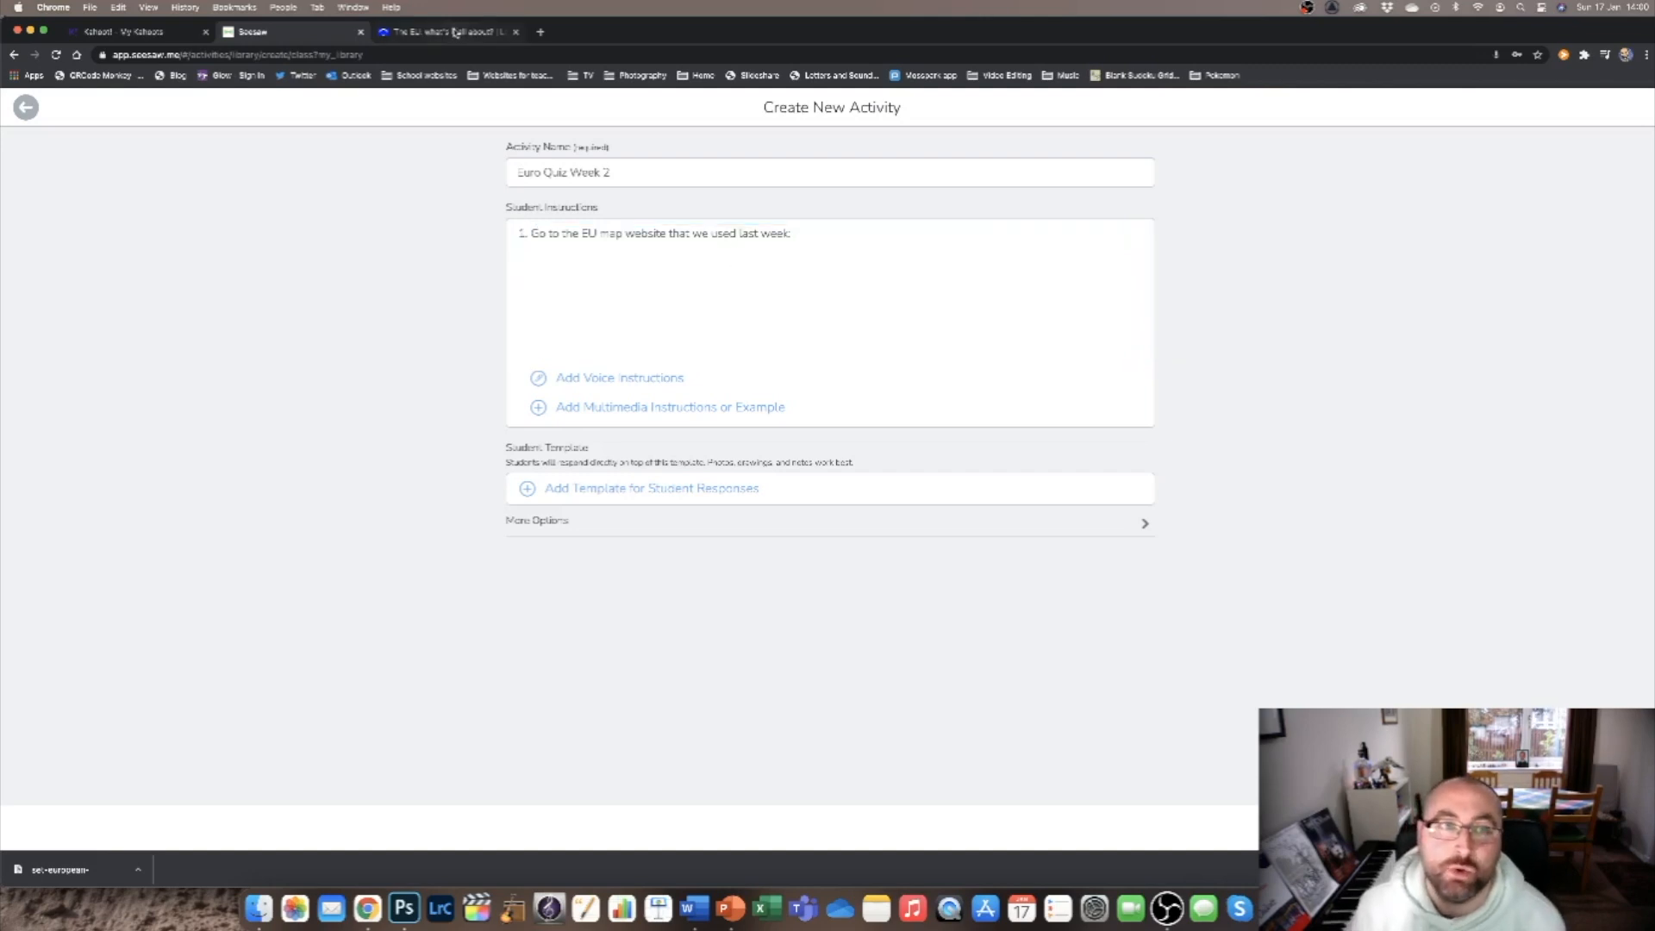
Examine Poland's information and its first suitcase fact on the EU map website, and return to the map.
click(457, 33)
click(523, 56)
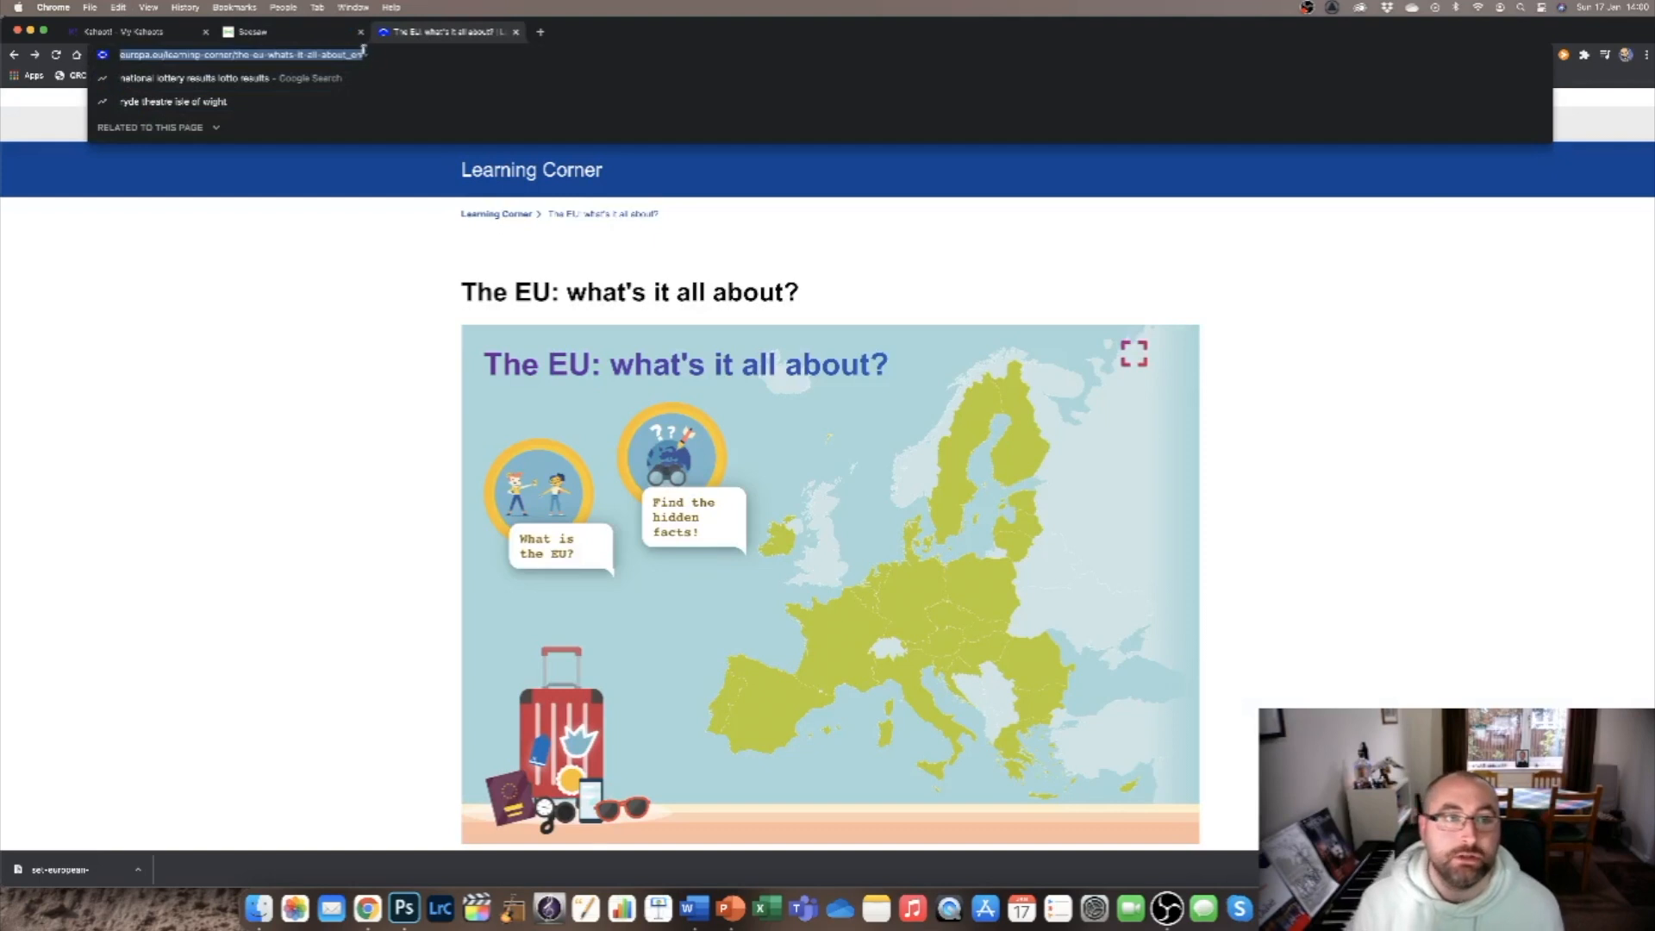
click(986, 590)
click(986, 591)
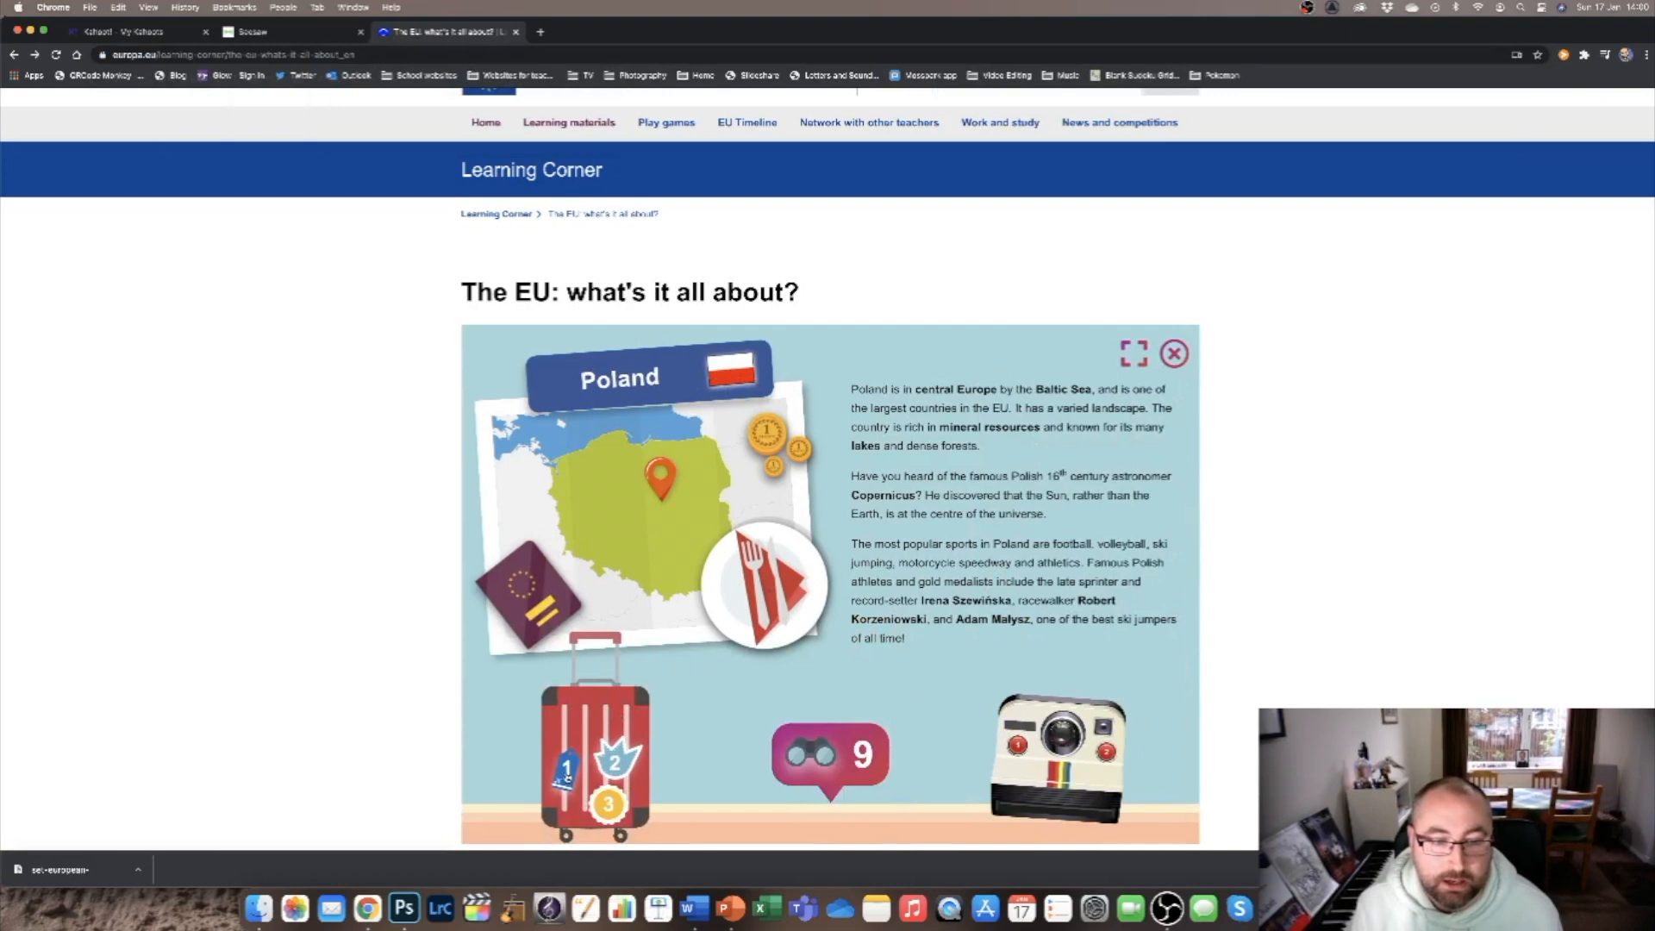
click(567, 773)
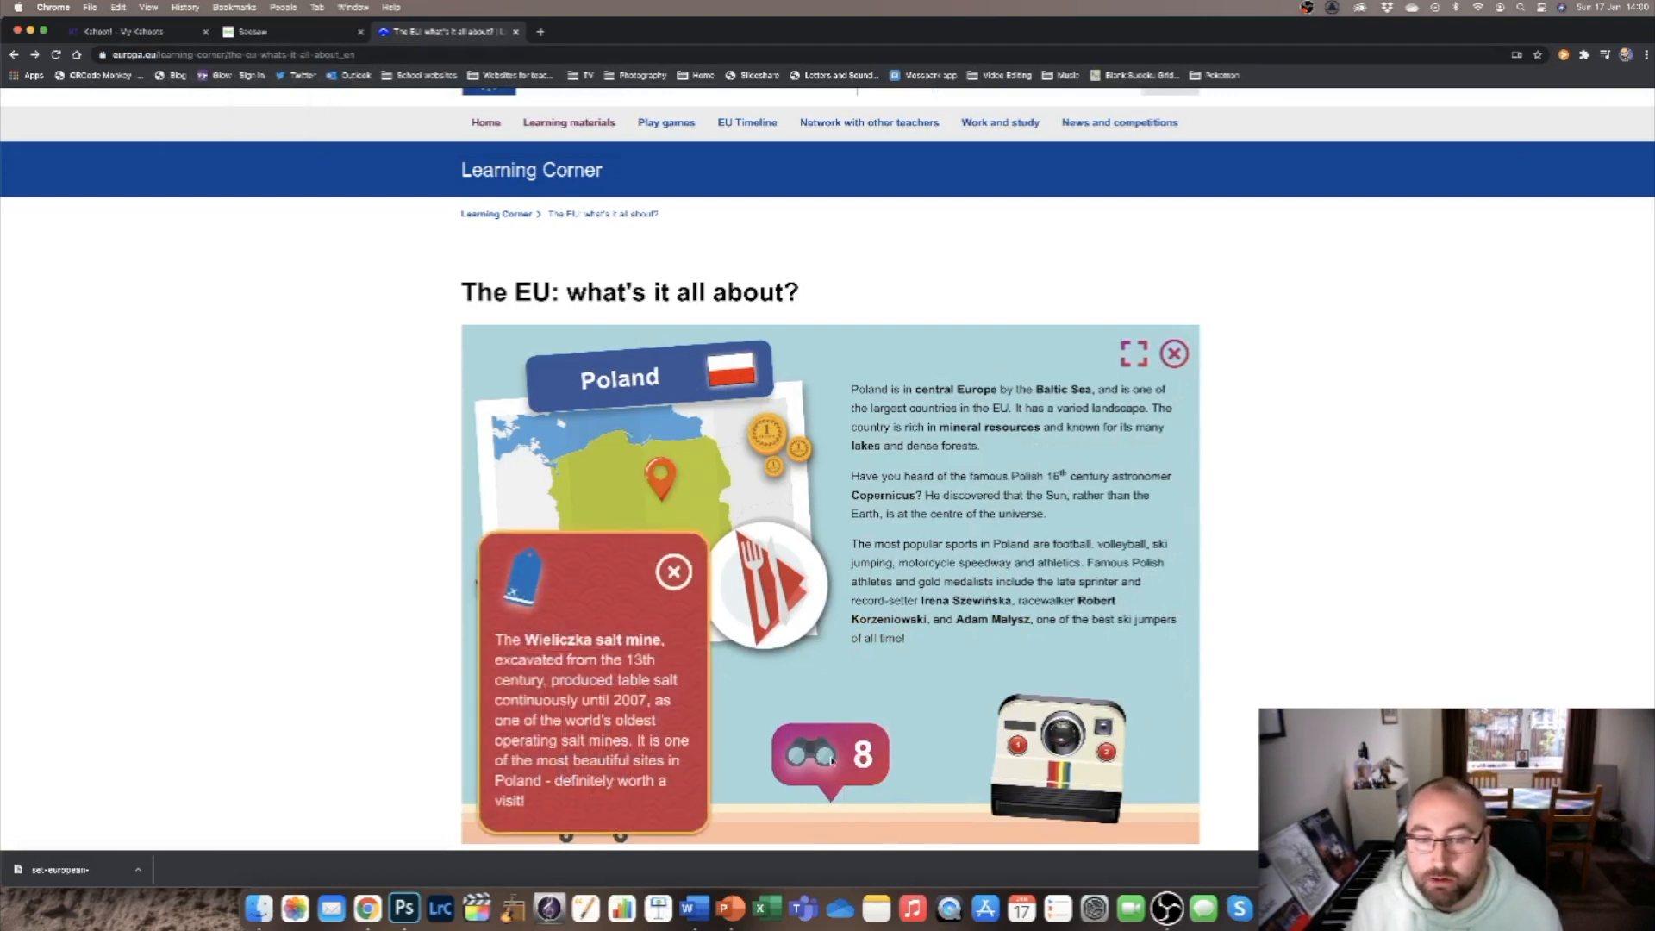
click(673, 574)
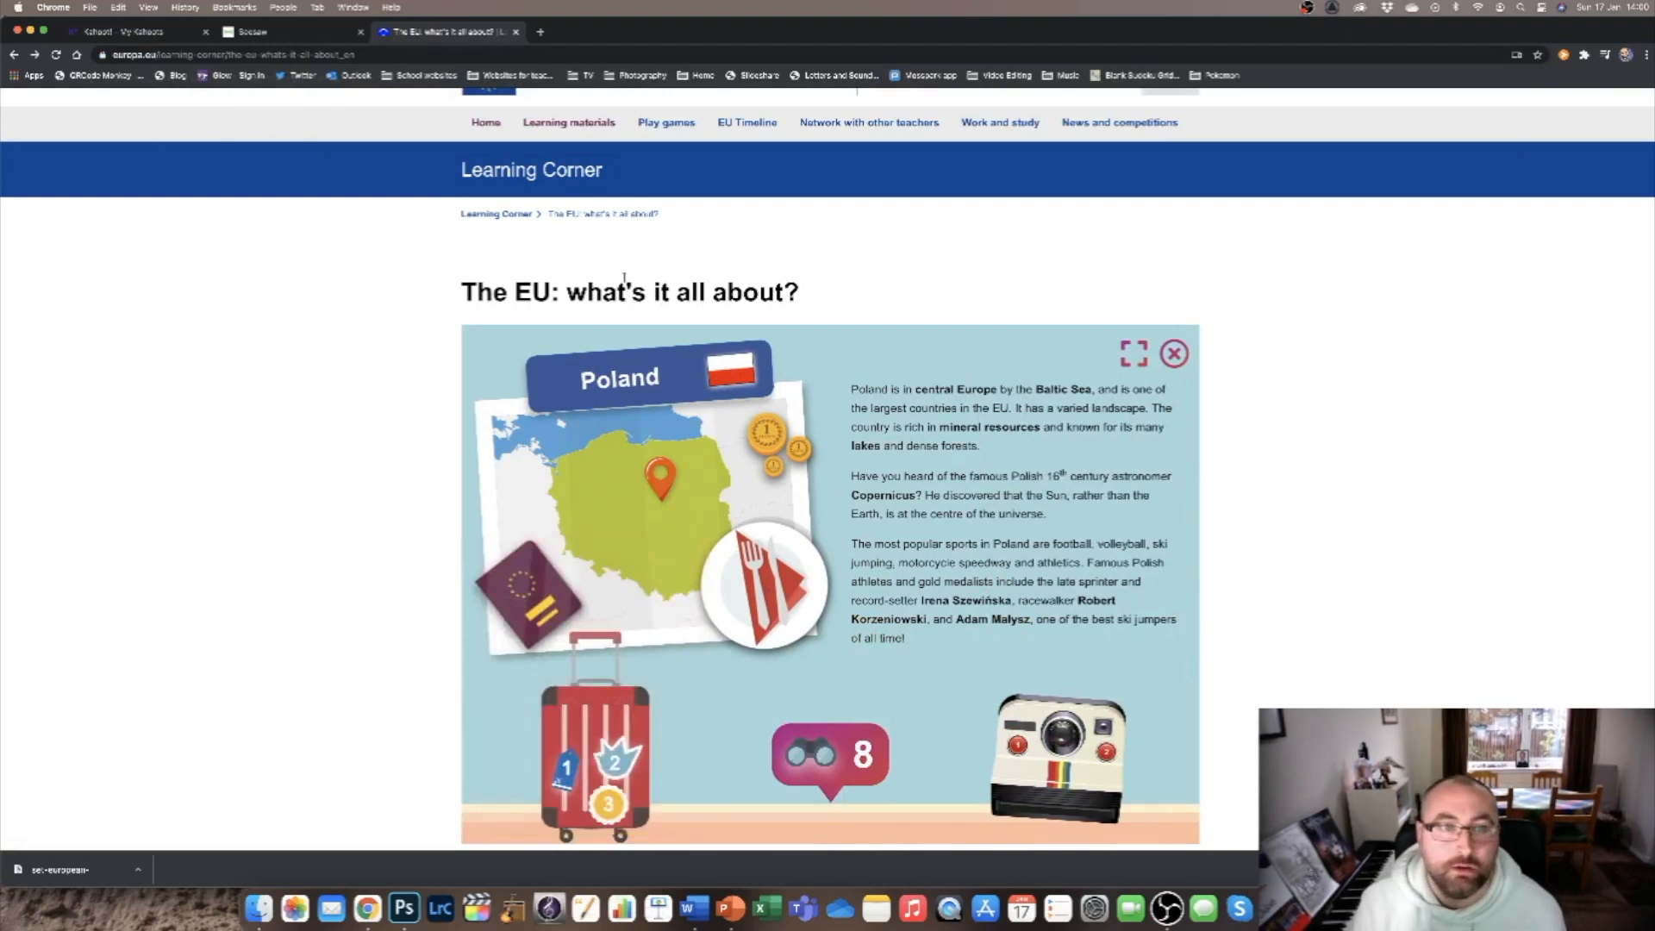
click(1174, 353)
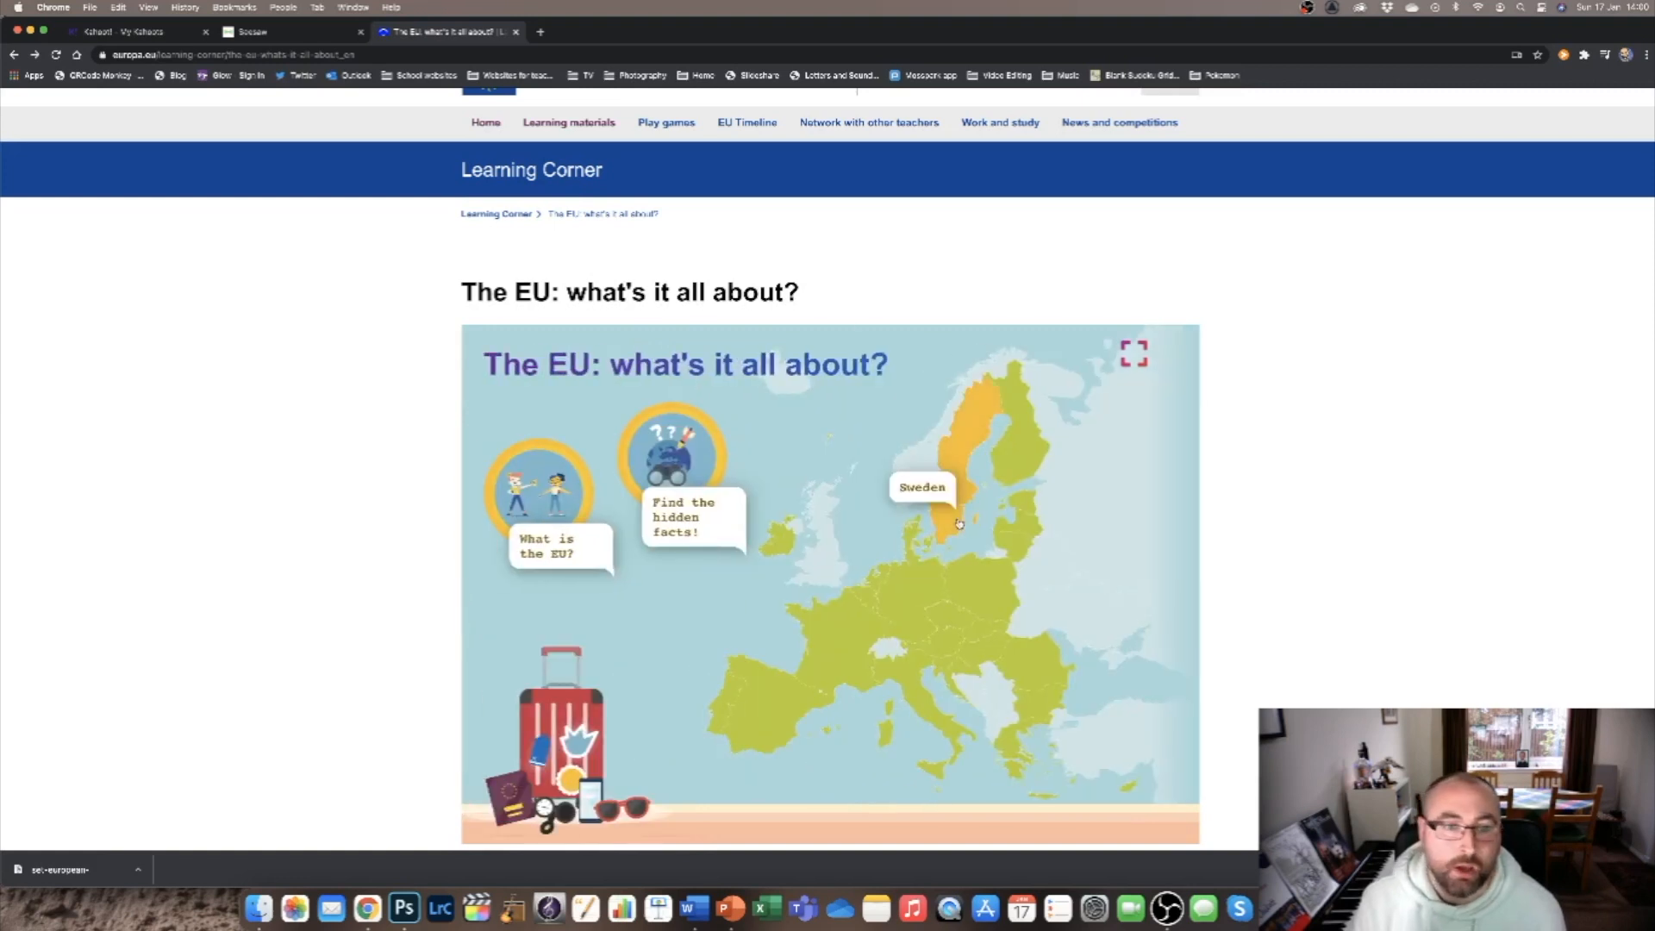
Copy the EU map page's web address and paste it on a new line below the first student instruction.
click(372, 53)
key(super+c)
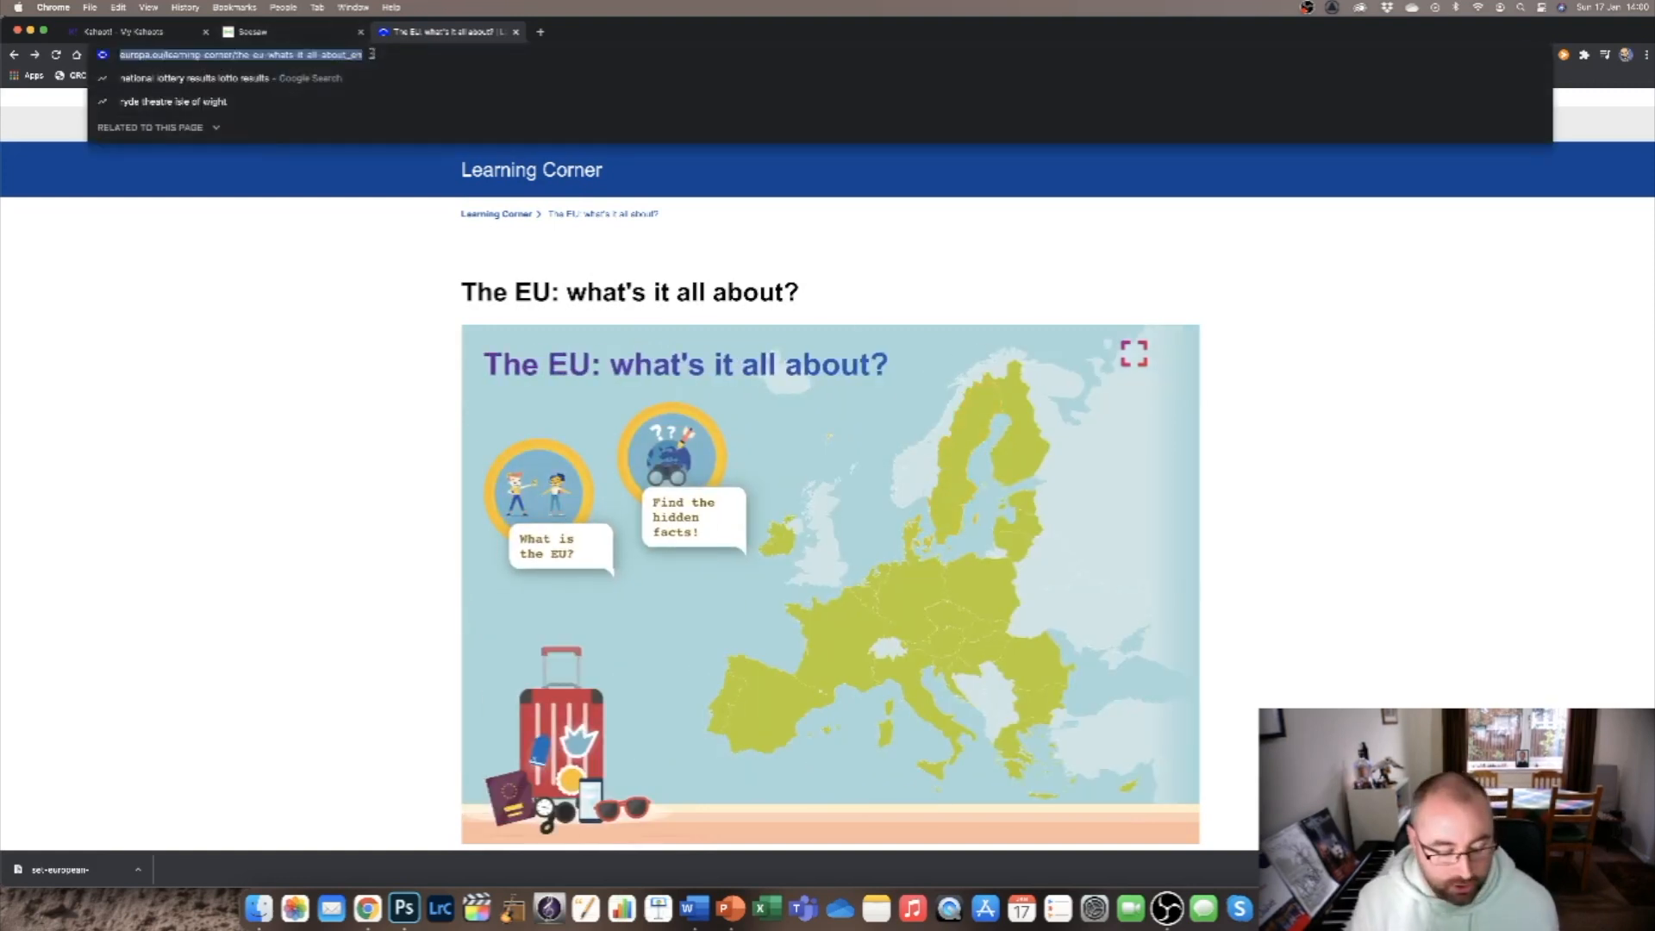
click(297, 34)
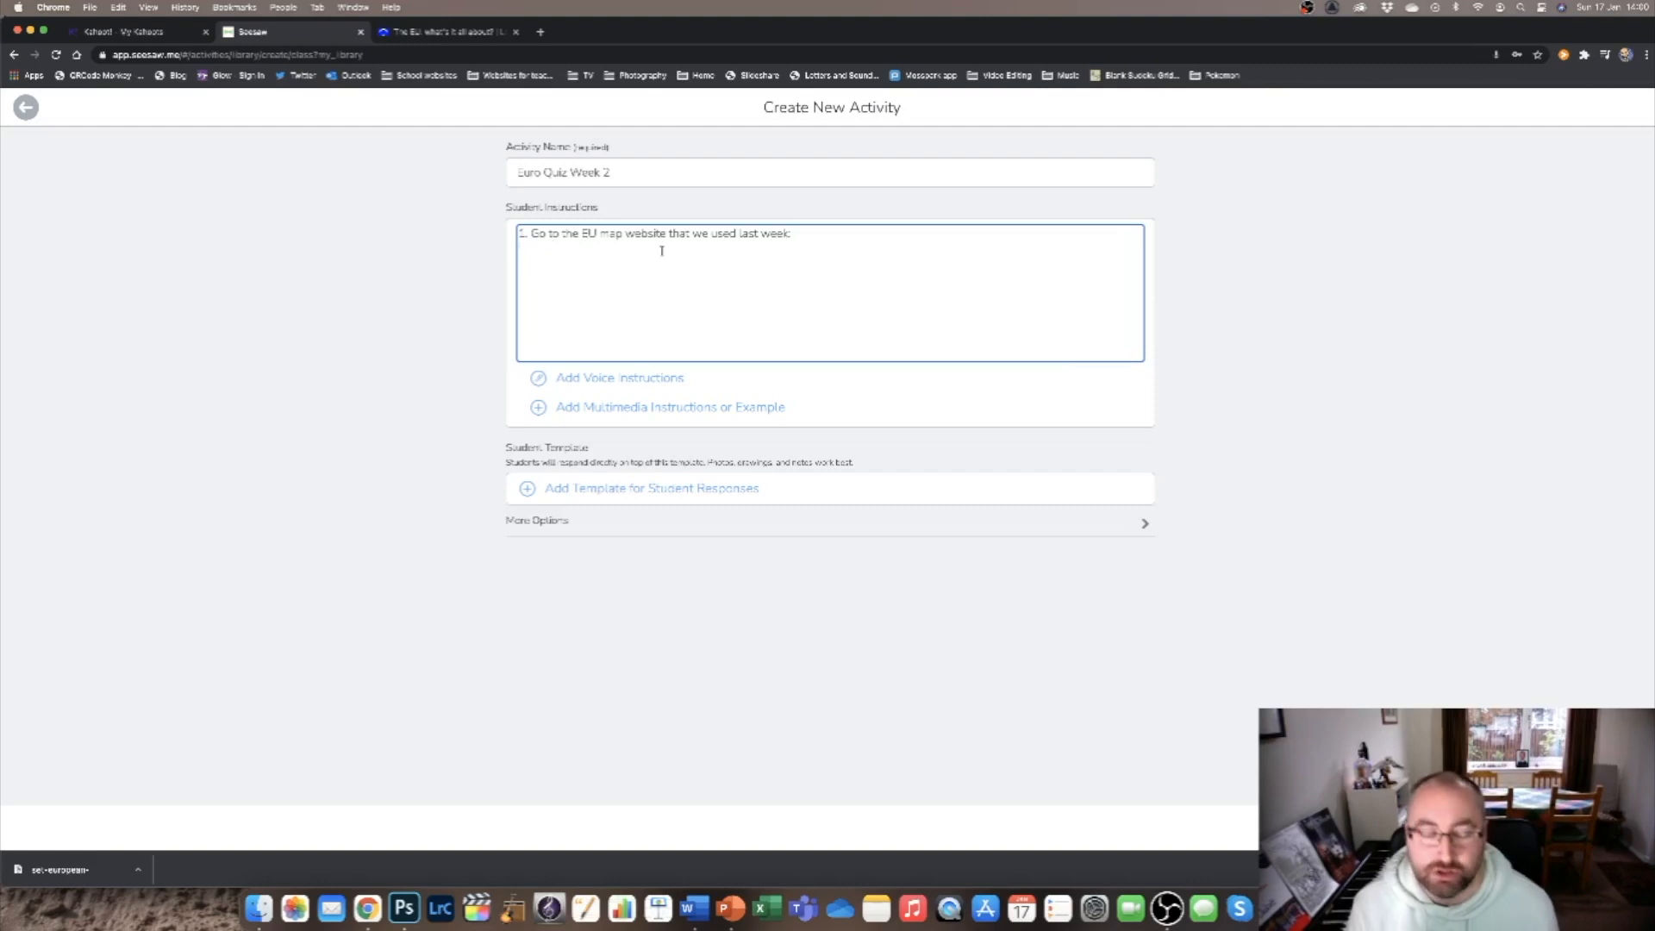
key(Return)
key(super+v)
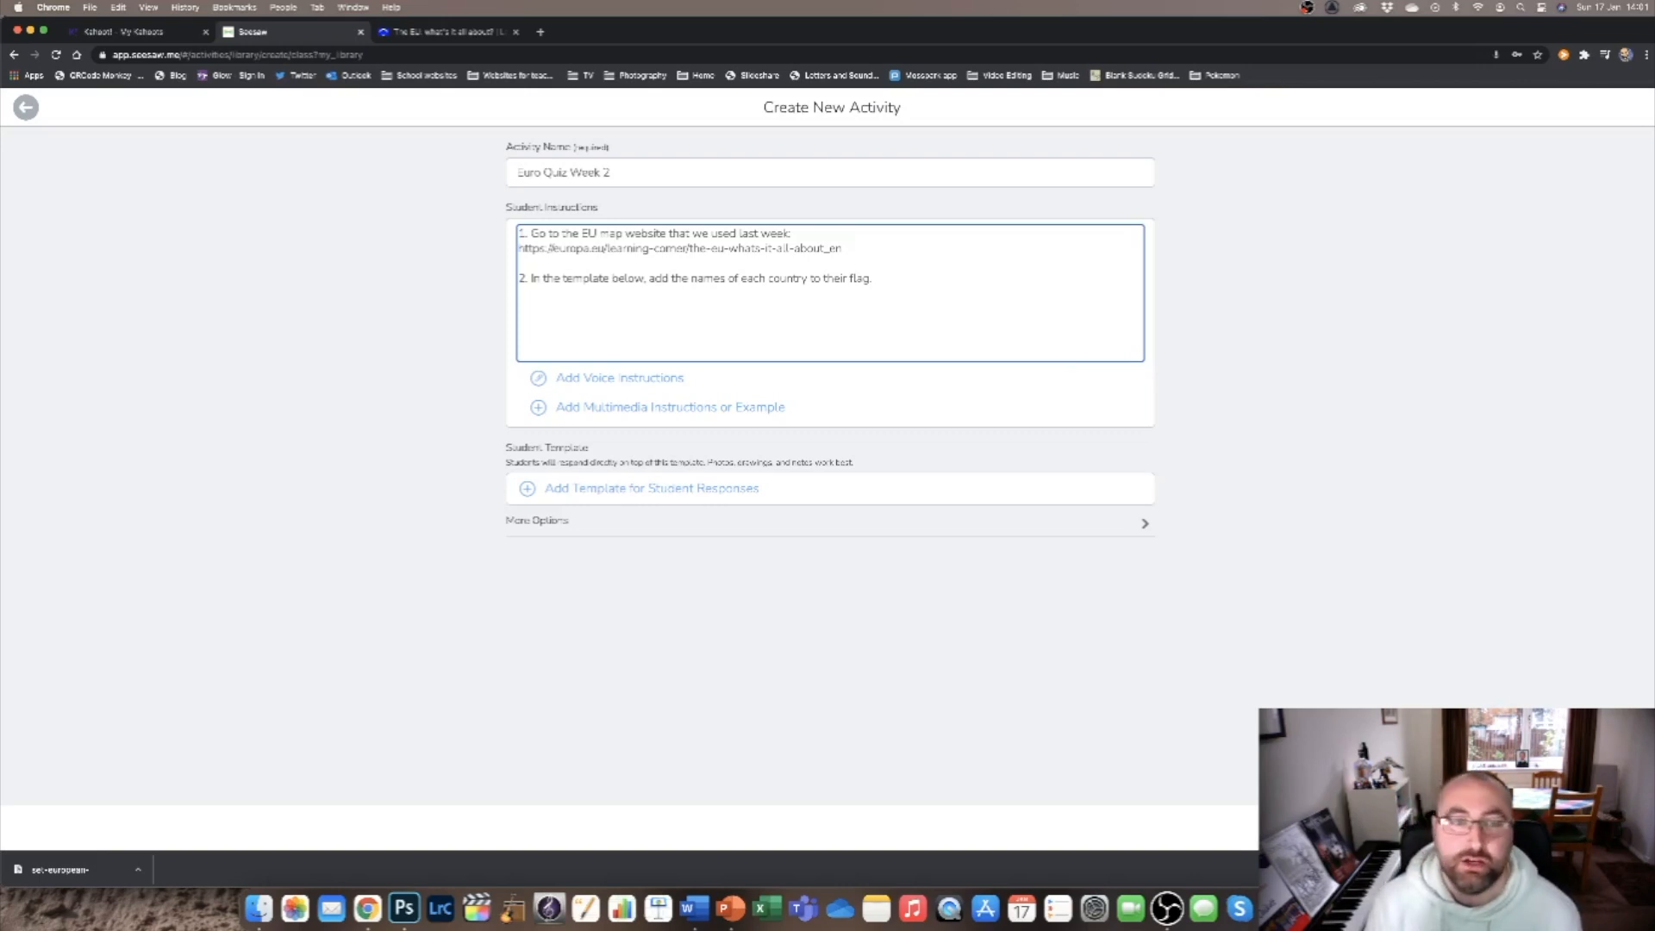
Add a student response template by uploading the European Union flags image from the desktop.
click(634, 489)
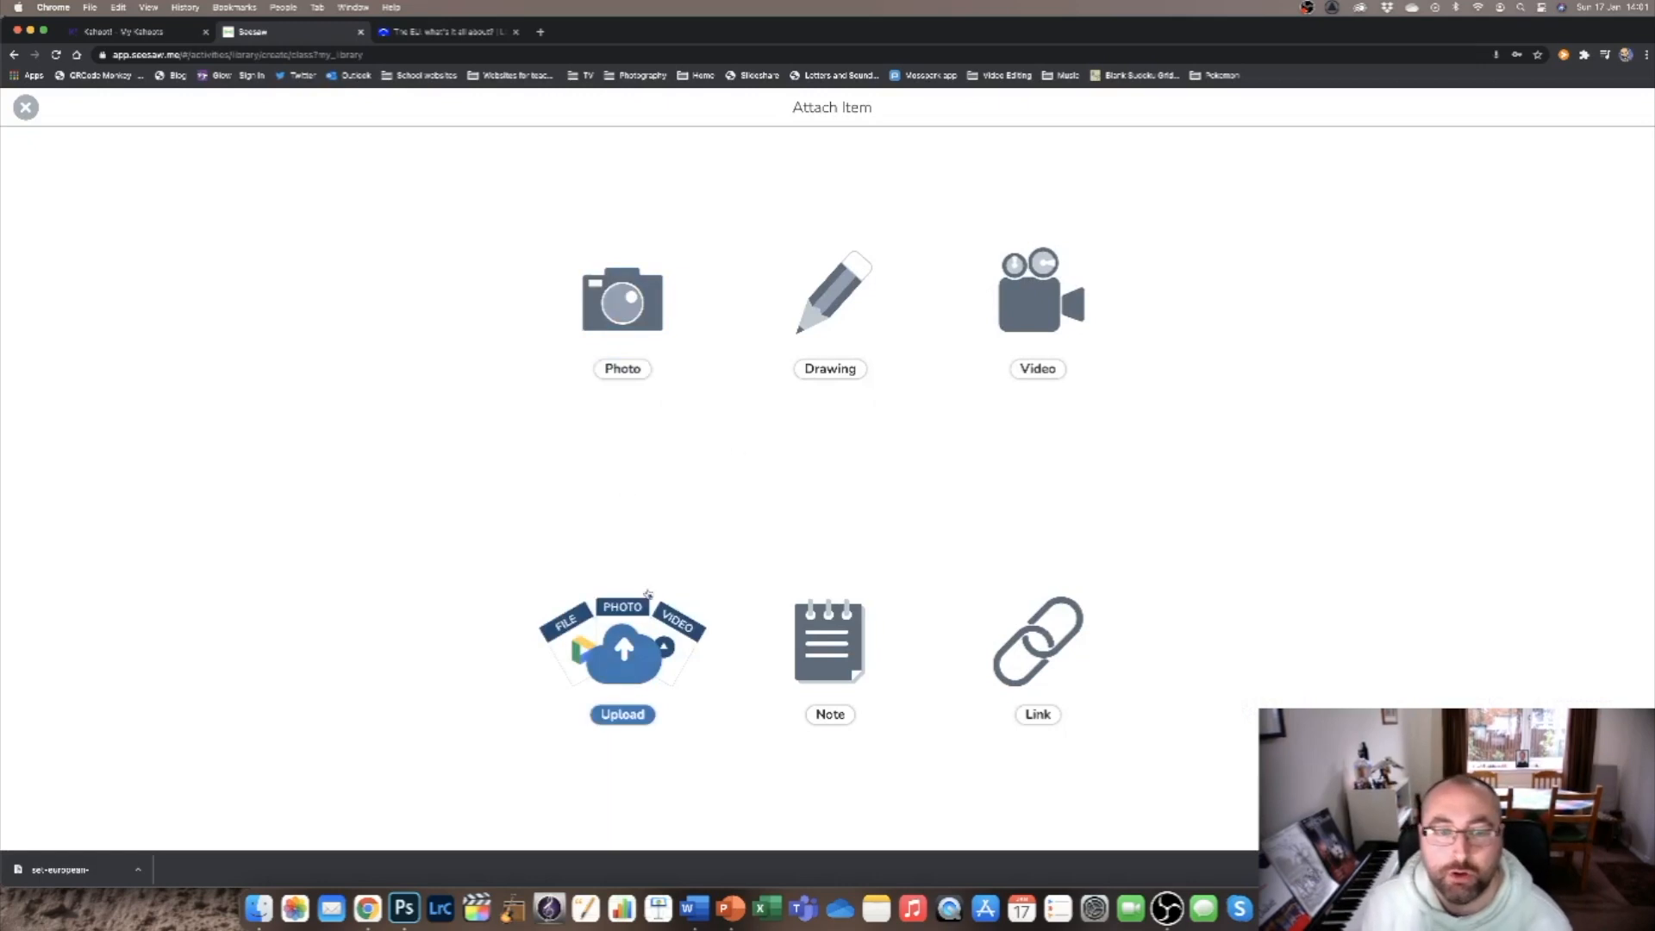
click(636, 666)
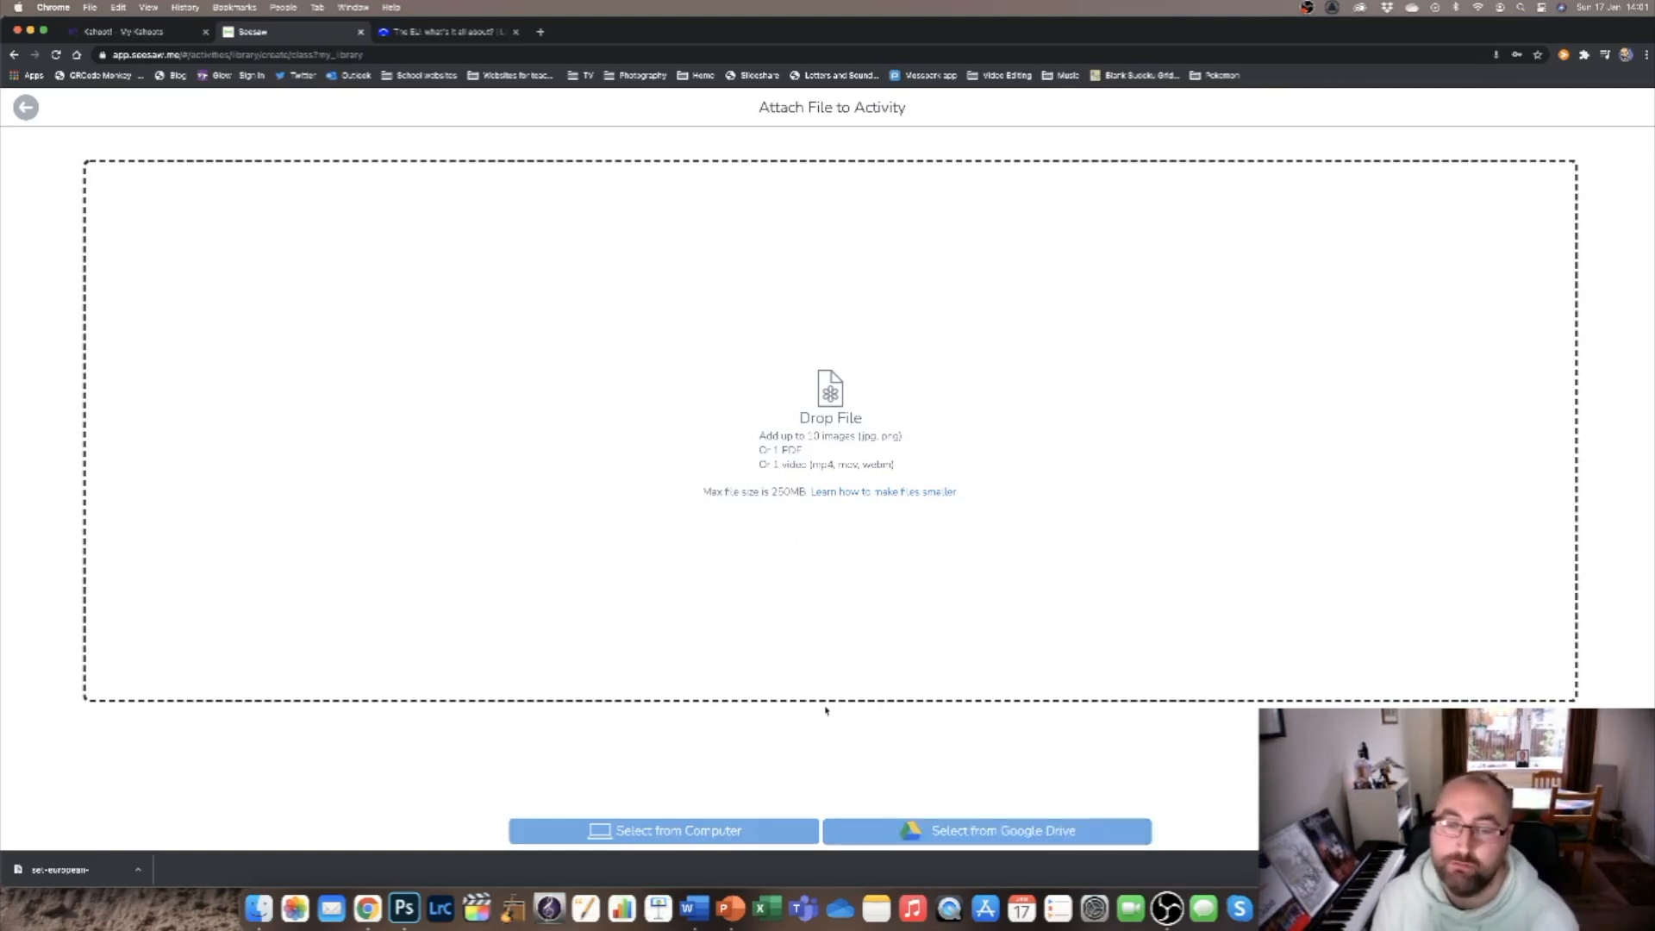
drag(1250, 32, 1168, 20)
drag(1619, 697, 888, 539)
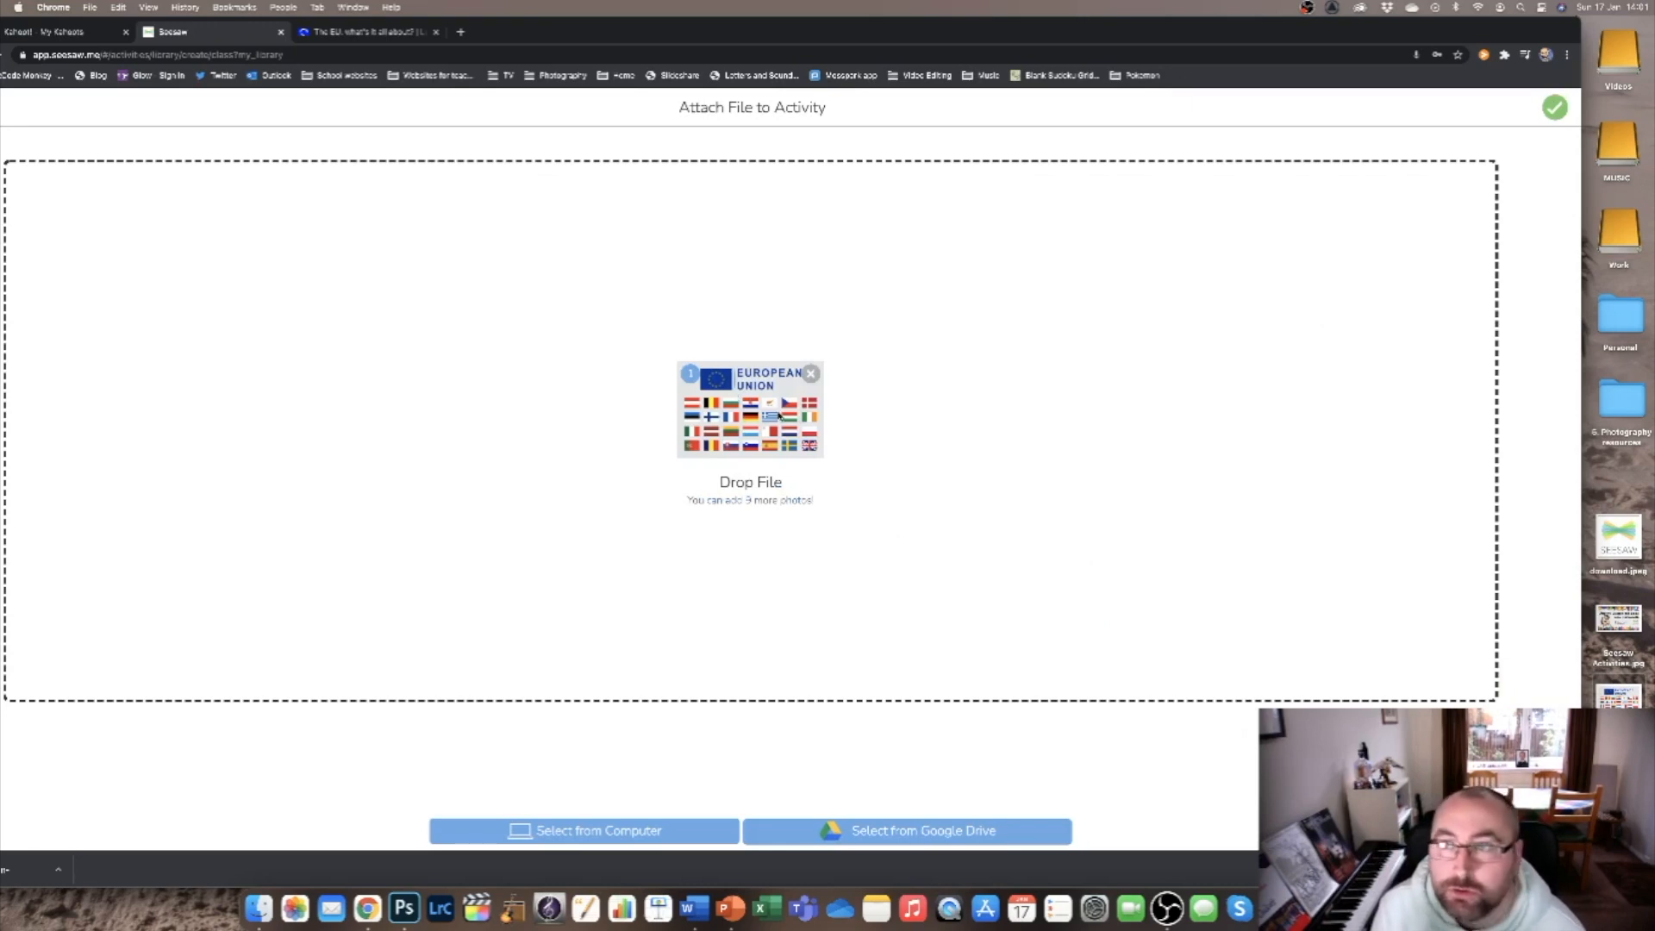
click(1556, 107)
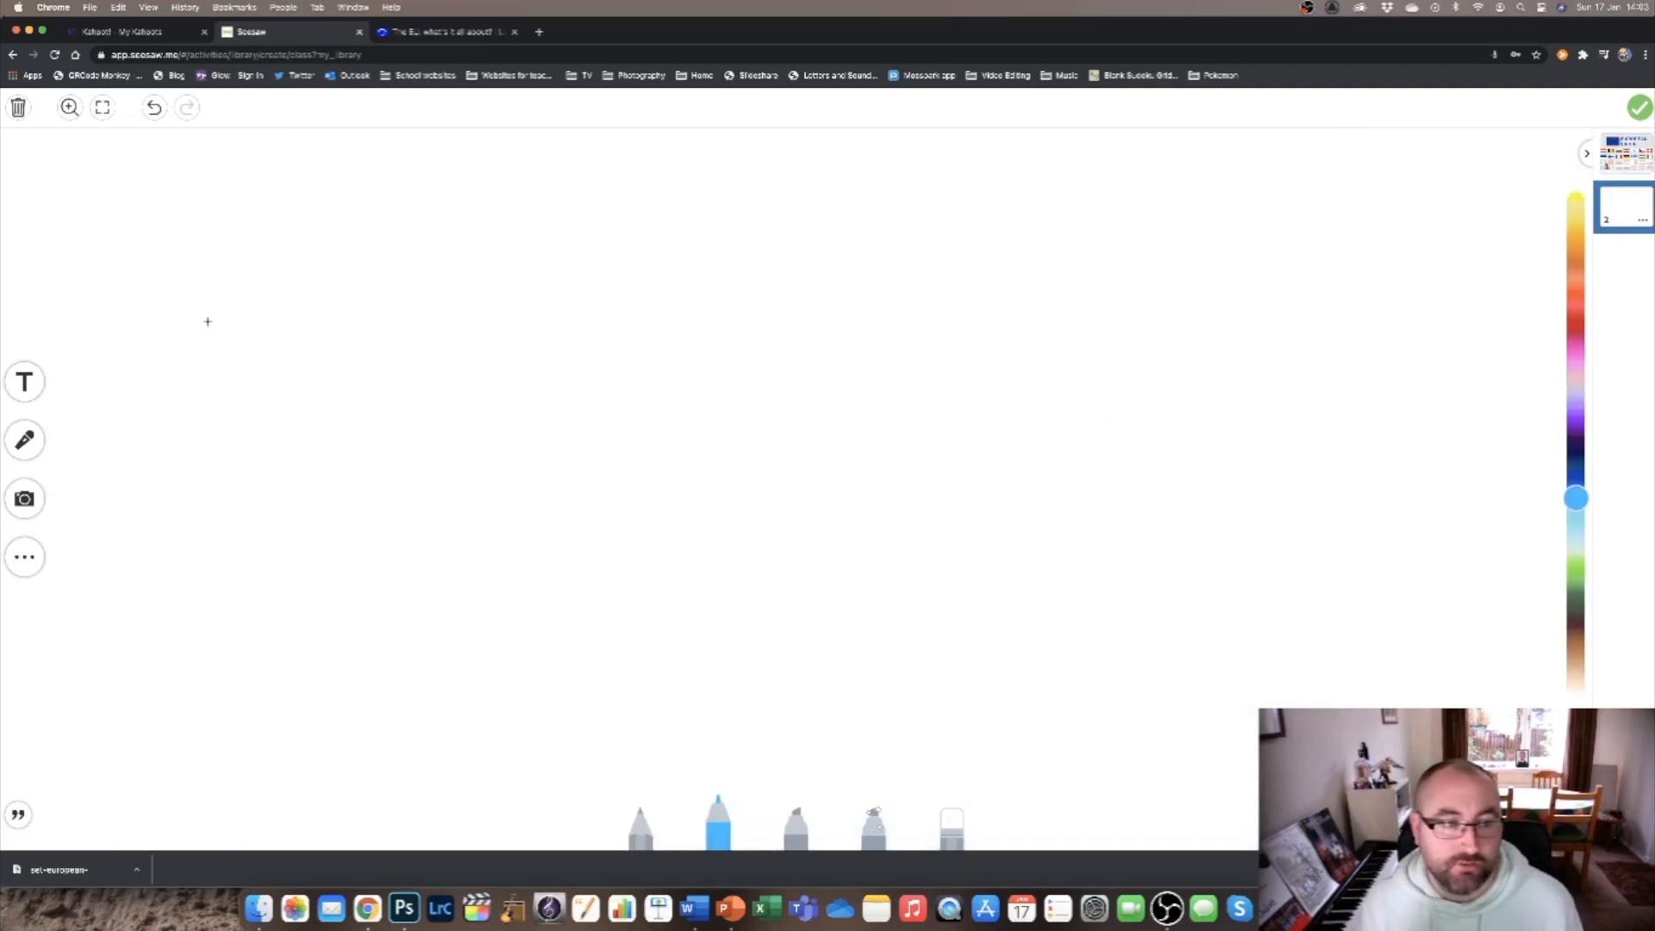
Add a third blank page to the template and return to page 2.
click(1626, 824)
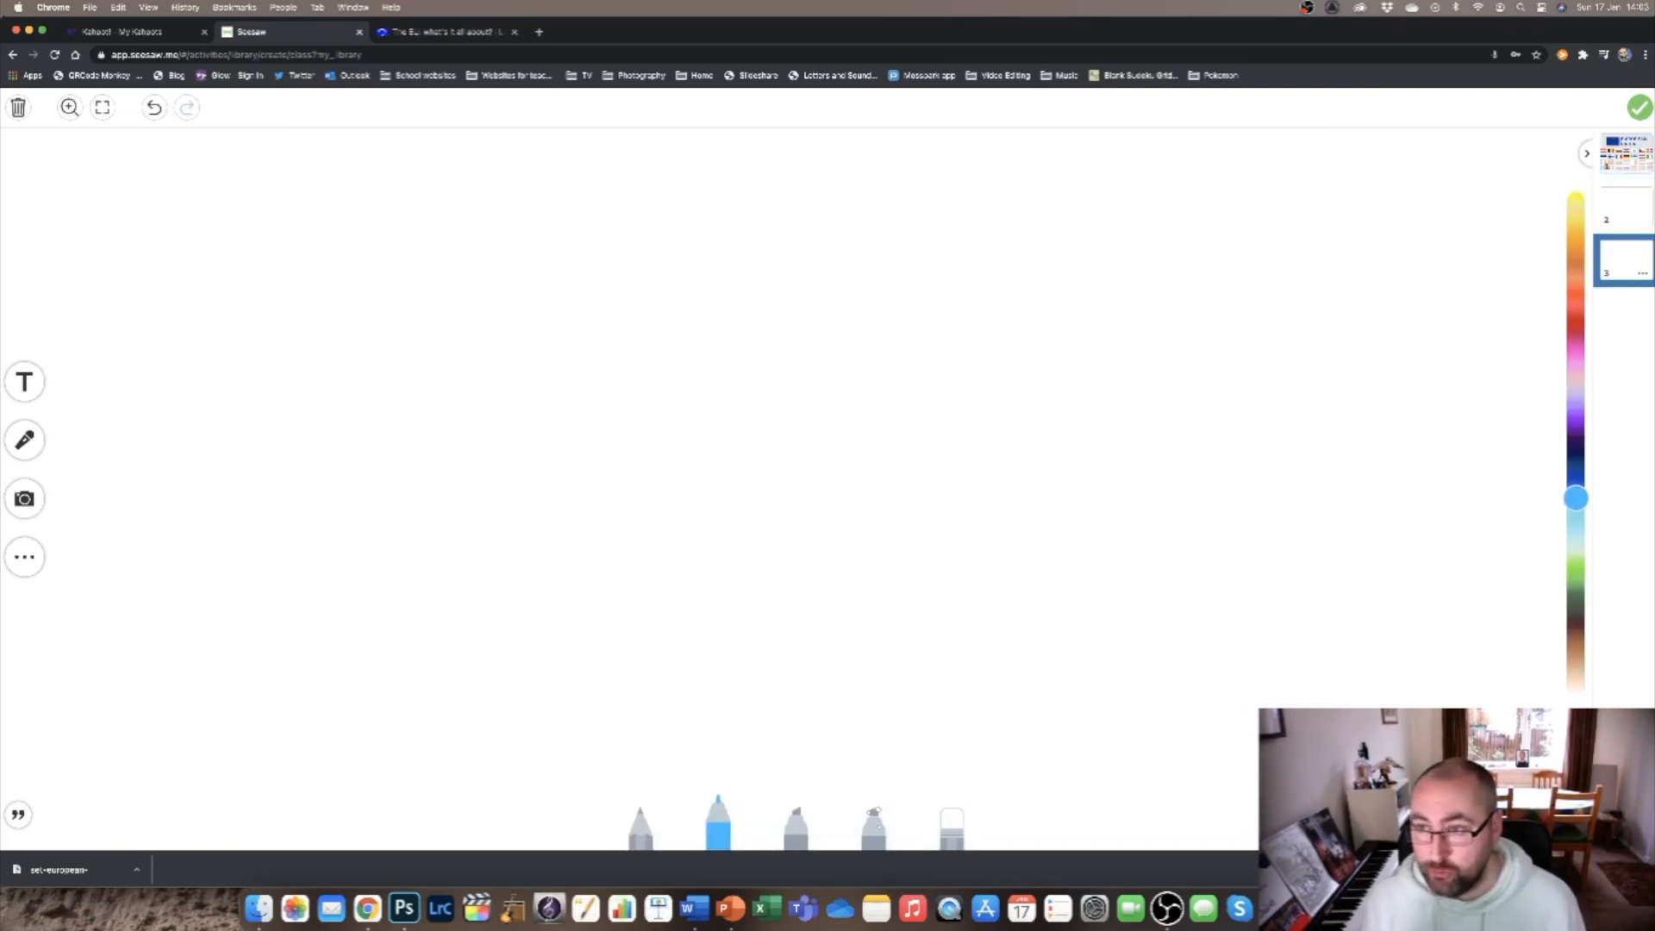
click(1634, 201)
mouse_move(1635, 202)
mouse_down()
mouse_move(1635, 148)
mouse_move(1637, 207)
mouse_up()
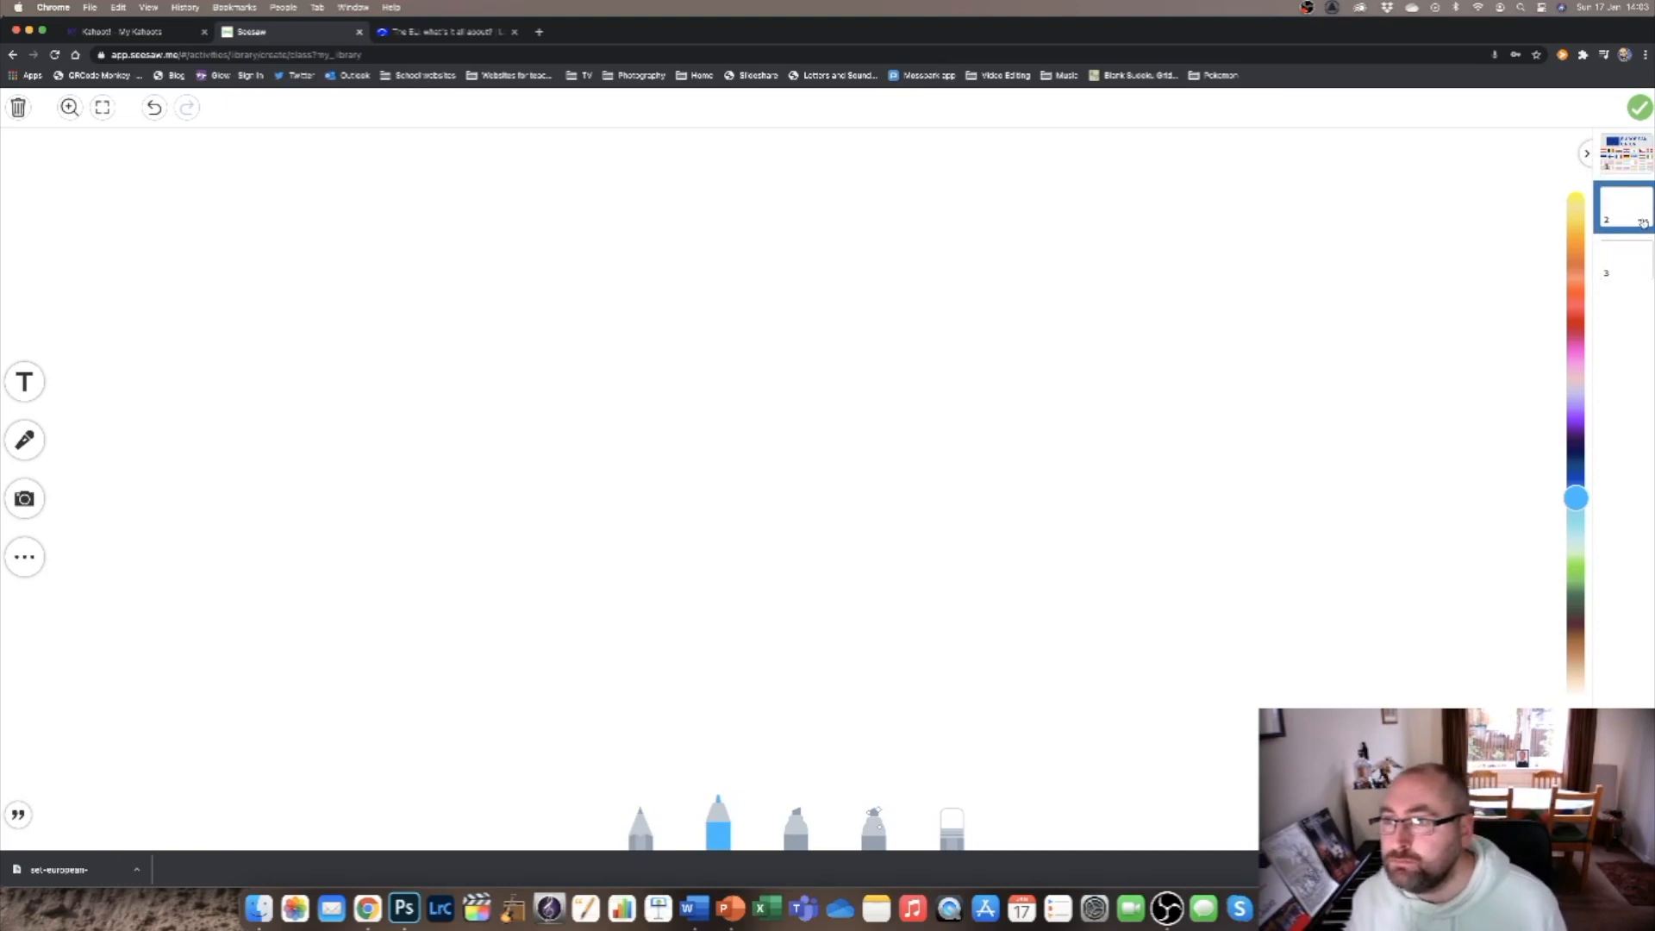
Delete blank pages 3 and 2 from the template, keeping only the flags page.
click(1645, 276)
click(1645, 276)
click(1633, 336)
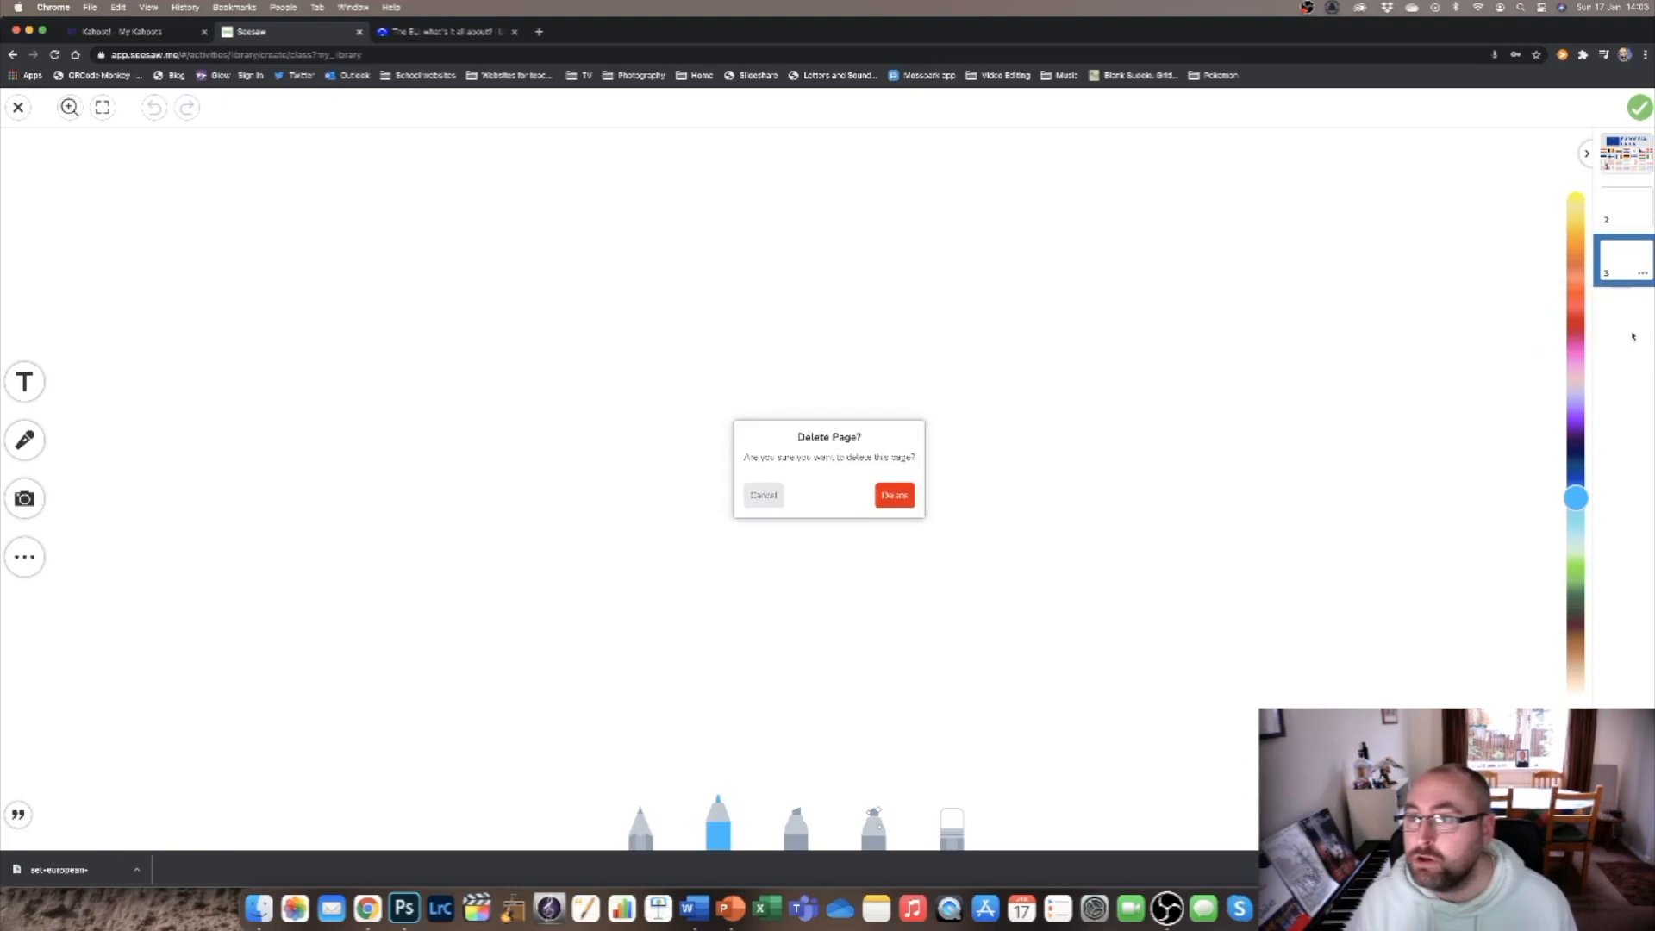
click(895, 495)
click(1643, 222)
click(1602, 282)
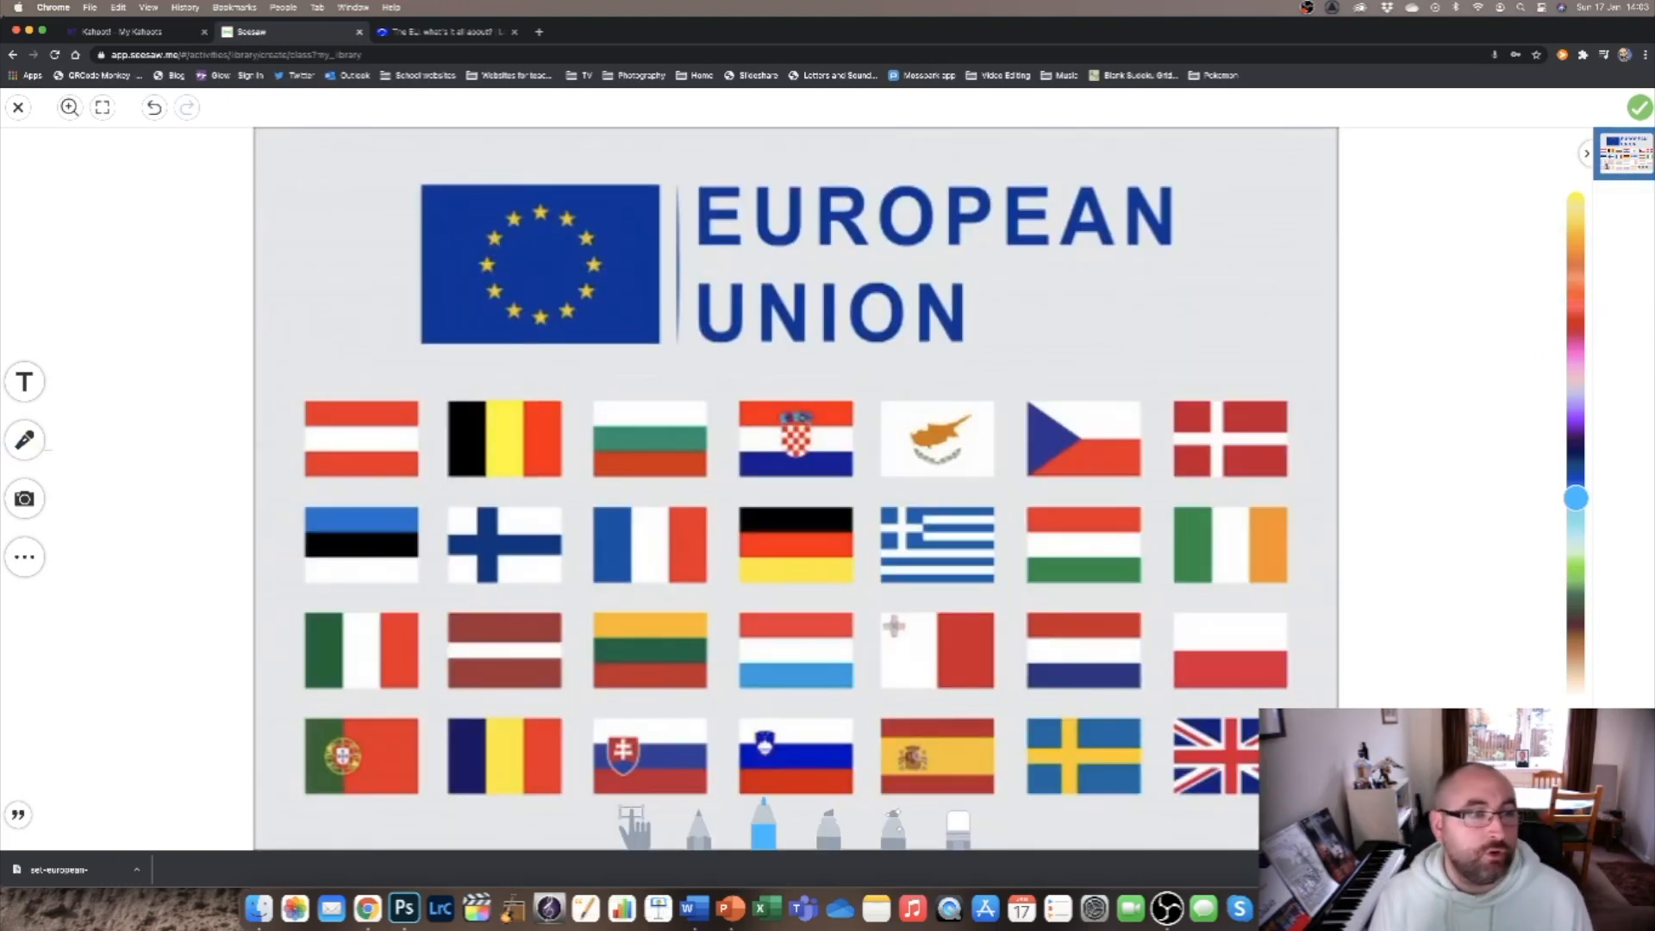
click(25, 499)
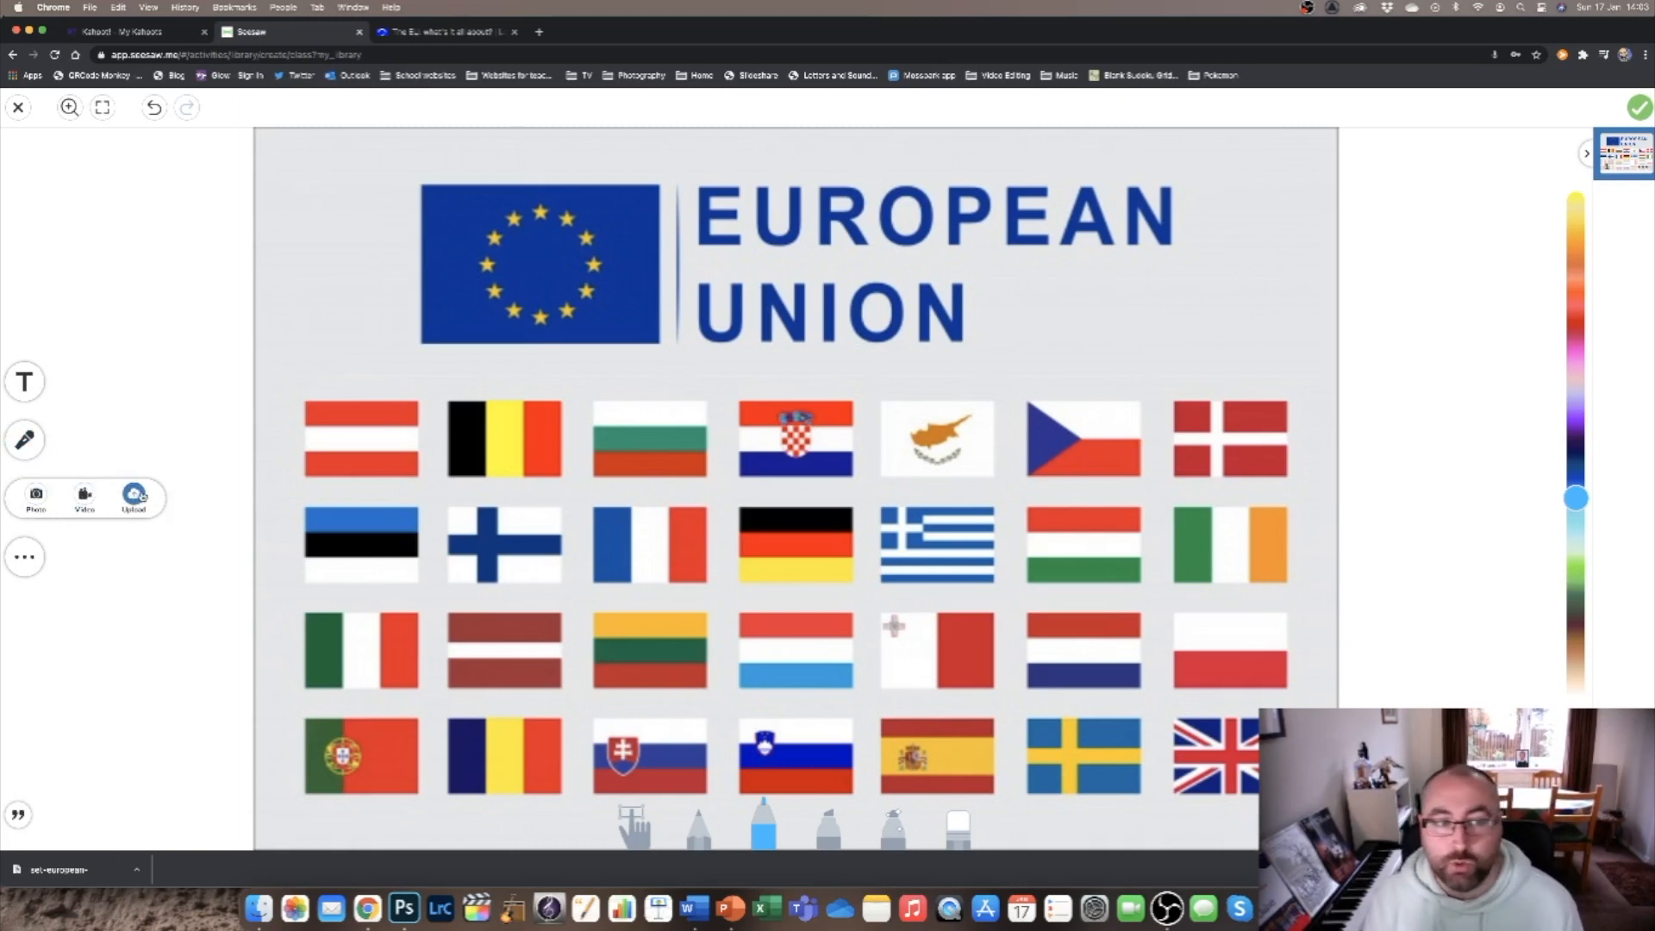
click(25, 556)
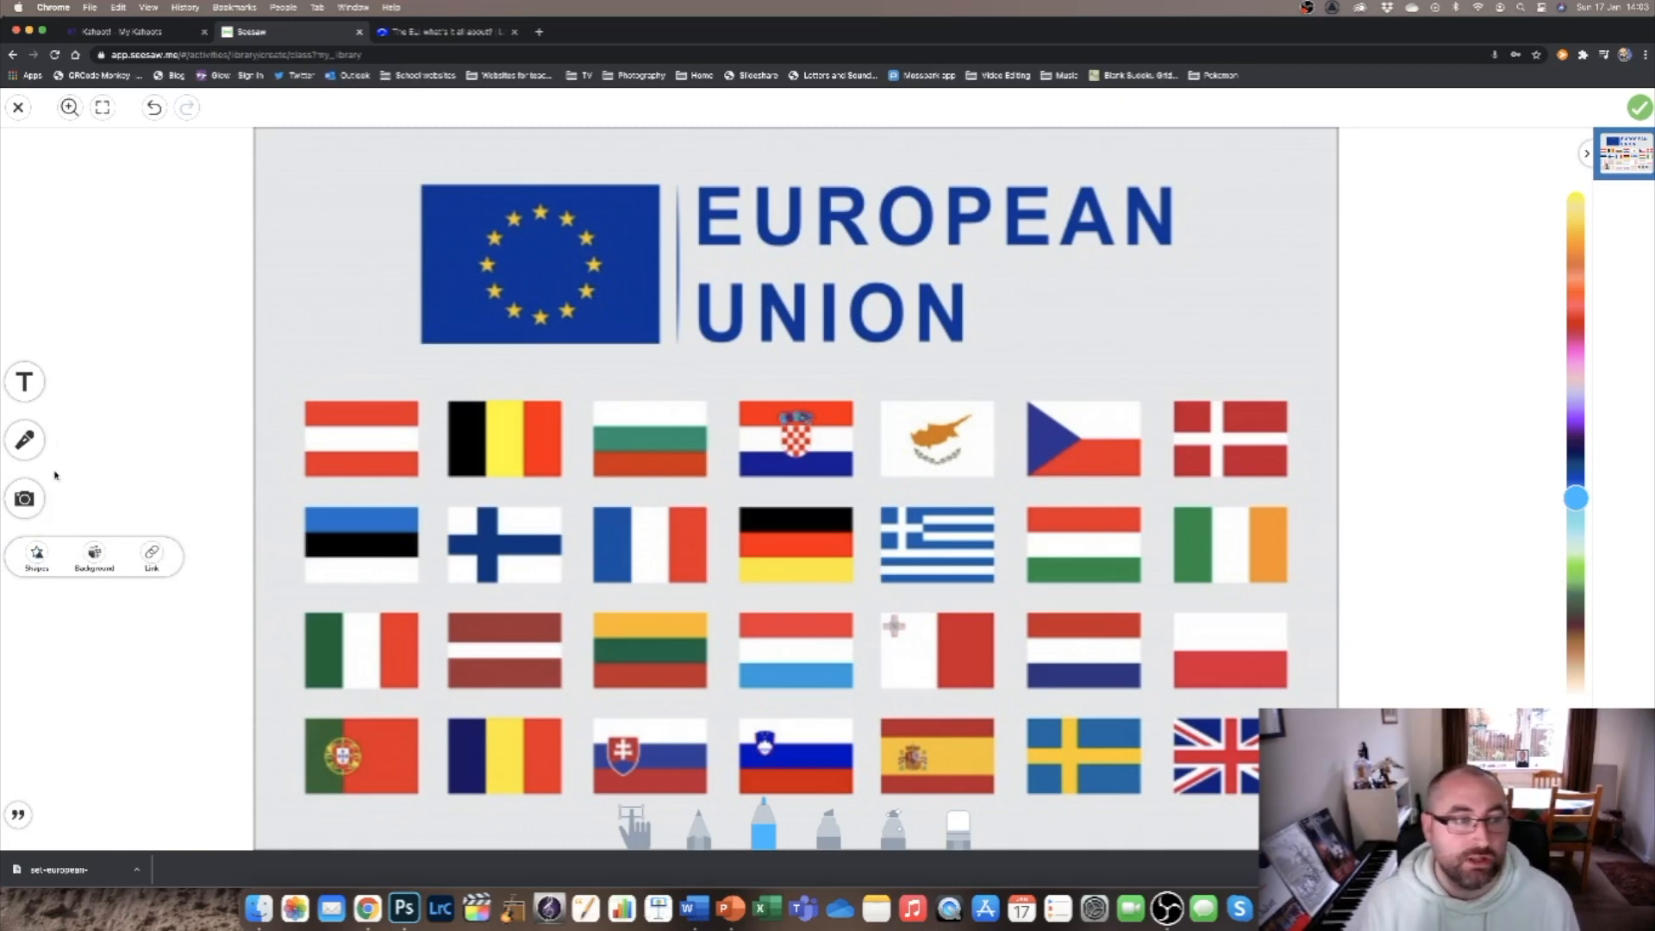
Add a text label reading "Type here", shrink it to about a flag's width and place it under the first flag in the top row.
click(24, 382)
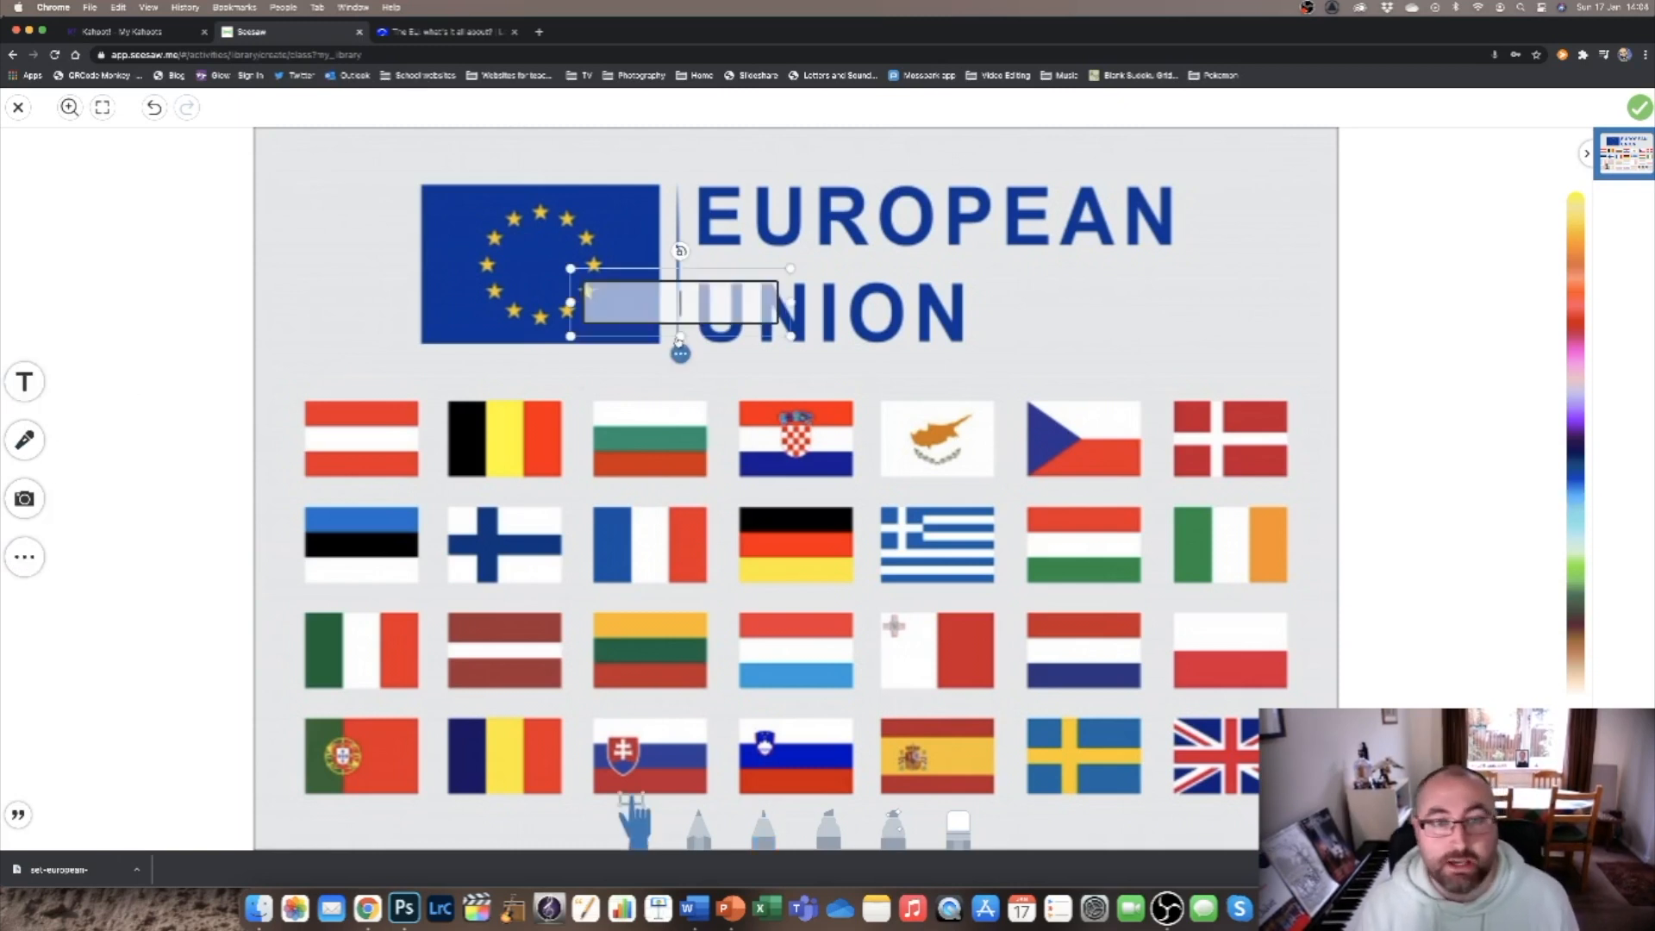
text(Type here)
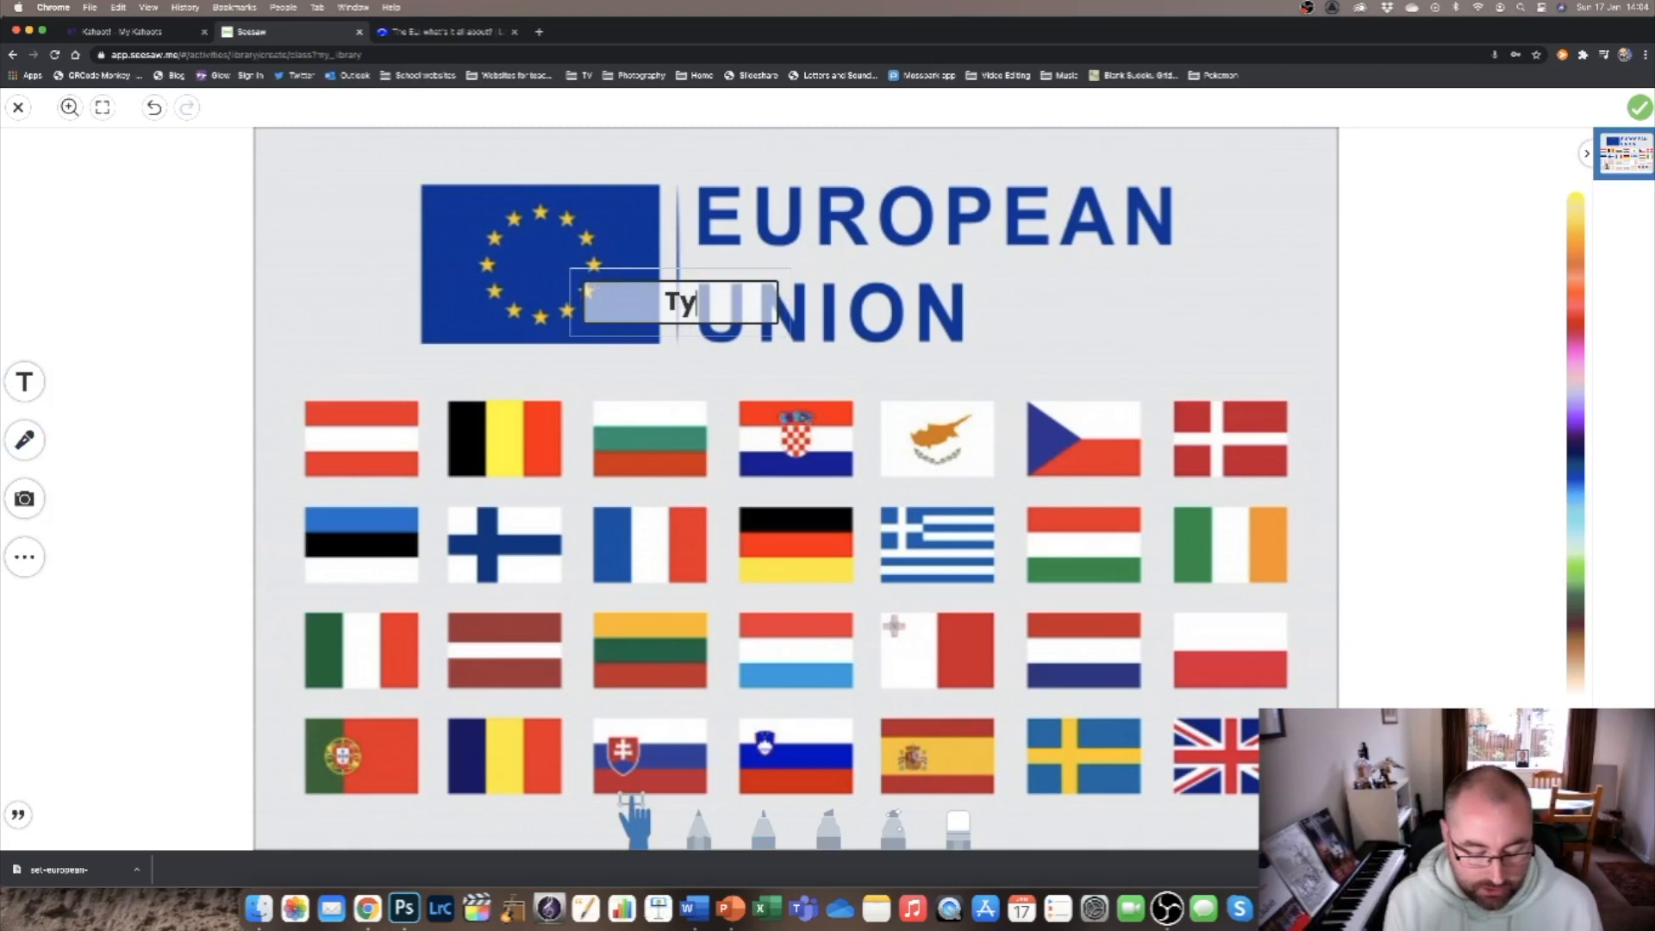
click(782, 330)
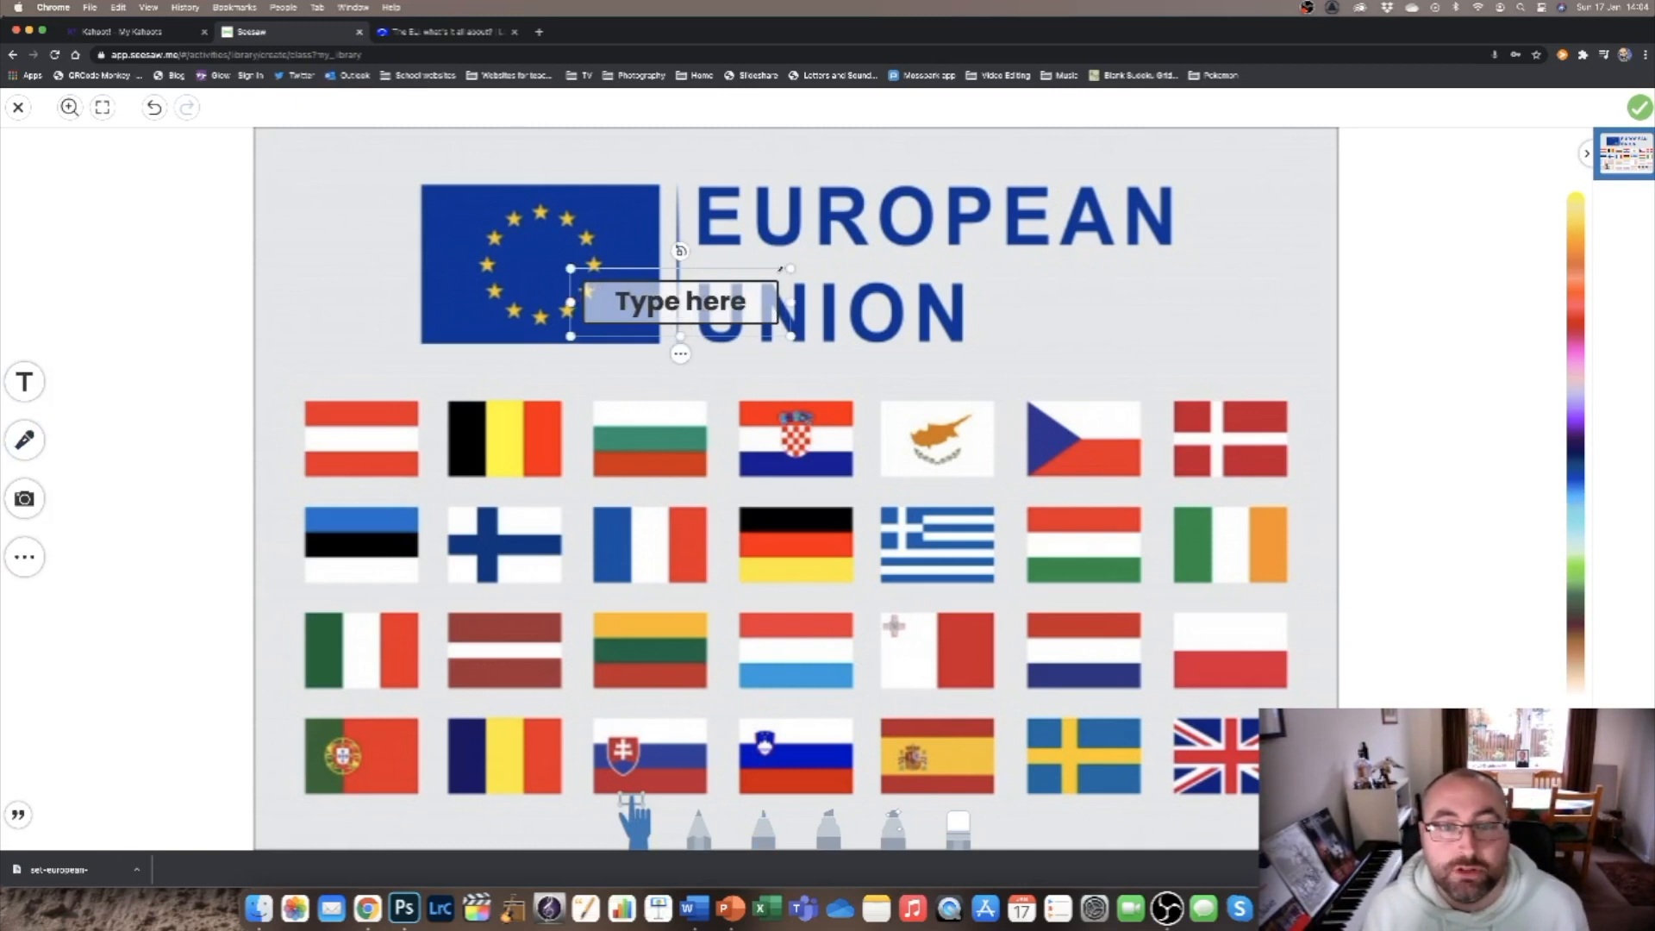
drag(790, 269, 753, 283)
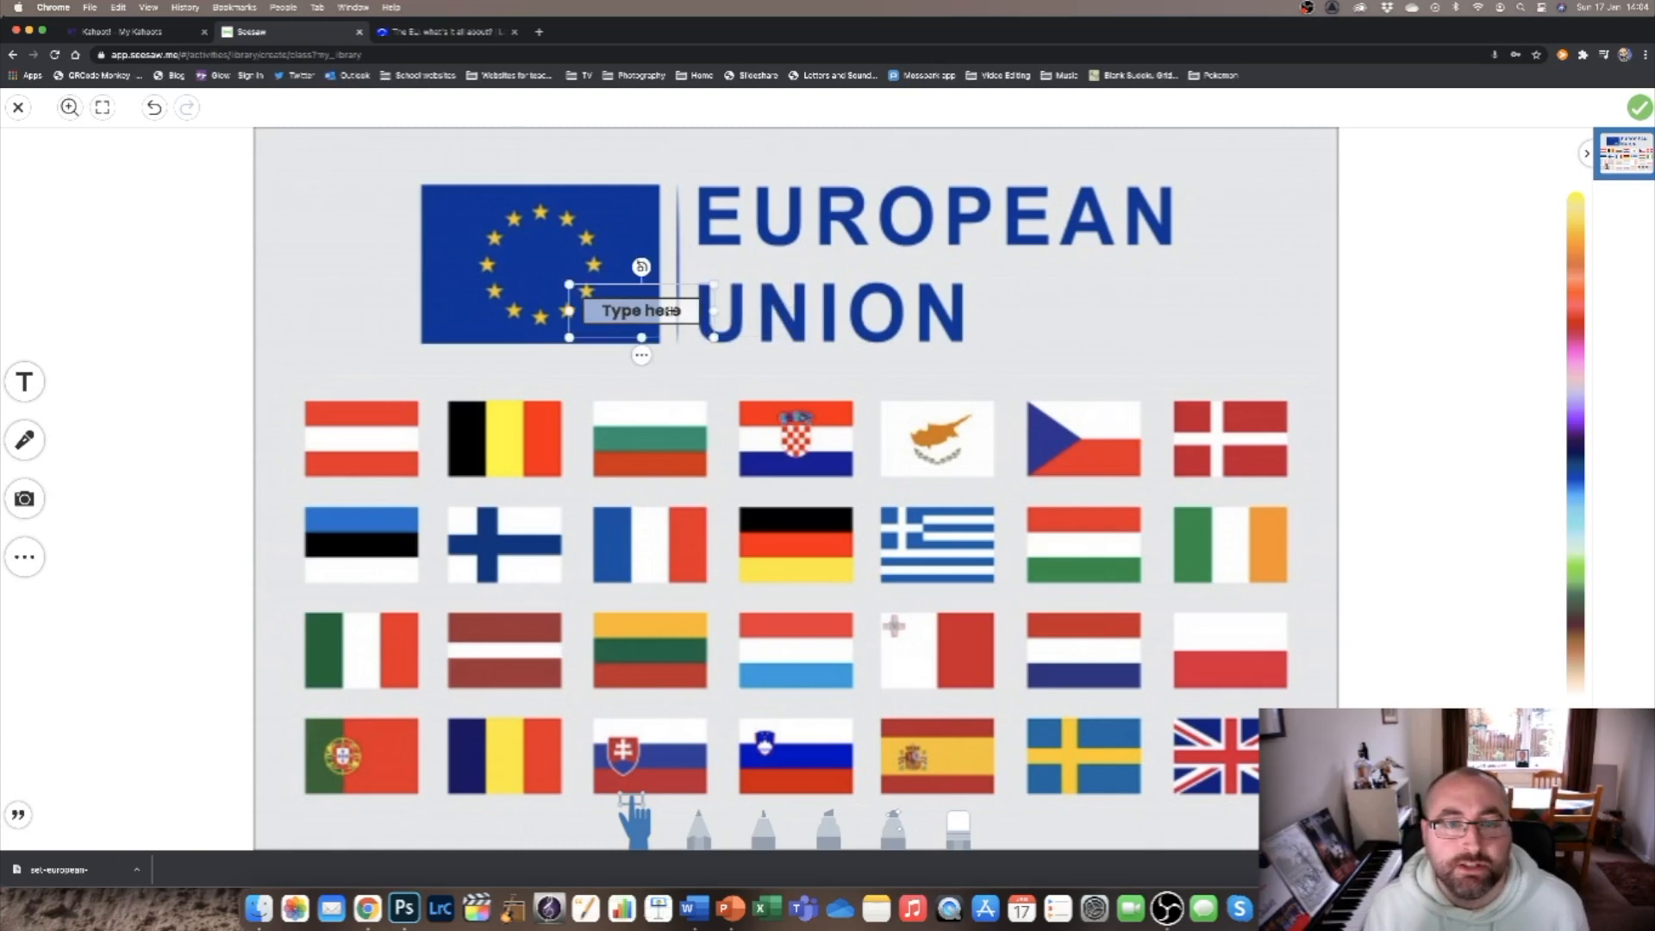
drag(657, 310, 363, 488)
Duplicate the "Type here" label and place the copy under the second flag in the top row.
right_click(363, 532)
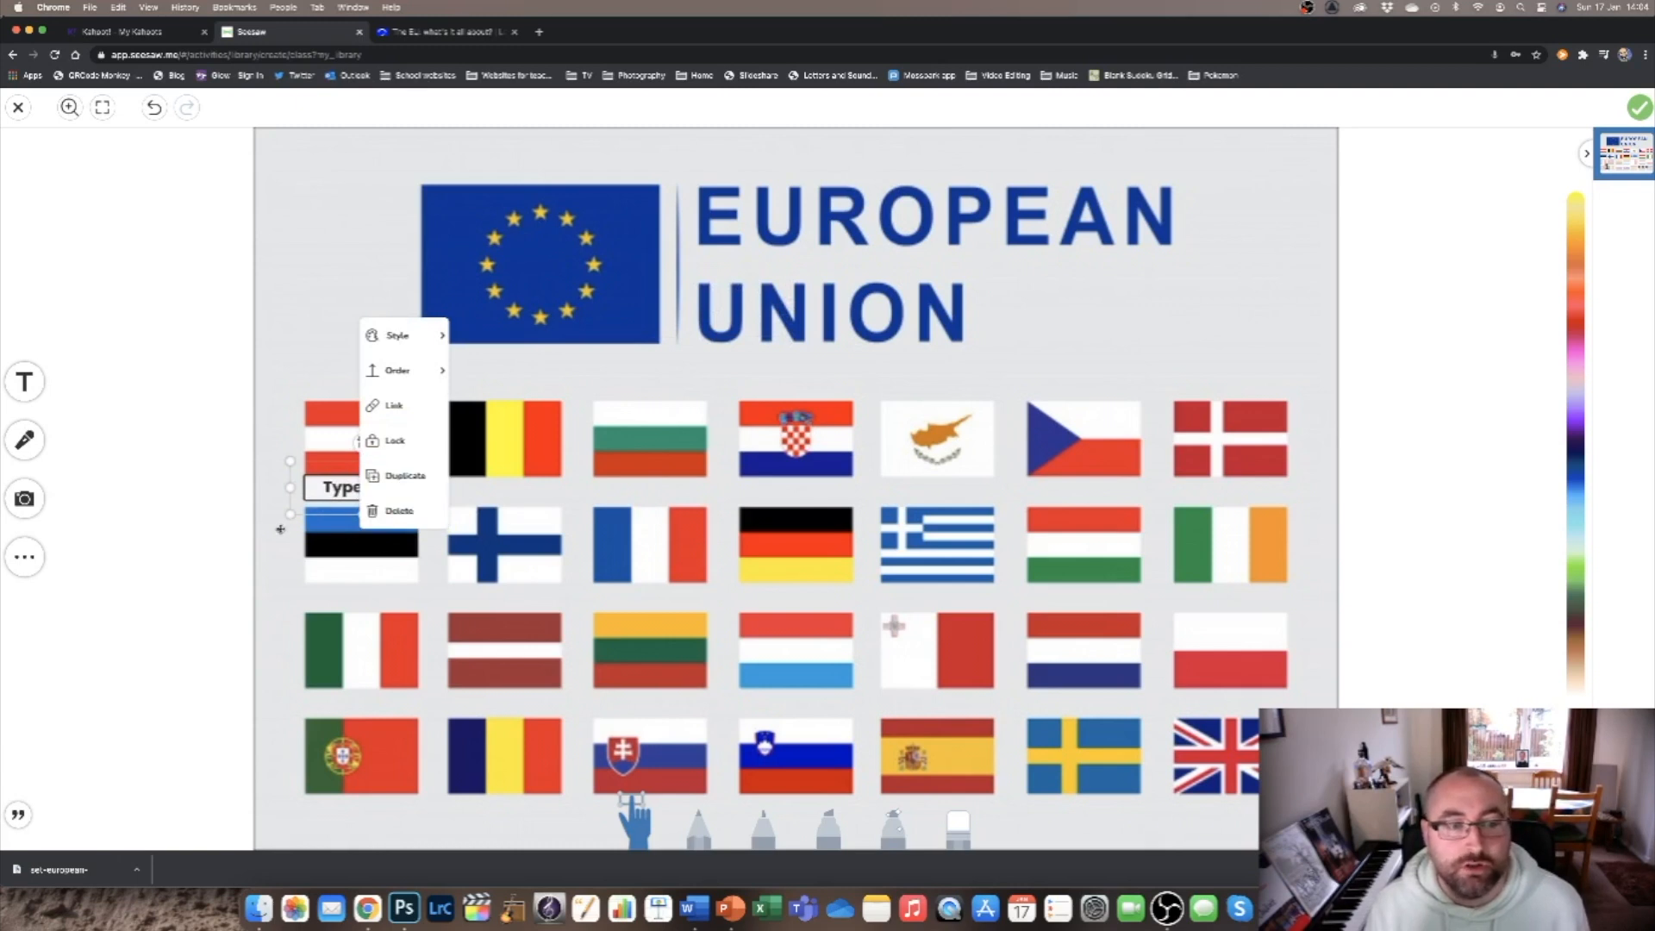
click(280, 531)
click(369, 496)
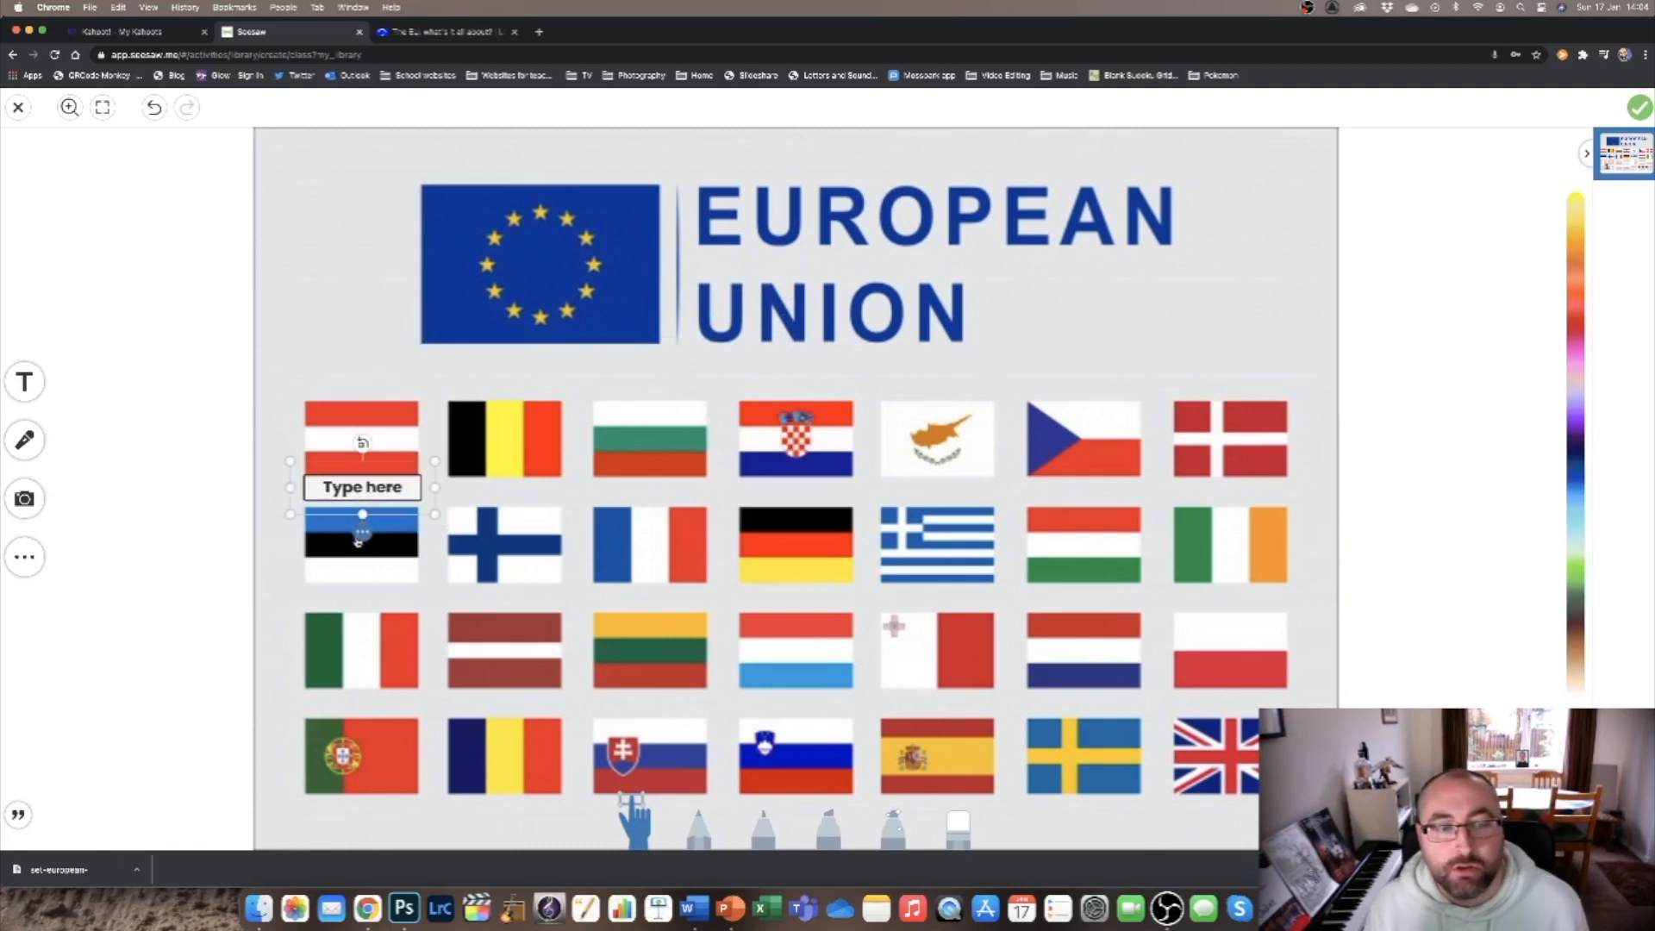
click(363, 534)
click(401, 480)
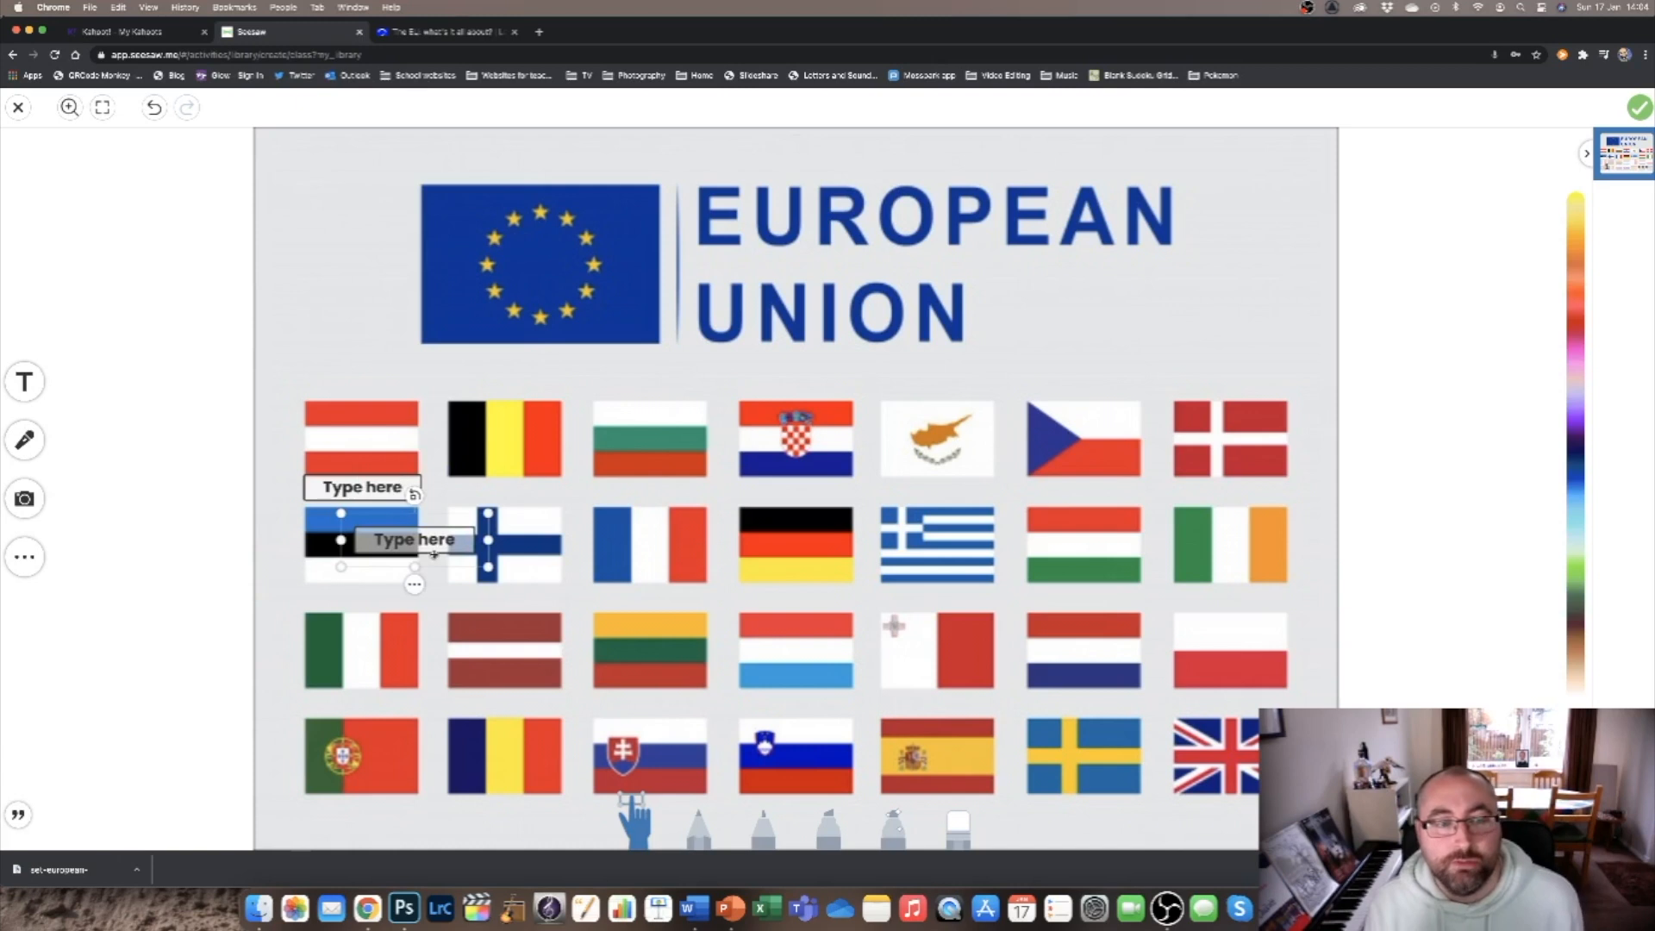
drag(445, 555, 540, 504)
click(539, 503)
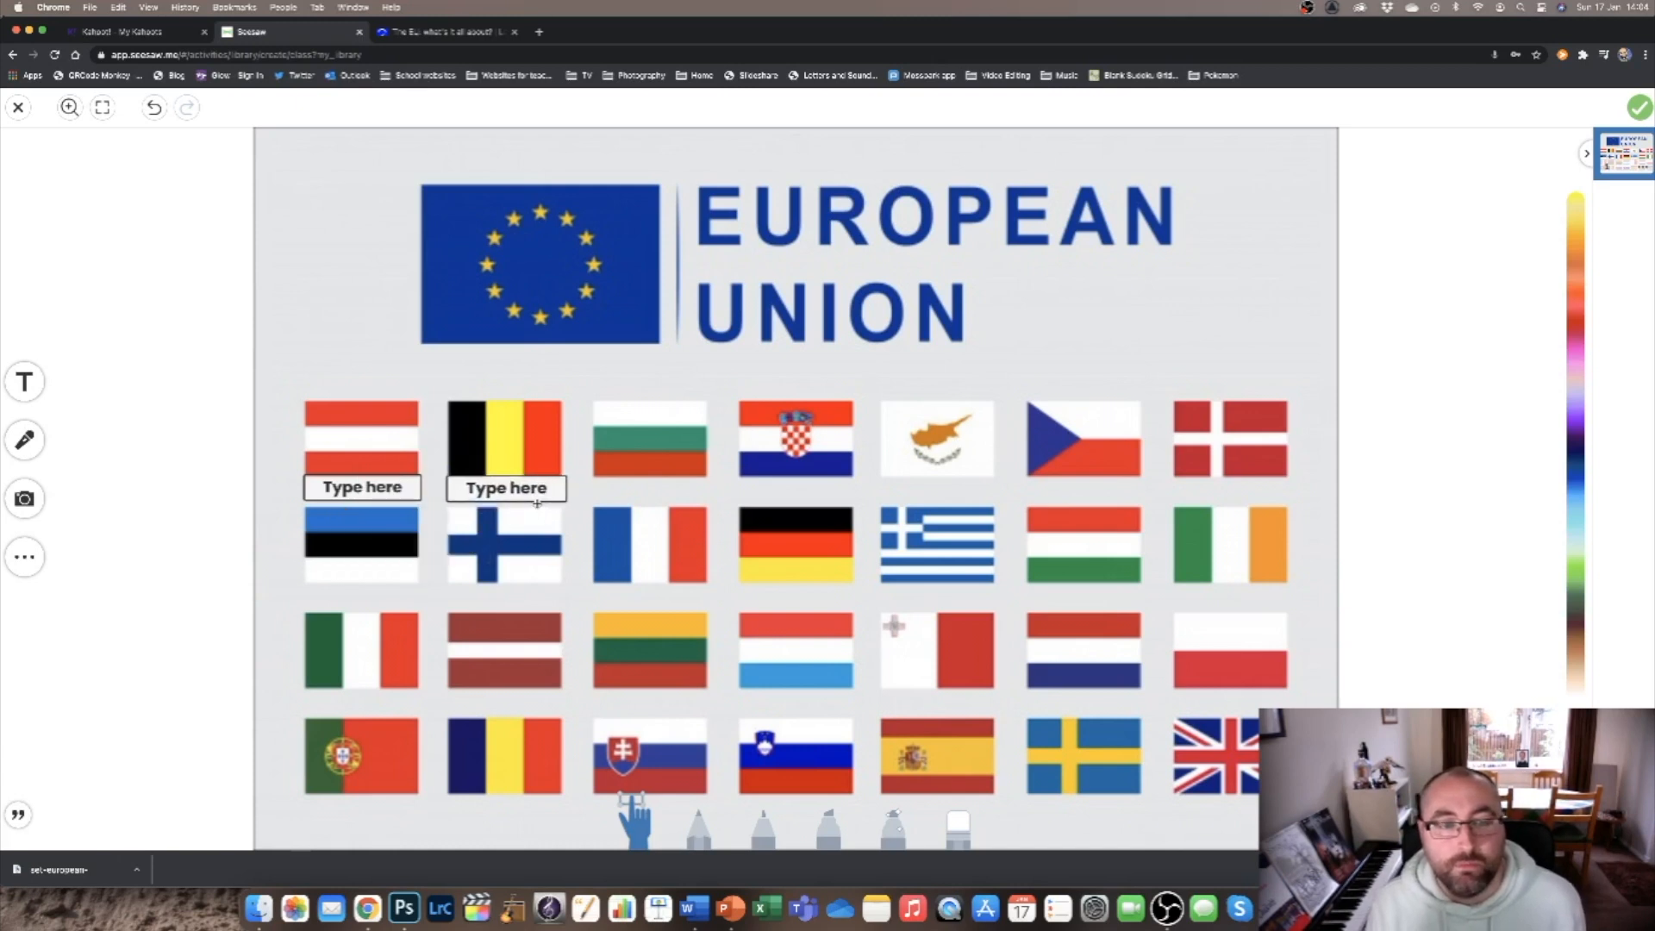
Duplicate the "Type here" label and place copies under all remaining flags except the last one in the bottom row.
click(501, 534)
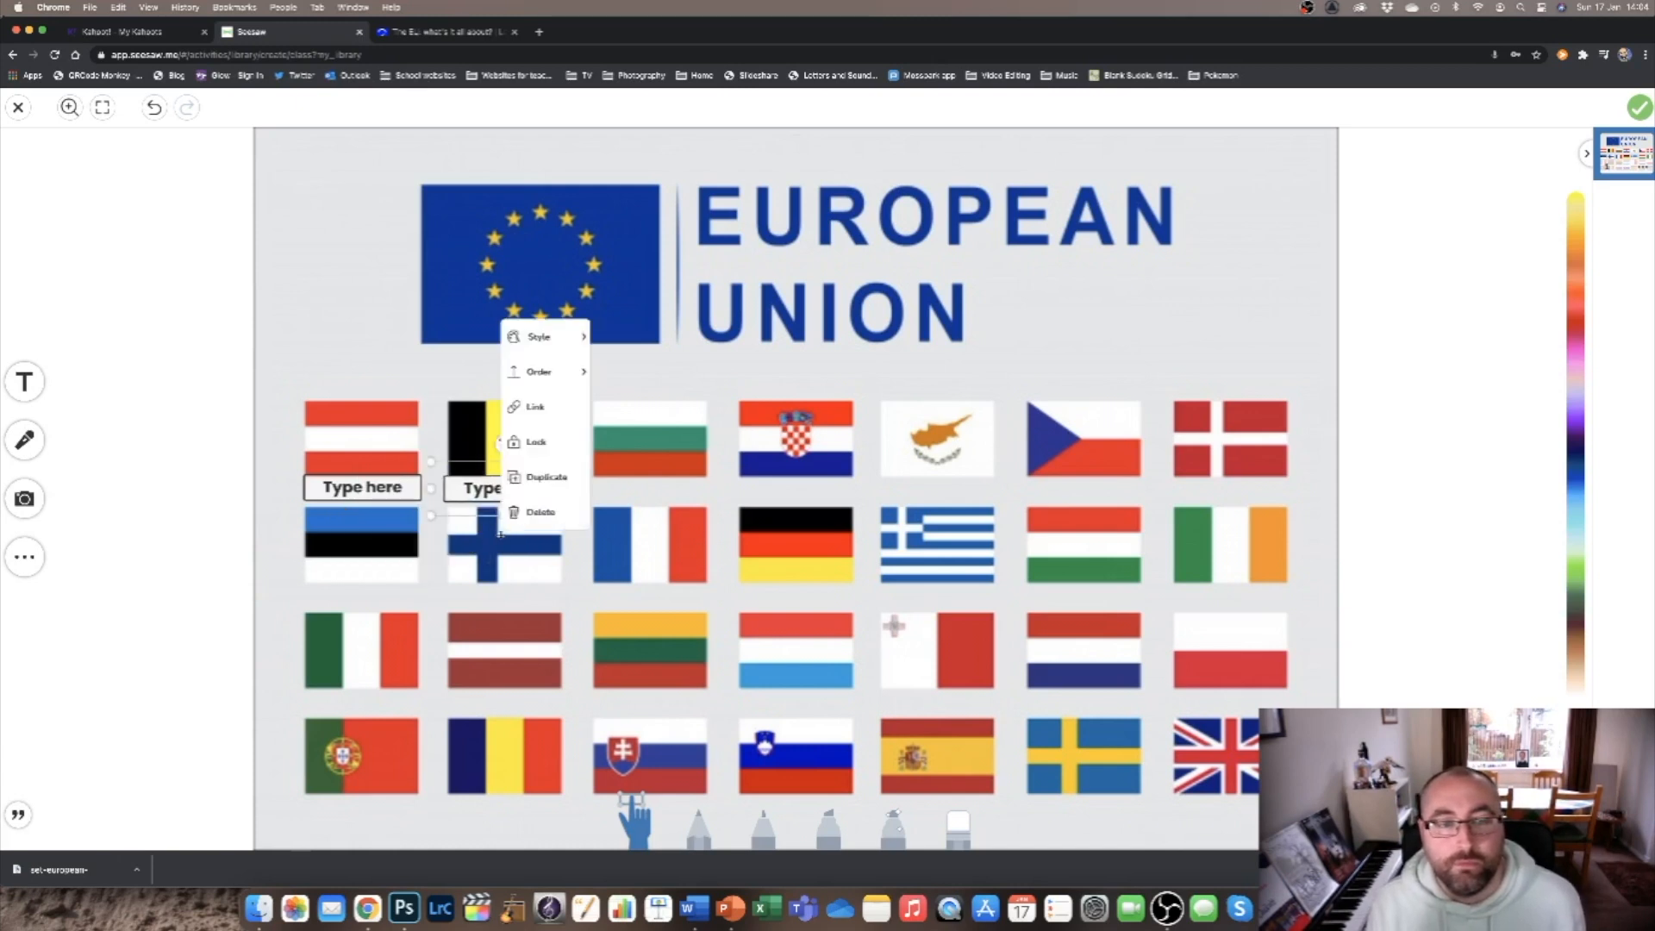
click(540, 477)
drag(578, 548, 666, 496)
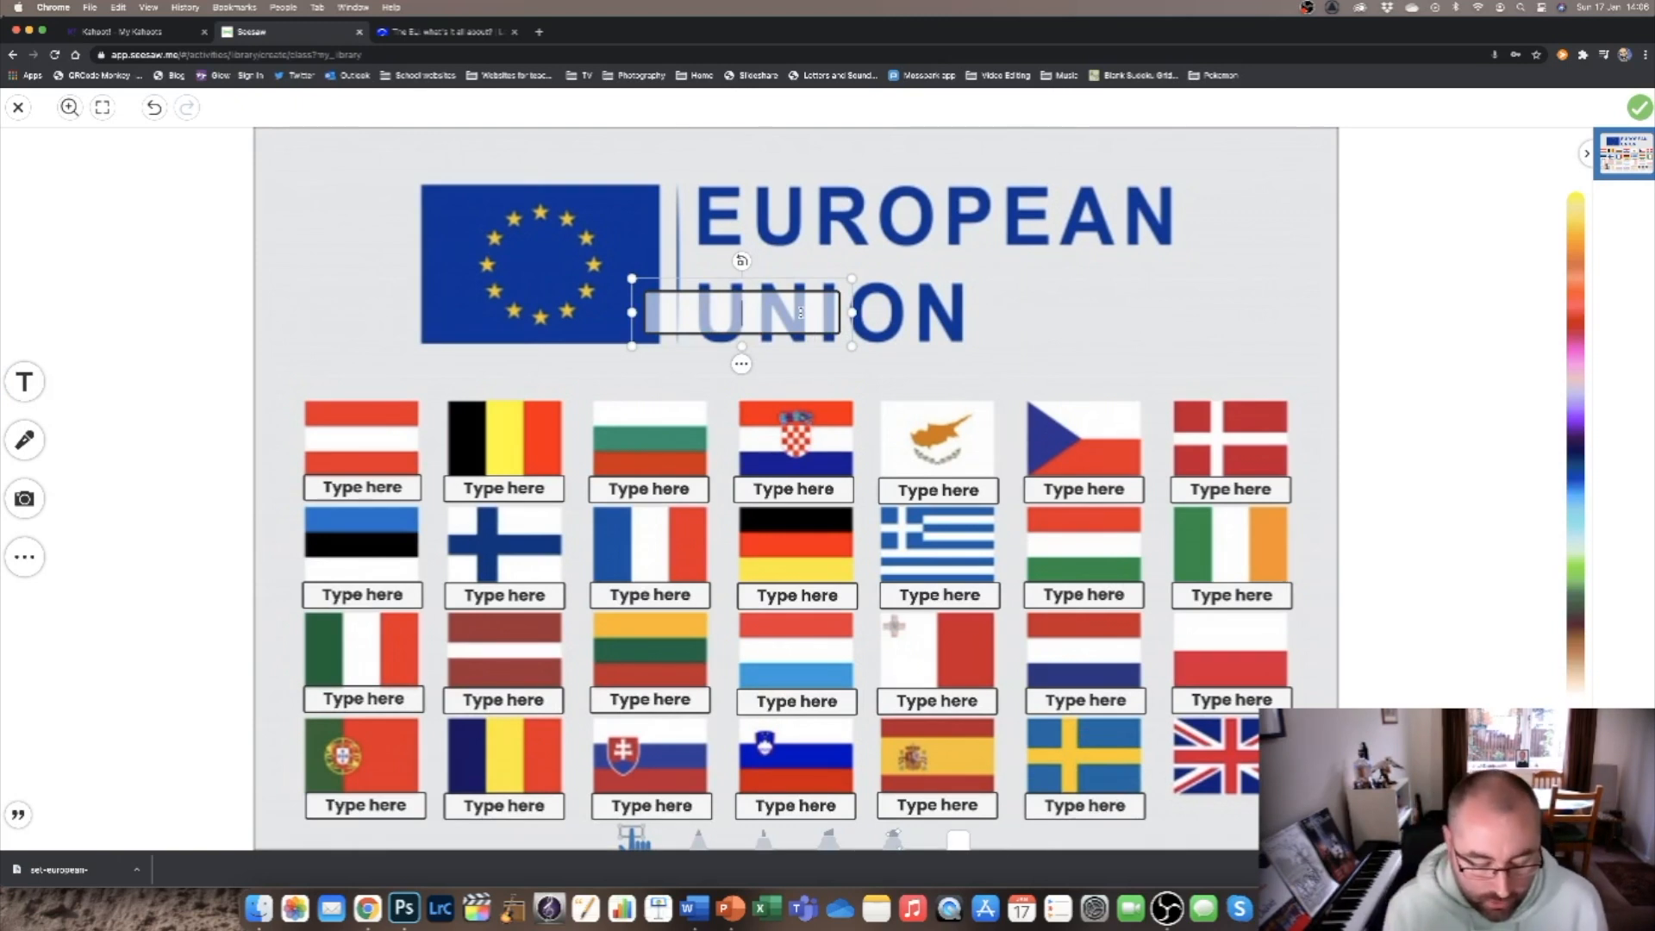
Add a text label reading "27 countries." and give it the style with white text on a dark filled background.
text(27 cou)
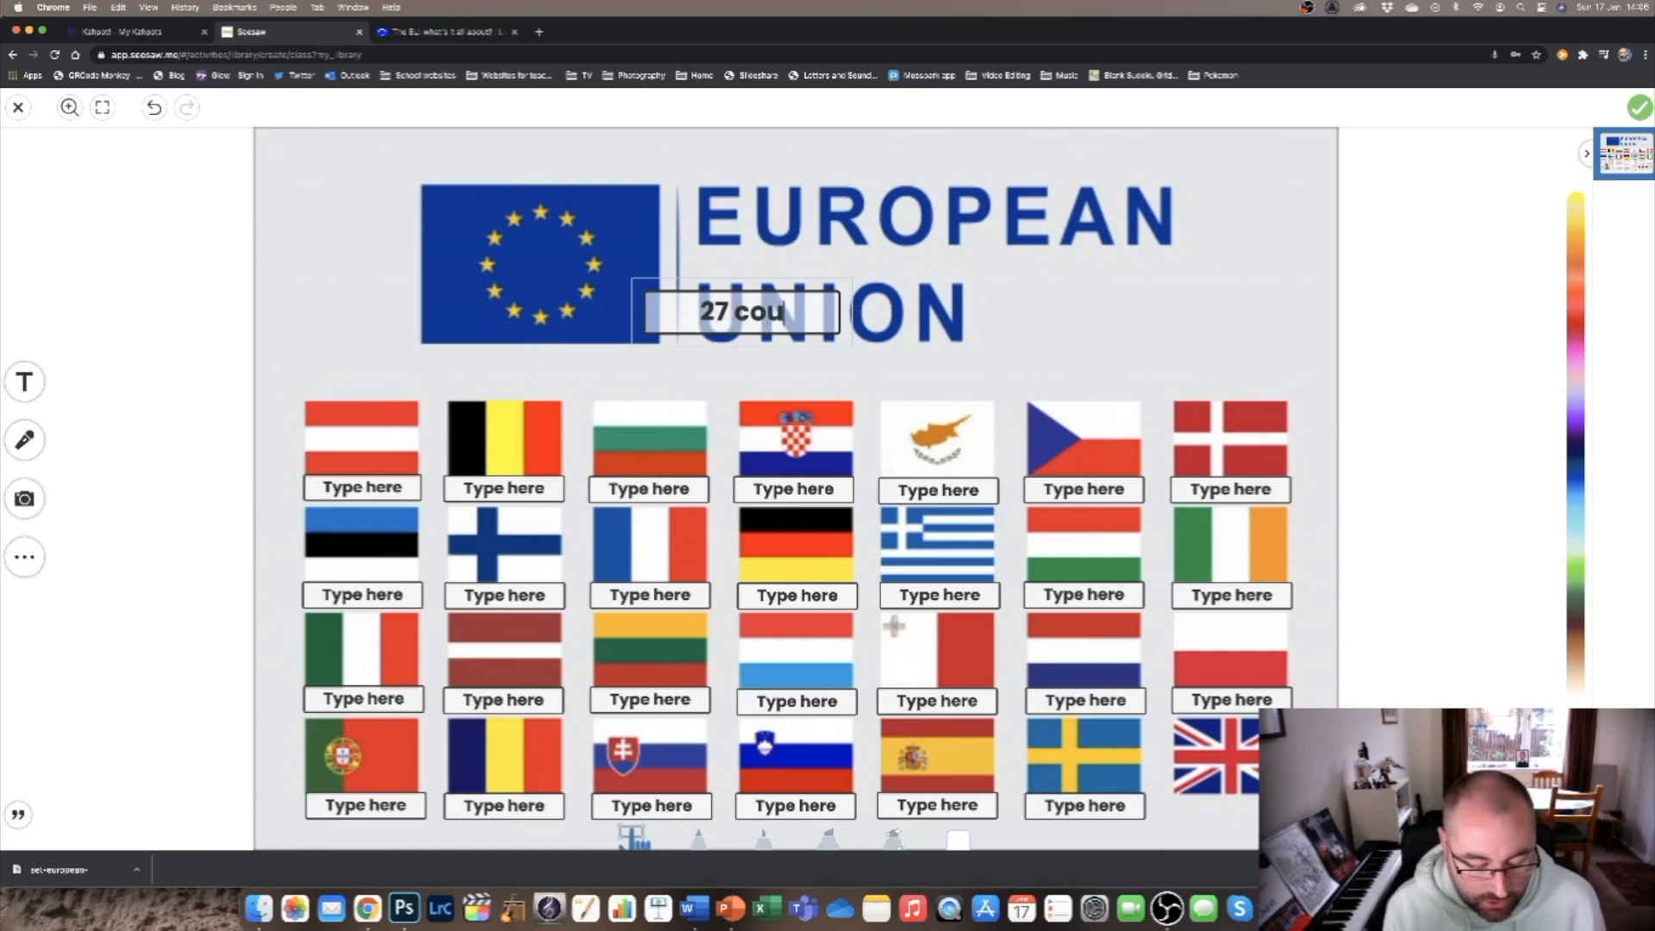
text(ntries)
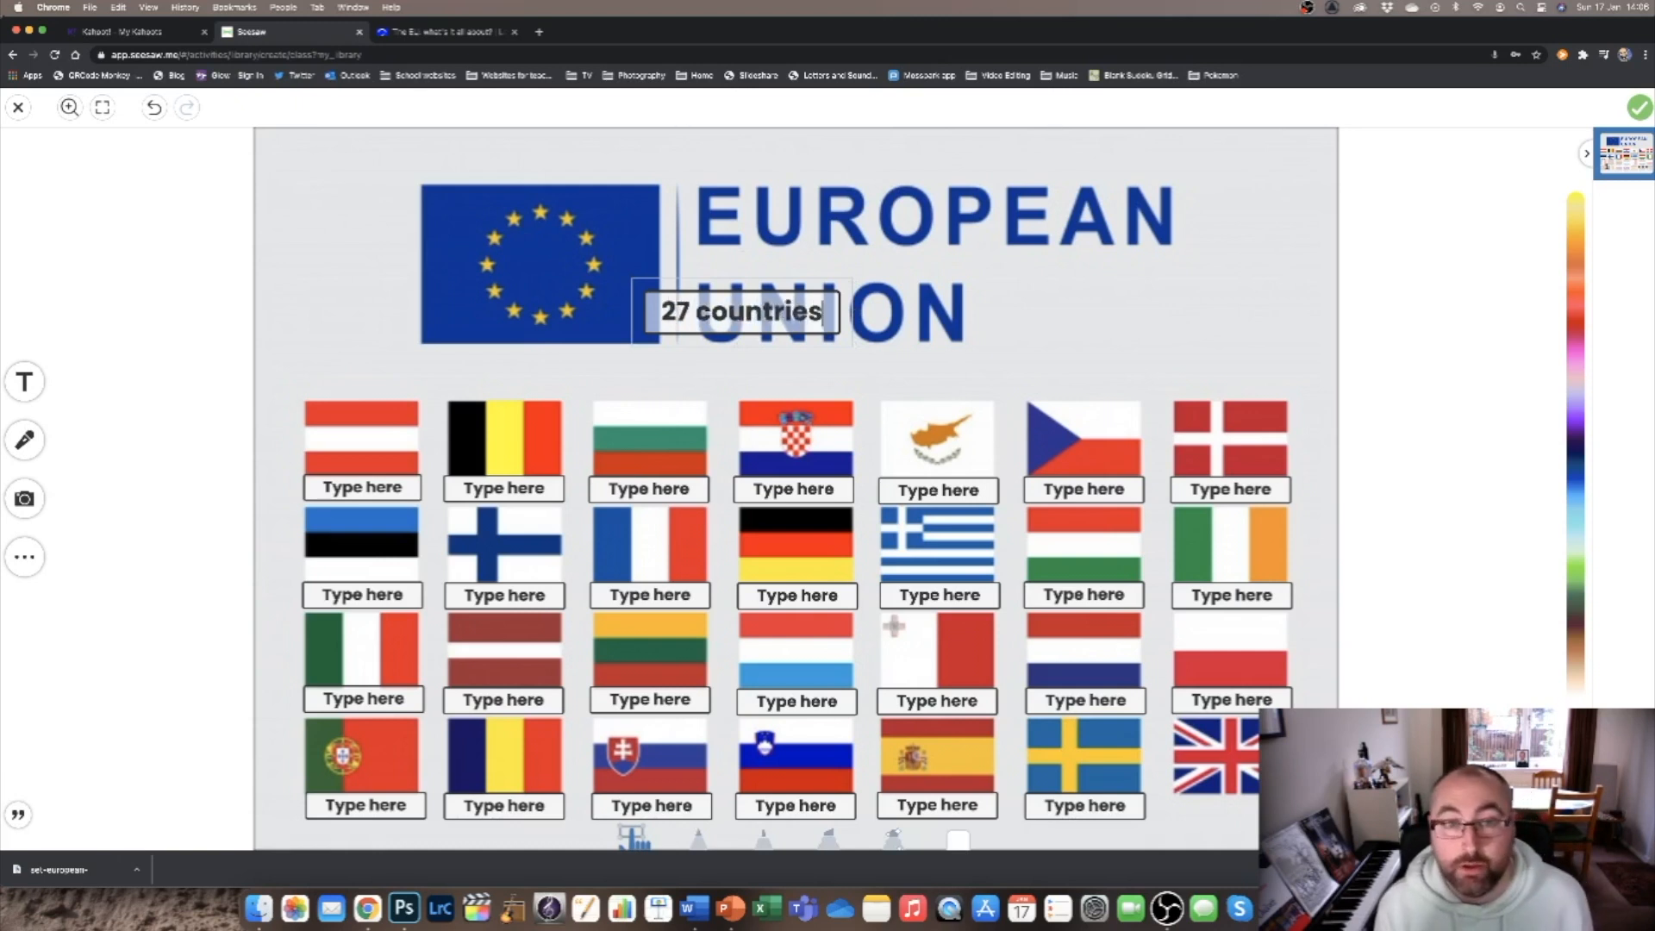
text(.)
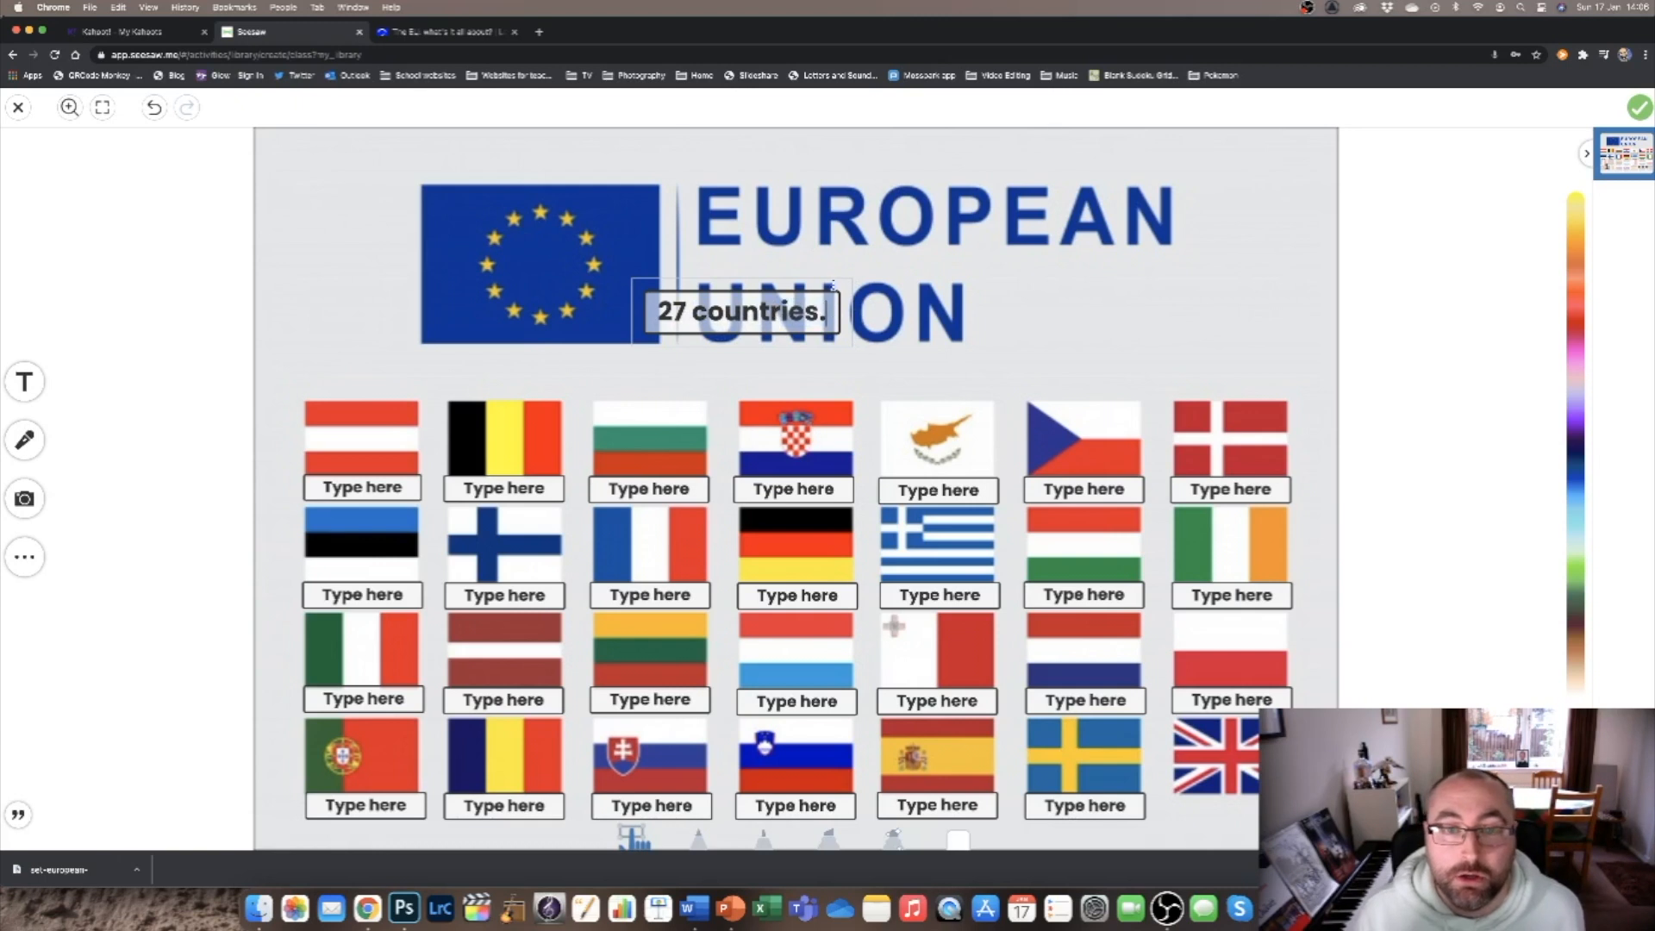
click(825, 281)
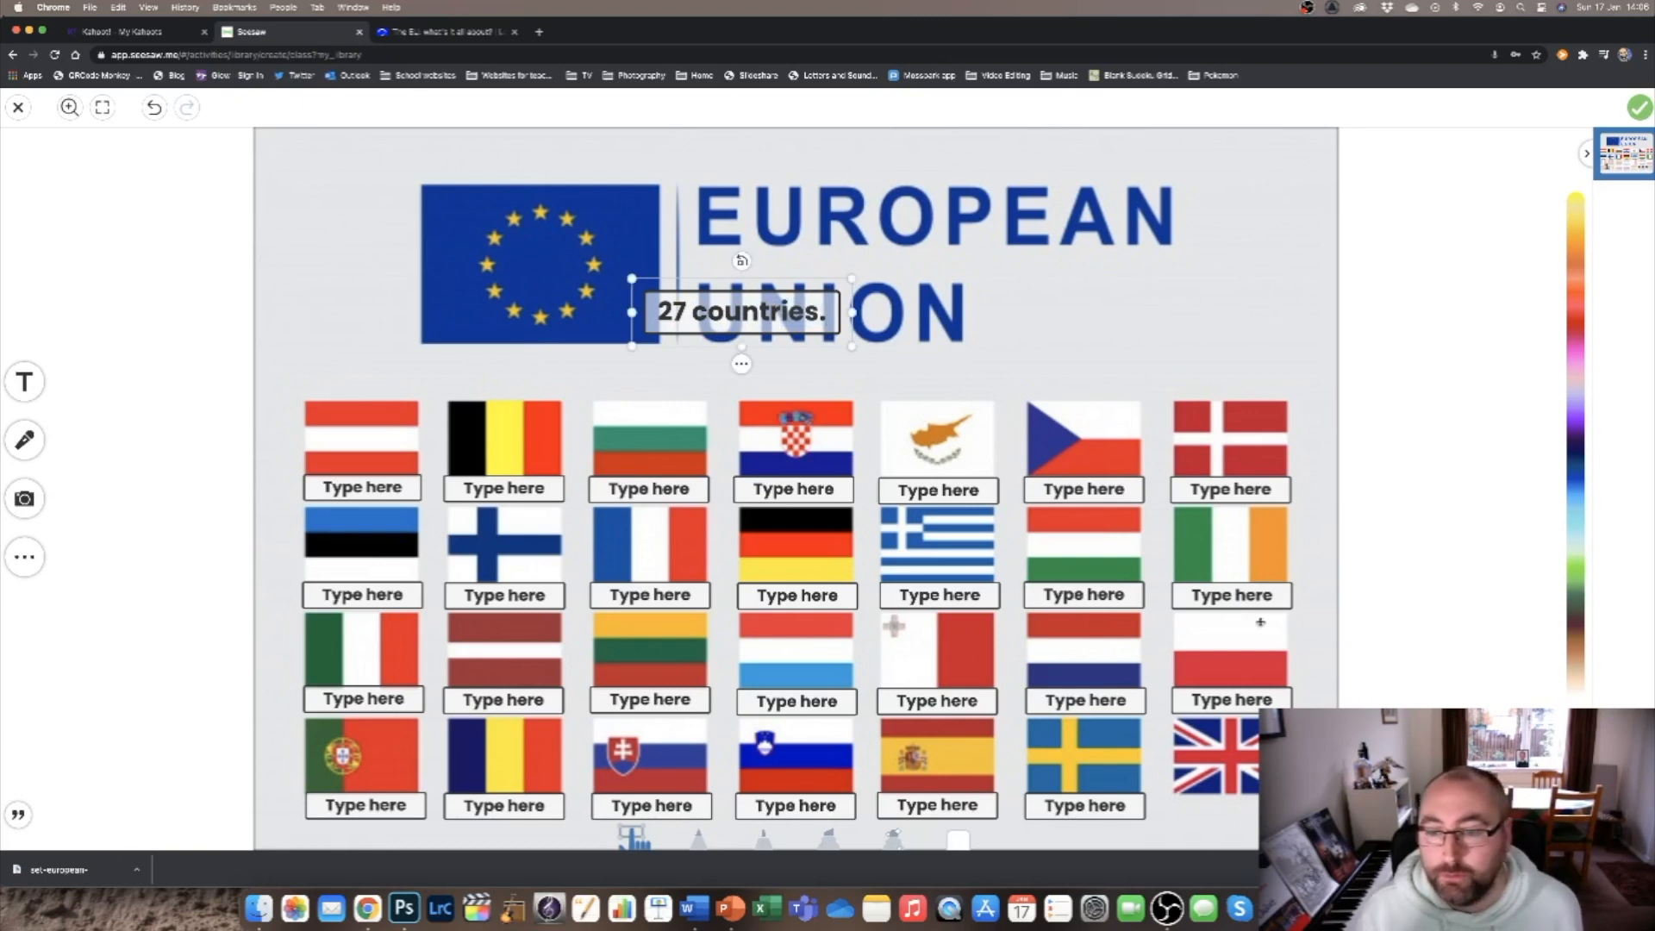
click(742, 364)
mouse_move(781, 371)
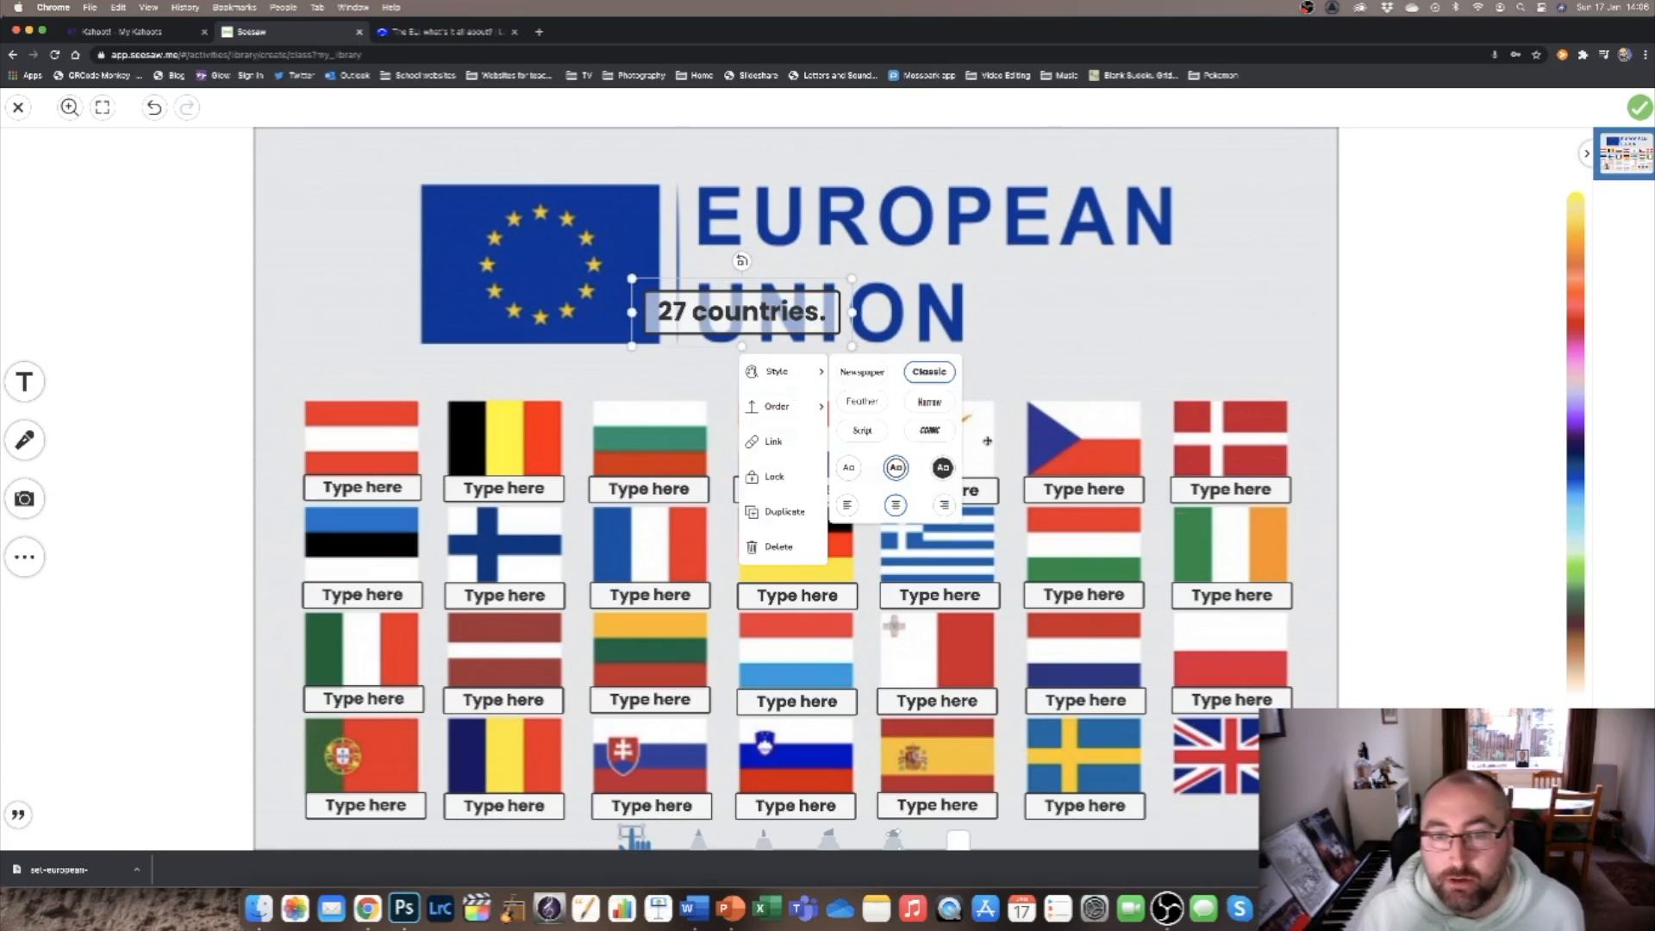
click(942, 467)
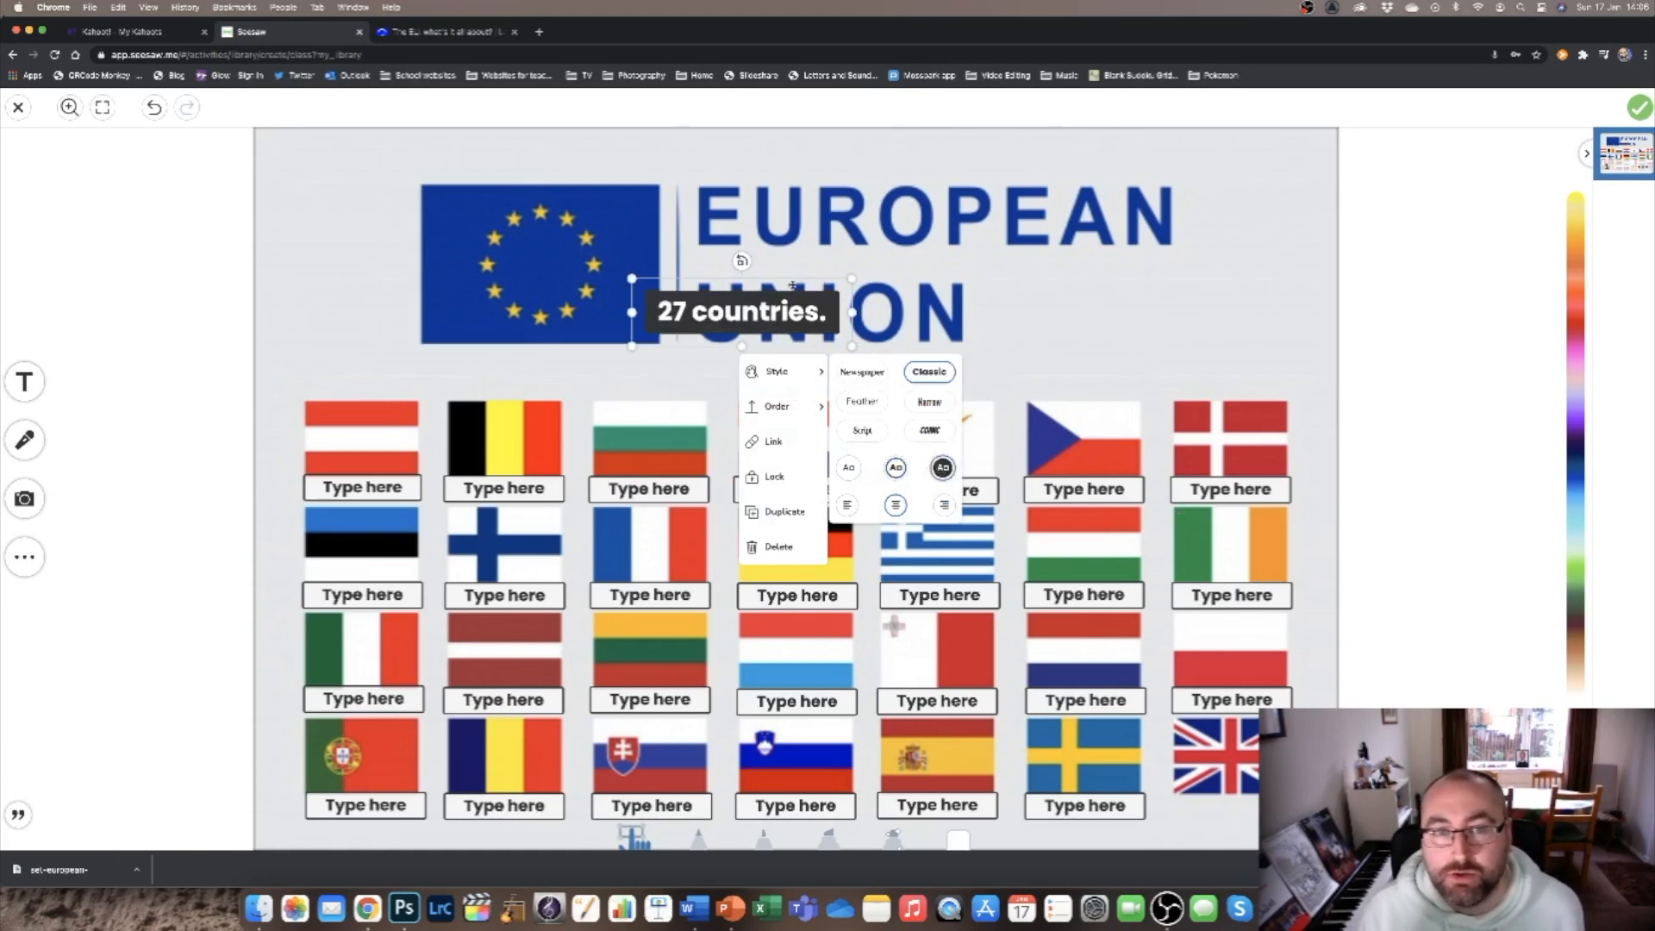
Move and narrow the "27 countries." label so it covers the UK flag in the bottom row, and save the template.
drag(795, 298, 1407, 828)
drag(1367, 735, 1332, 736)
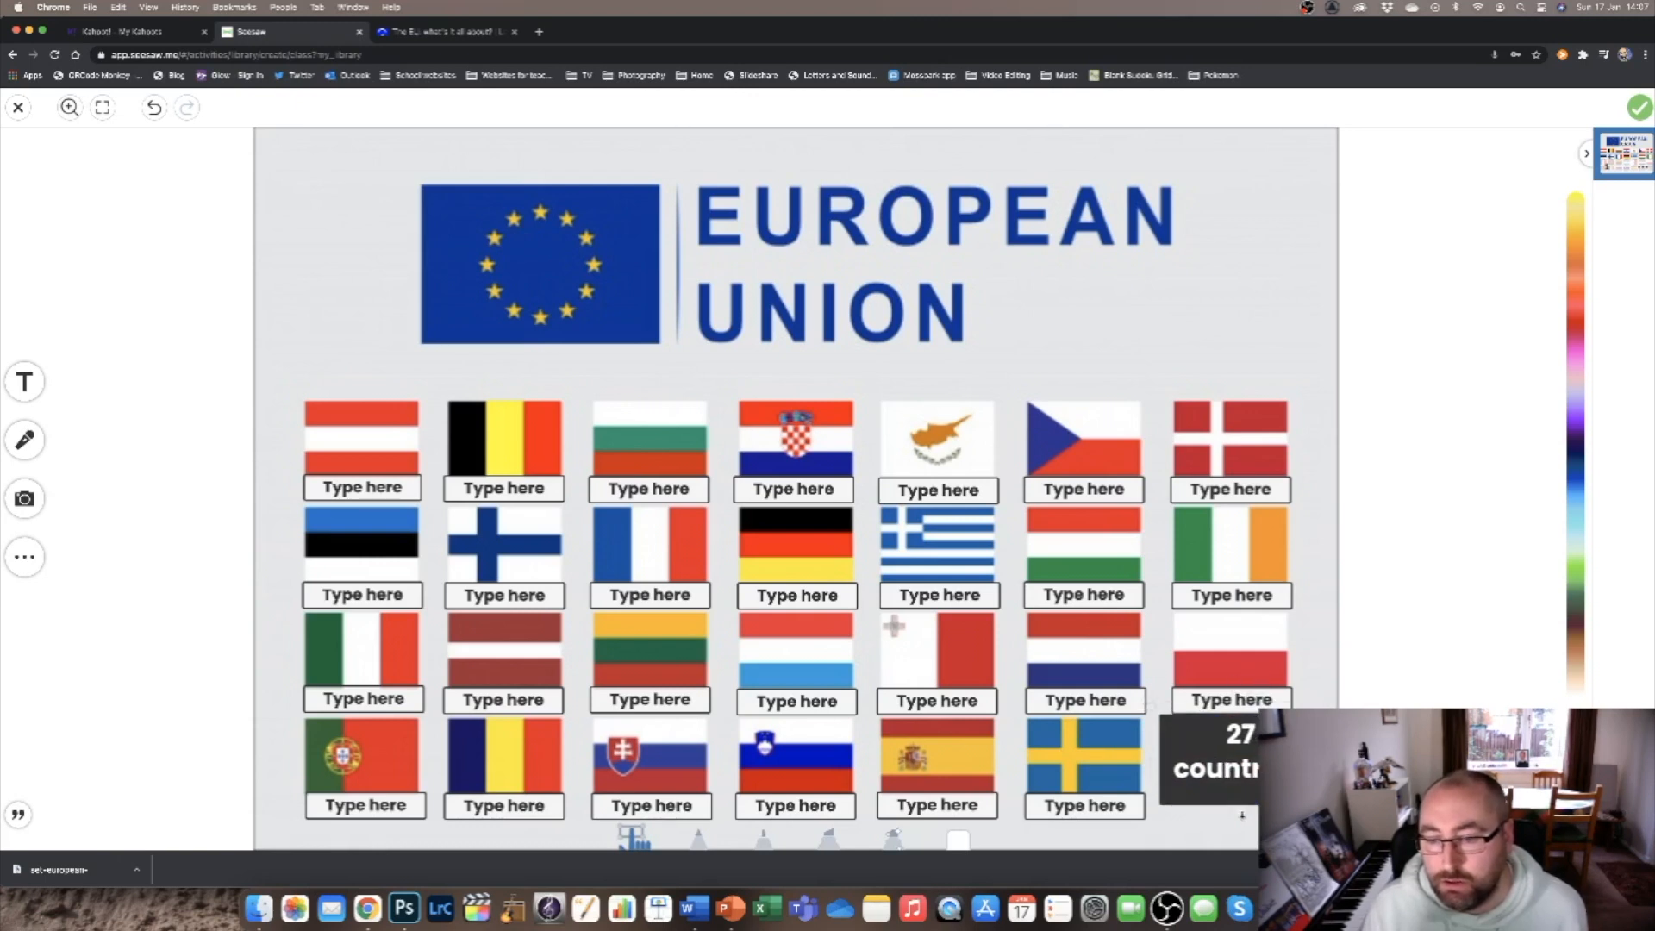
click(1326, 630)
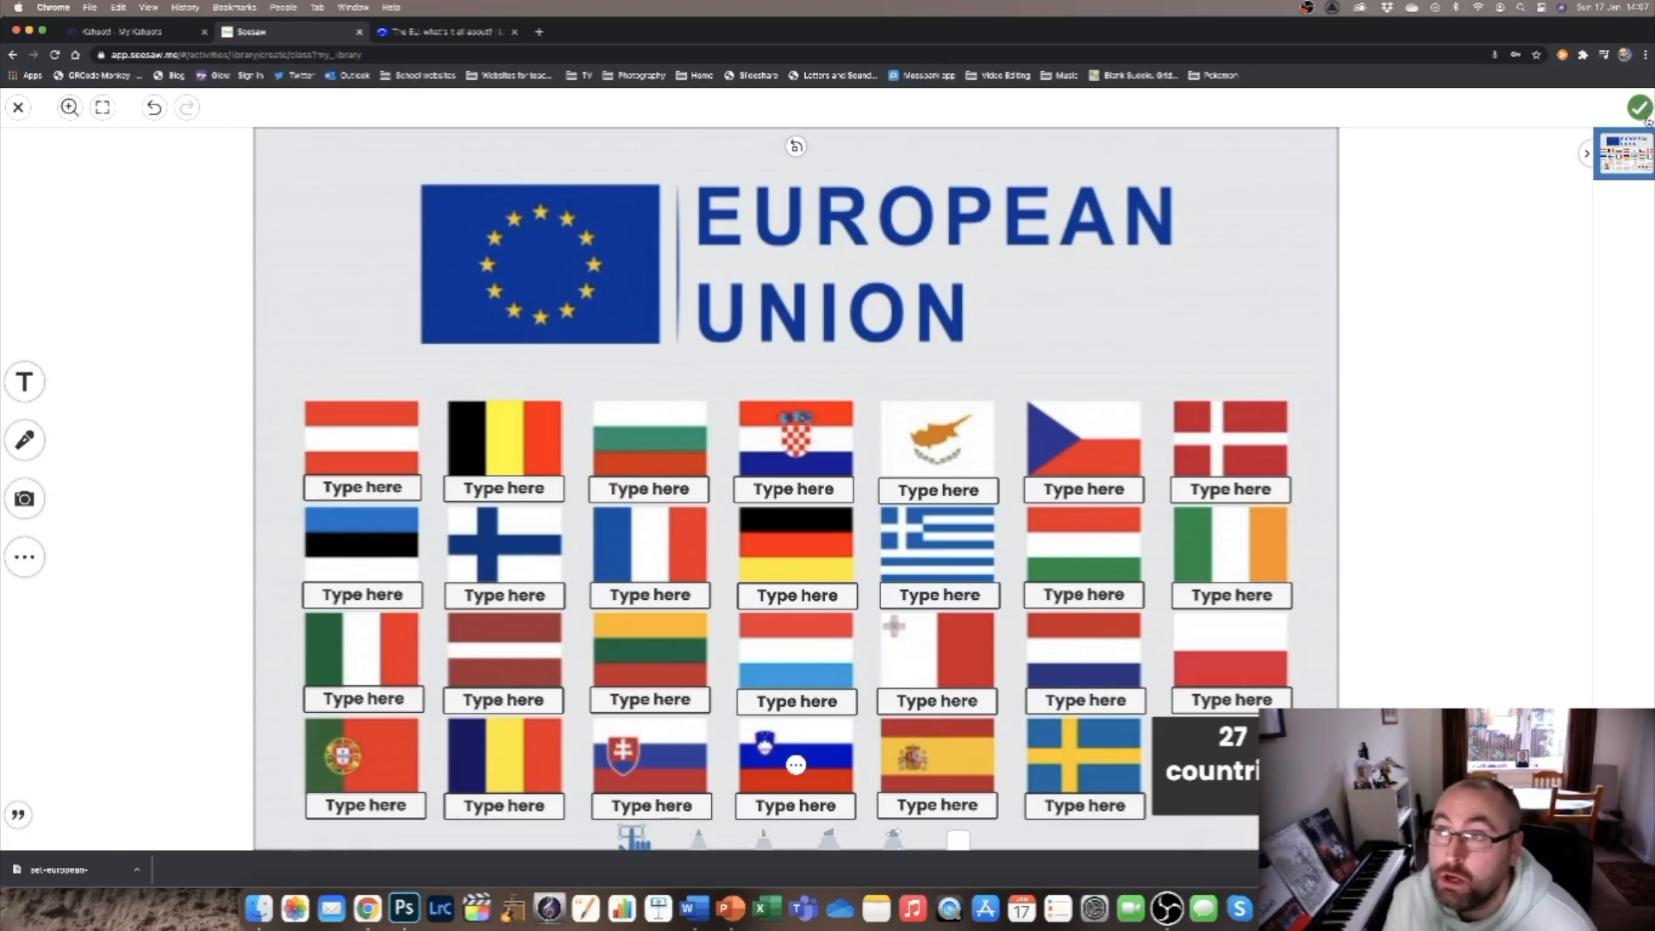
click(1643, 108)
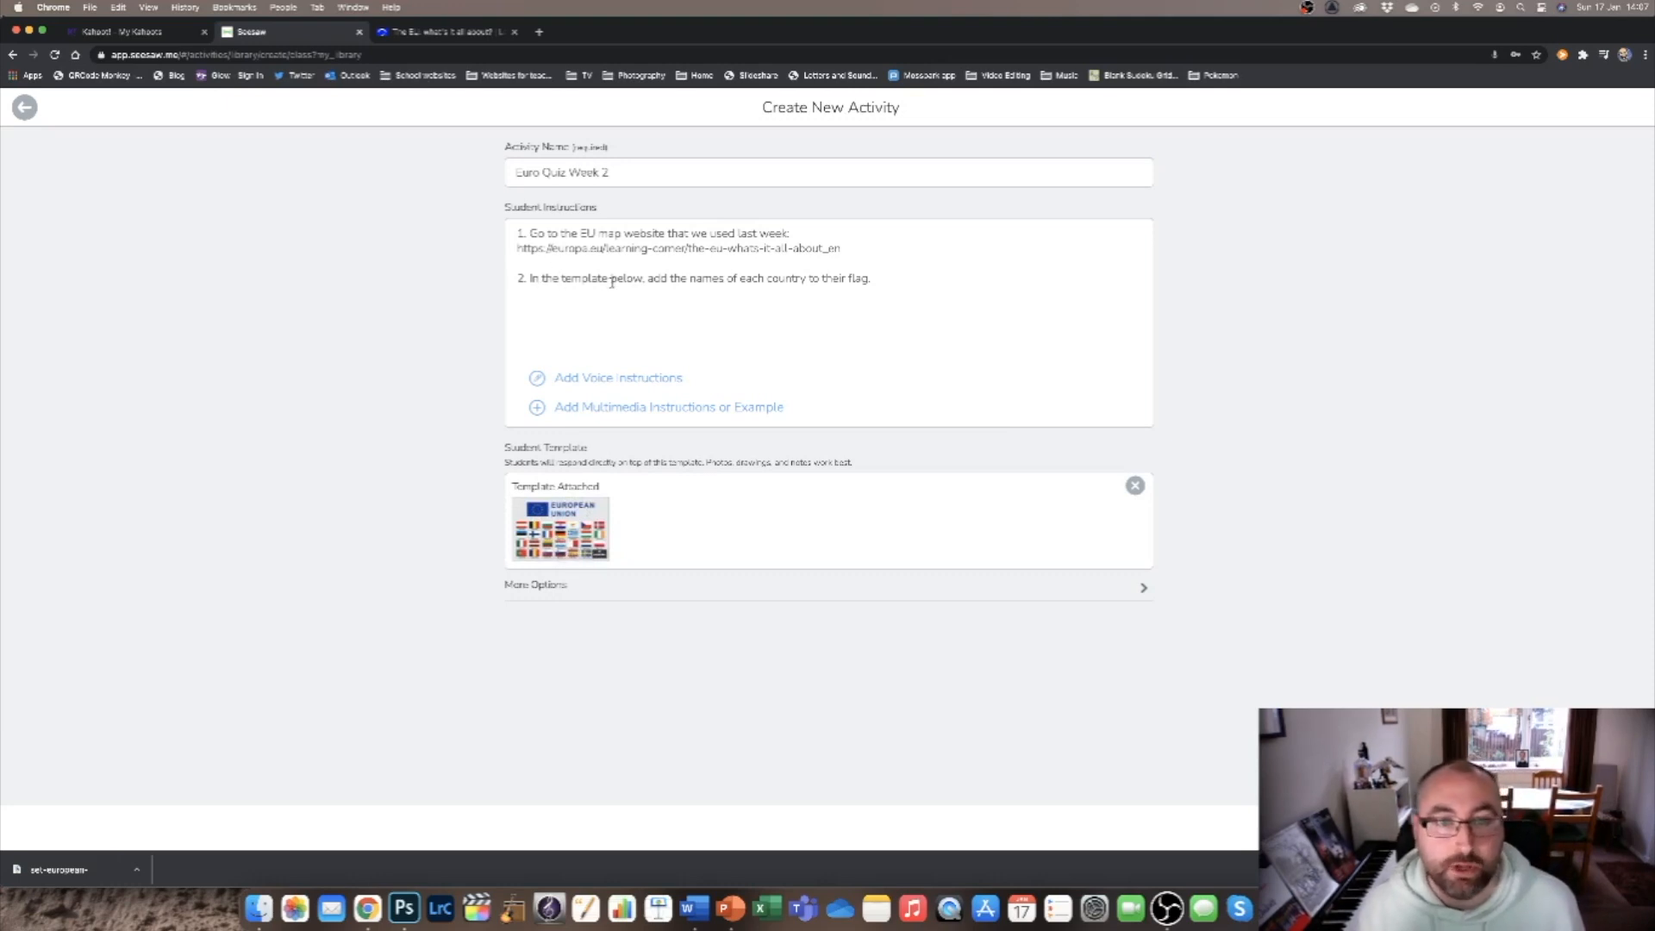
Add instruction "3. By the end of Friday, please also complete the Kahoot quiz. You can access the quiz at this link:".
click(983, 289)
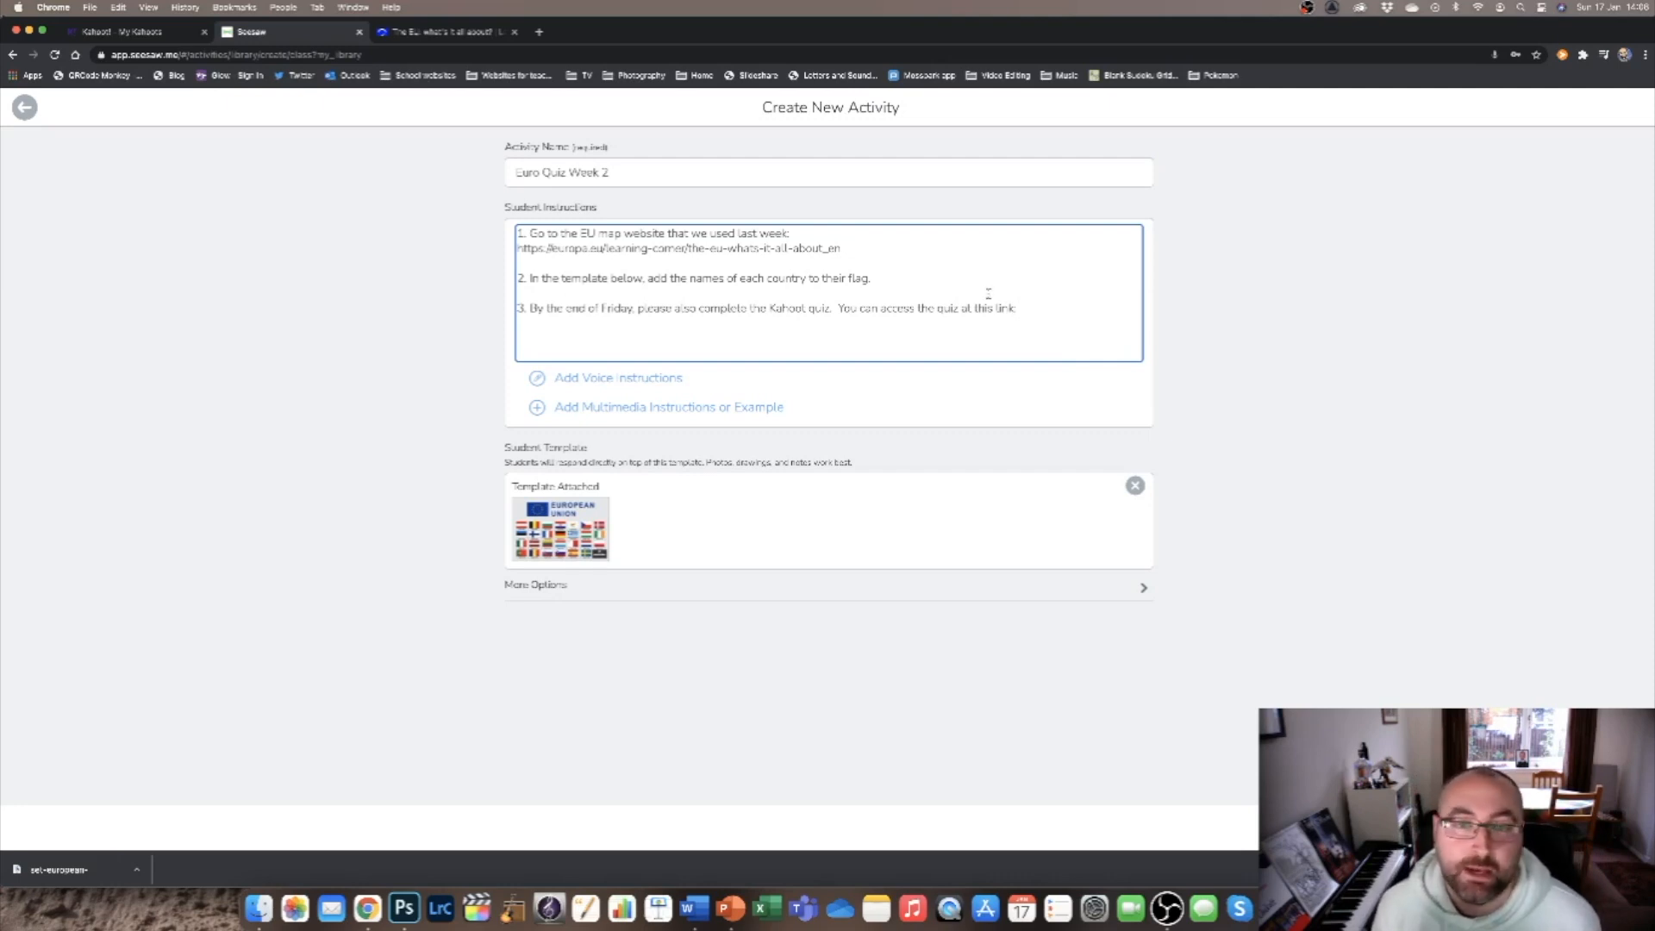
Switch to Kahoot and begin a new self-paced challenge assignment for the "European Union flags" quiz.
click(175, 35)
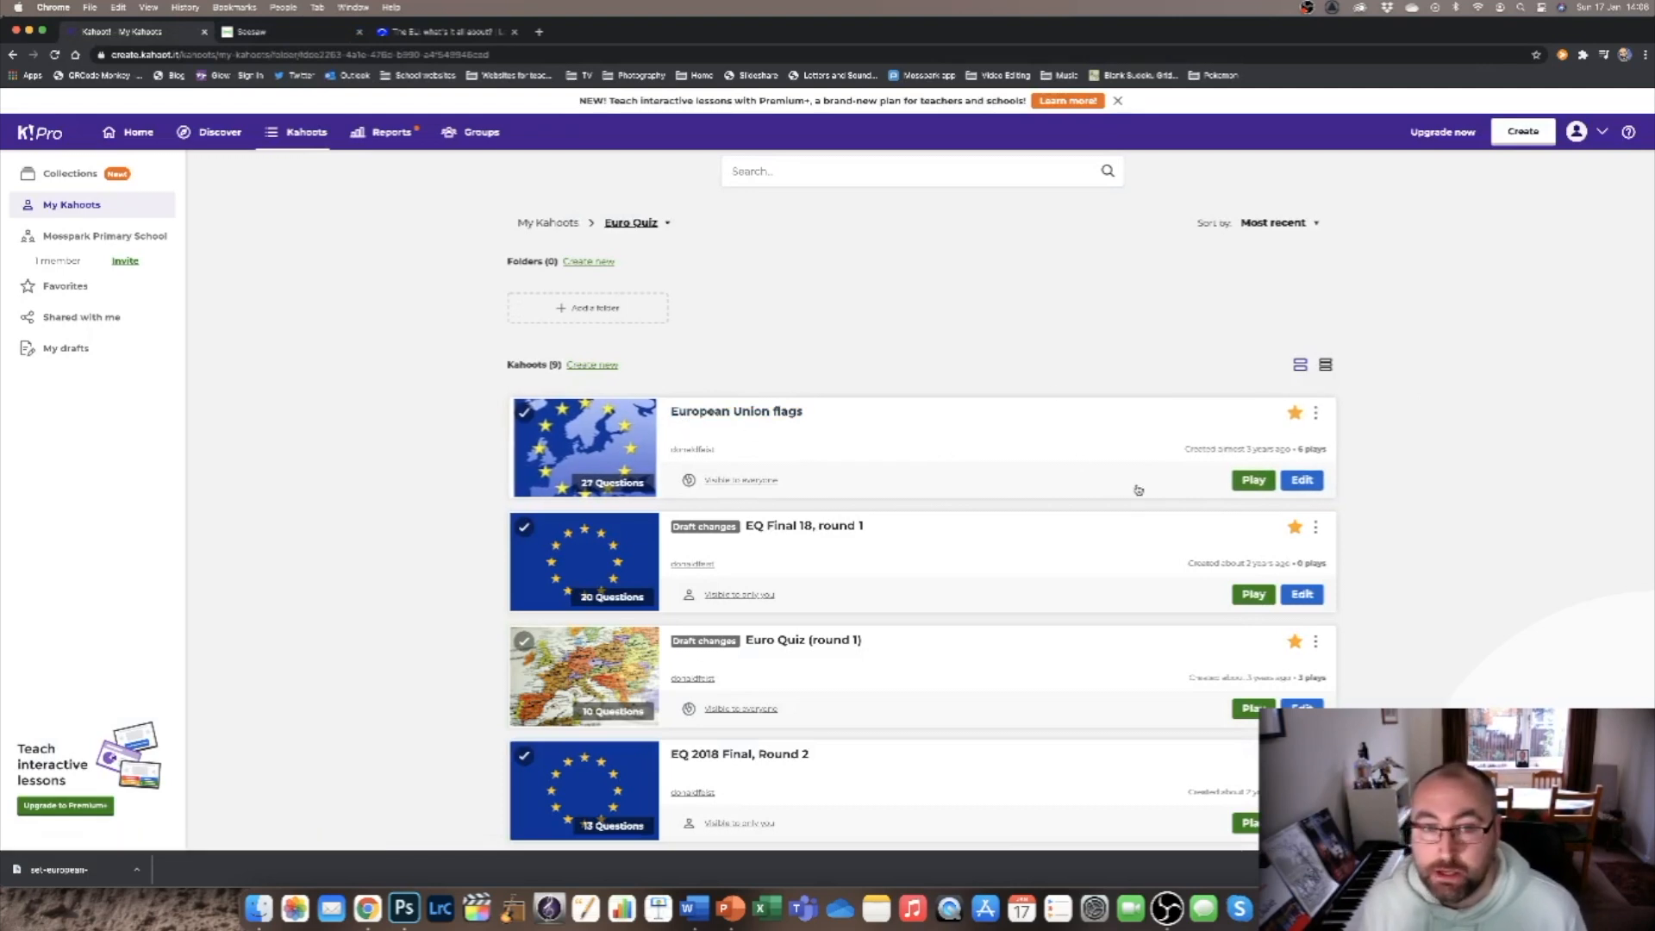
click(1238, 477)
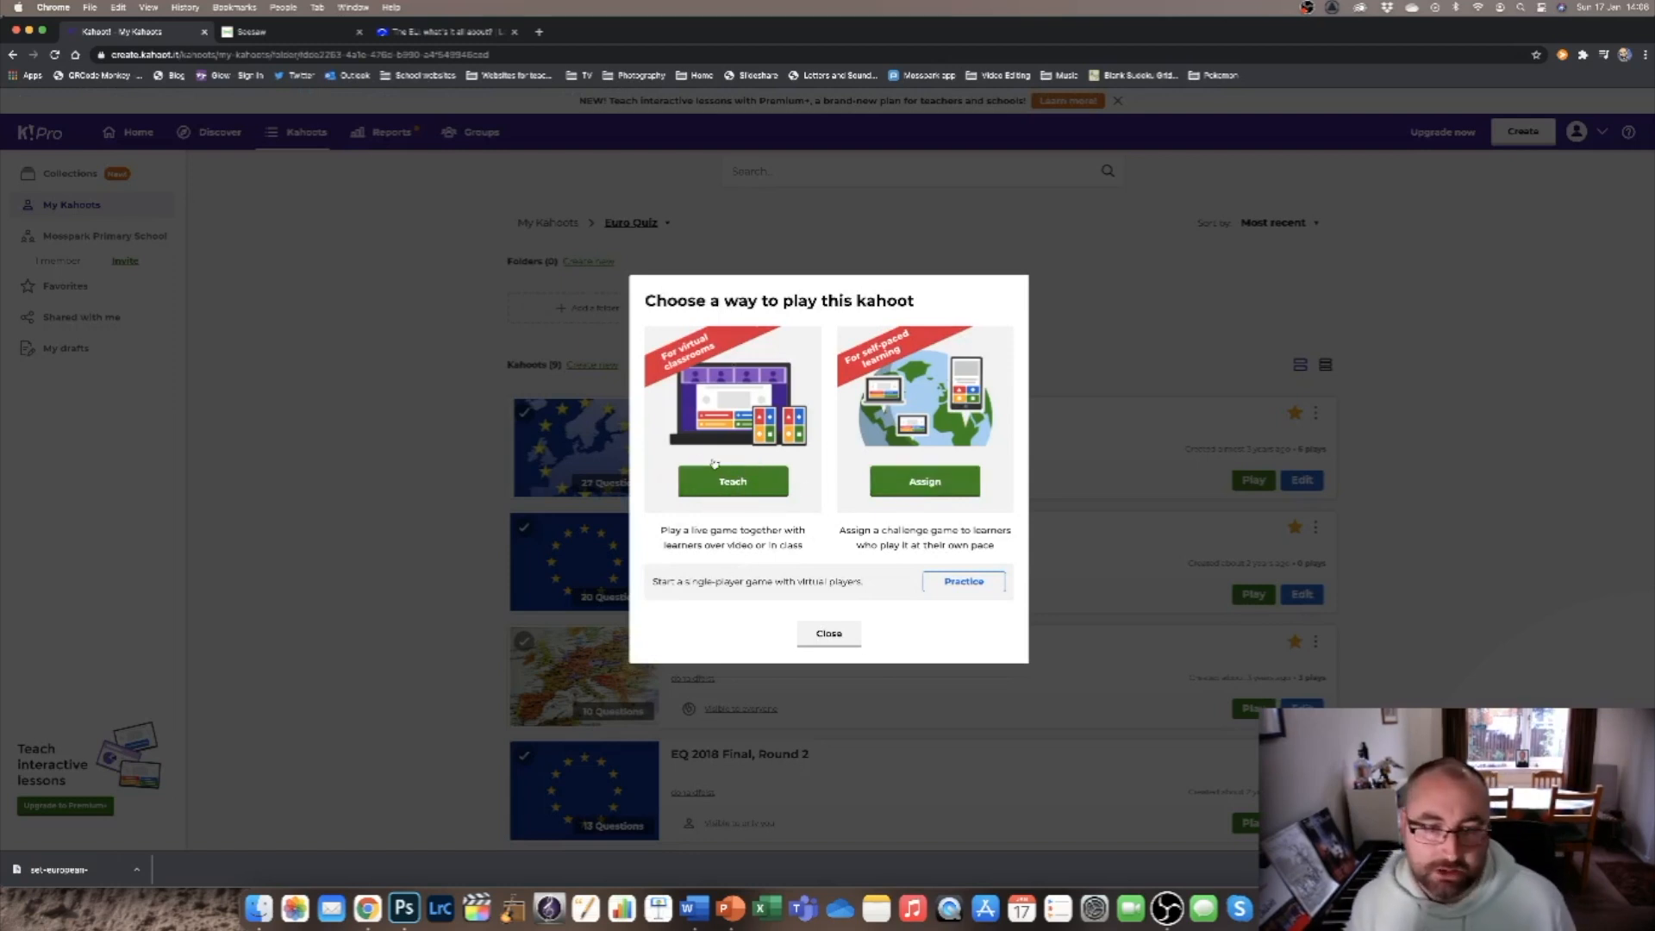
click(930, 488)
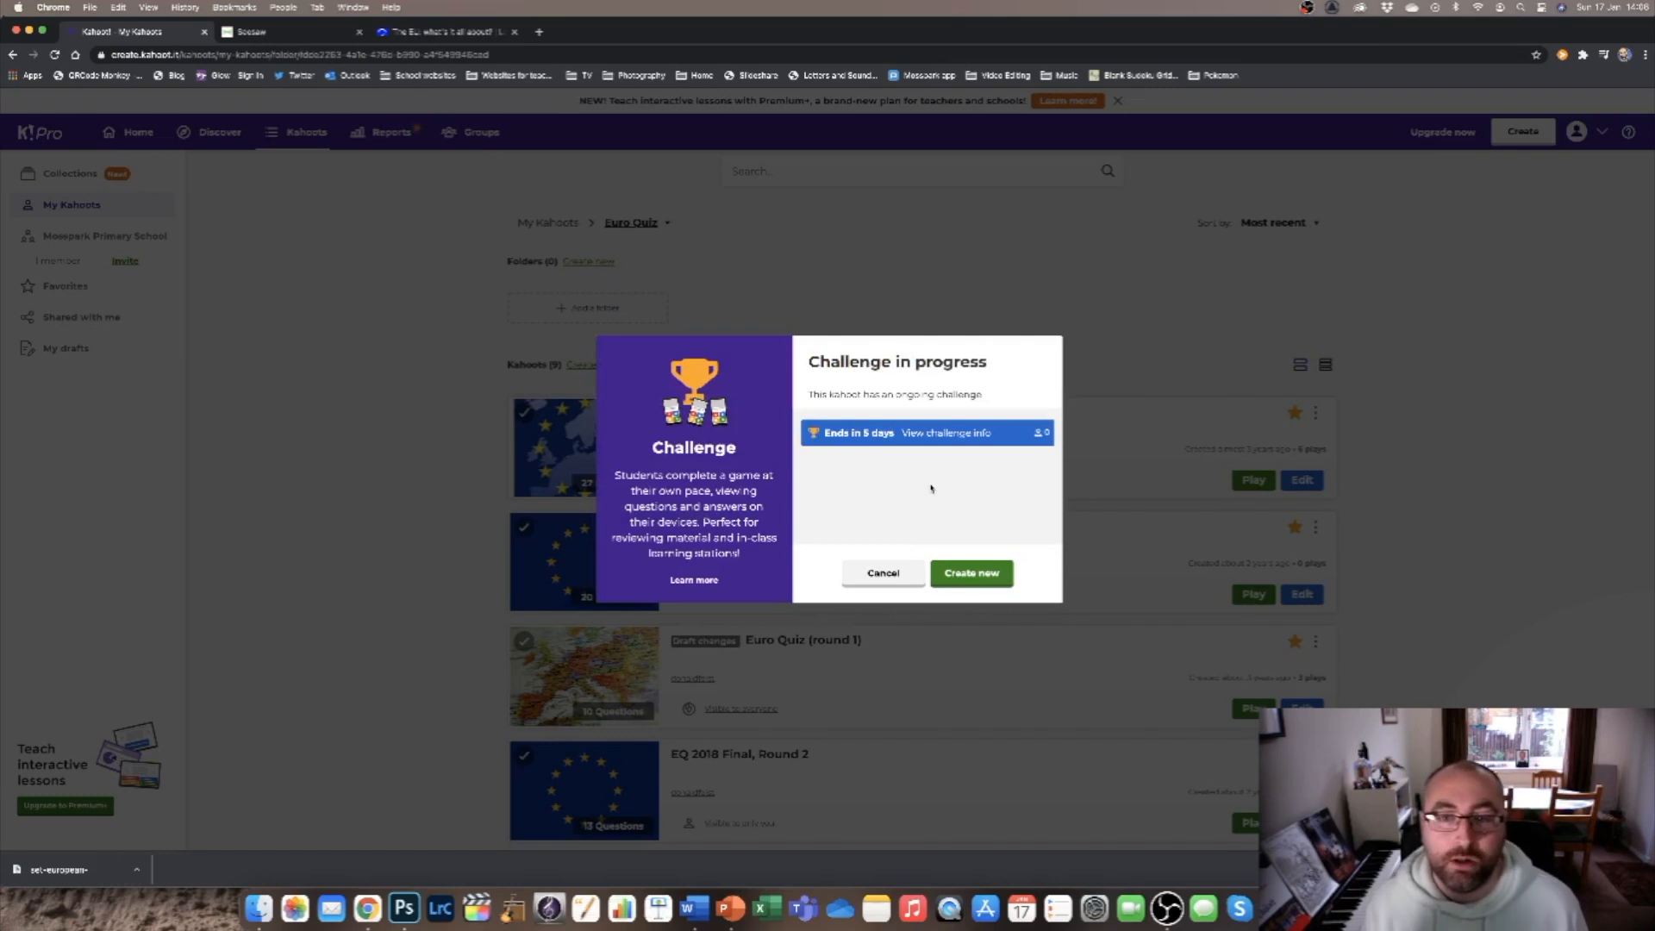
click(971, 573)
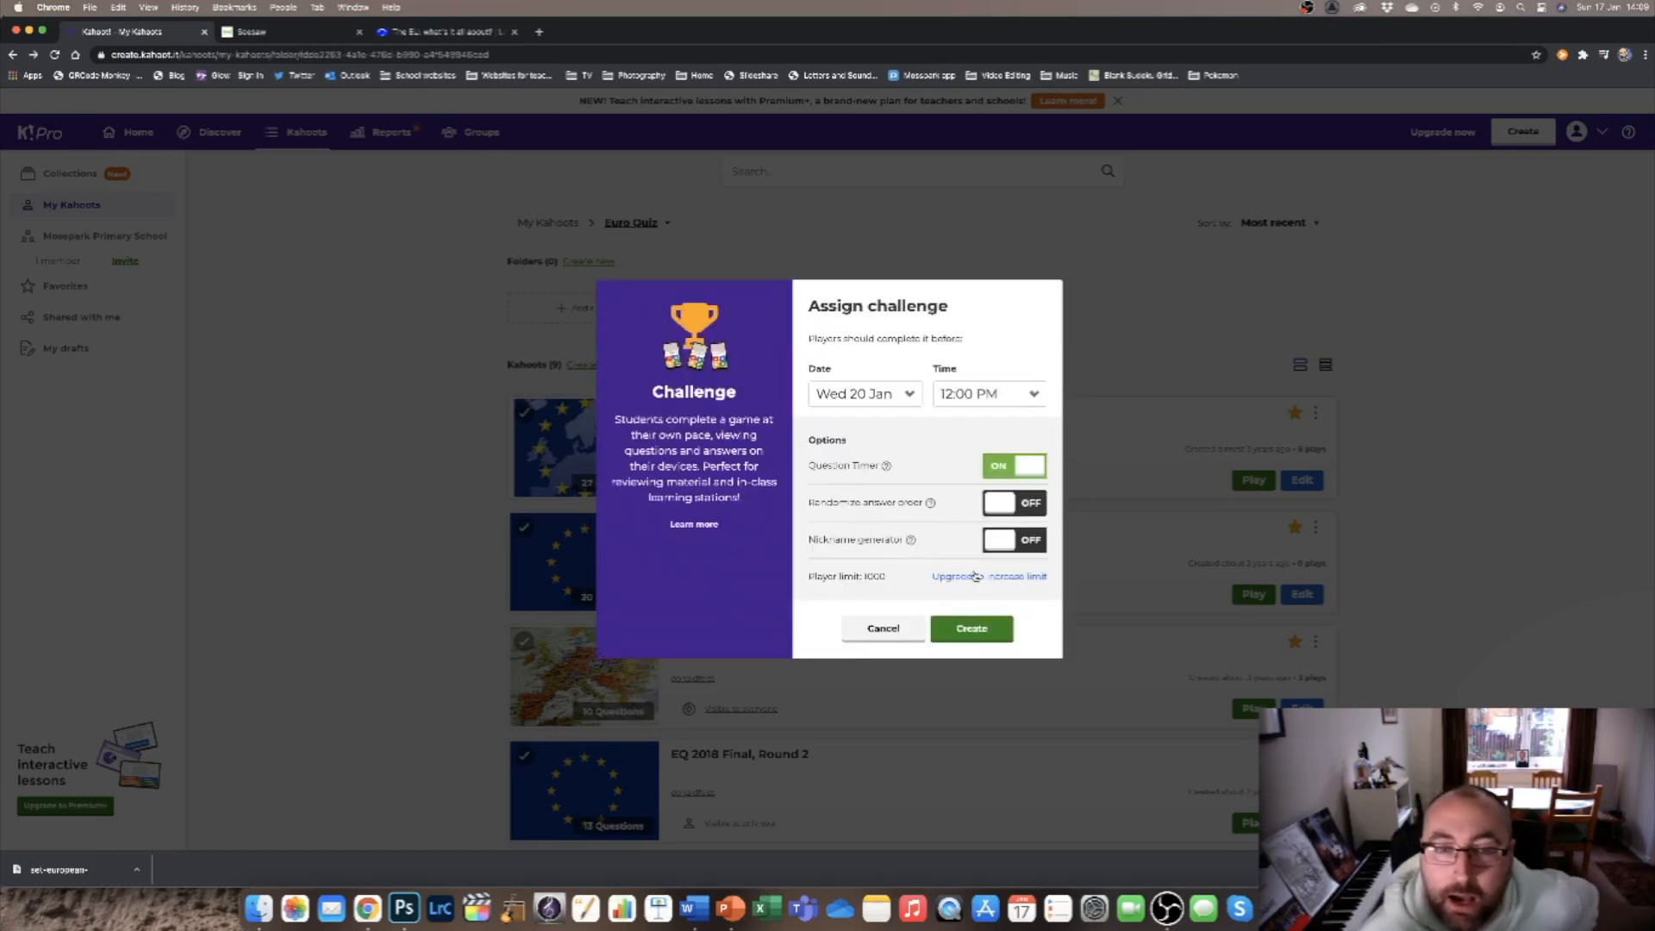
Set the challenge deadline to Fri 22 Jan at 5:00 PM, turn on randomized answer order and create the challenge.
click(854, 392)
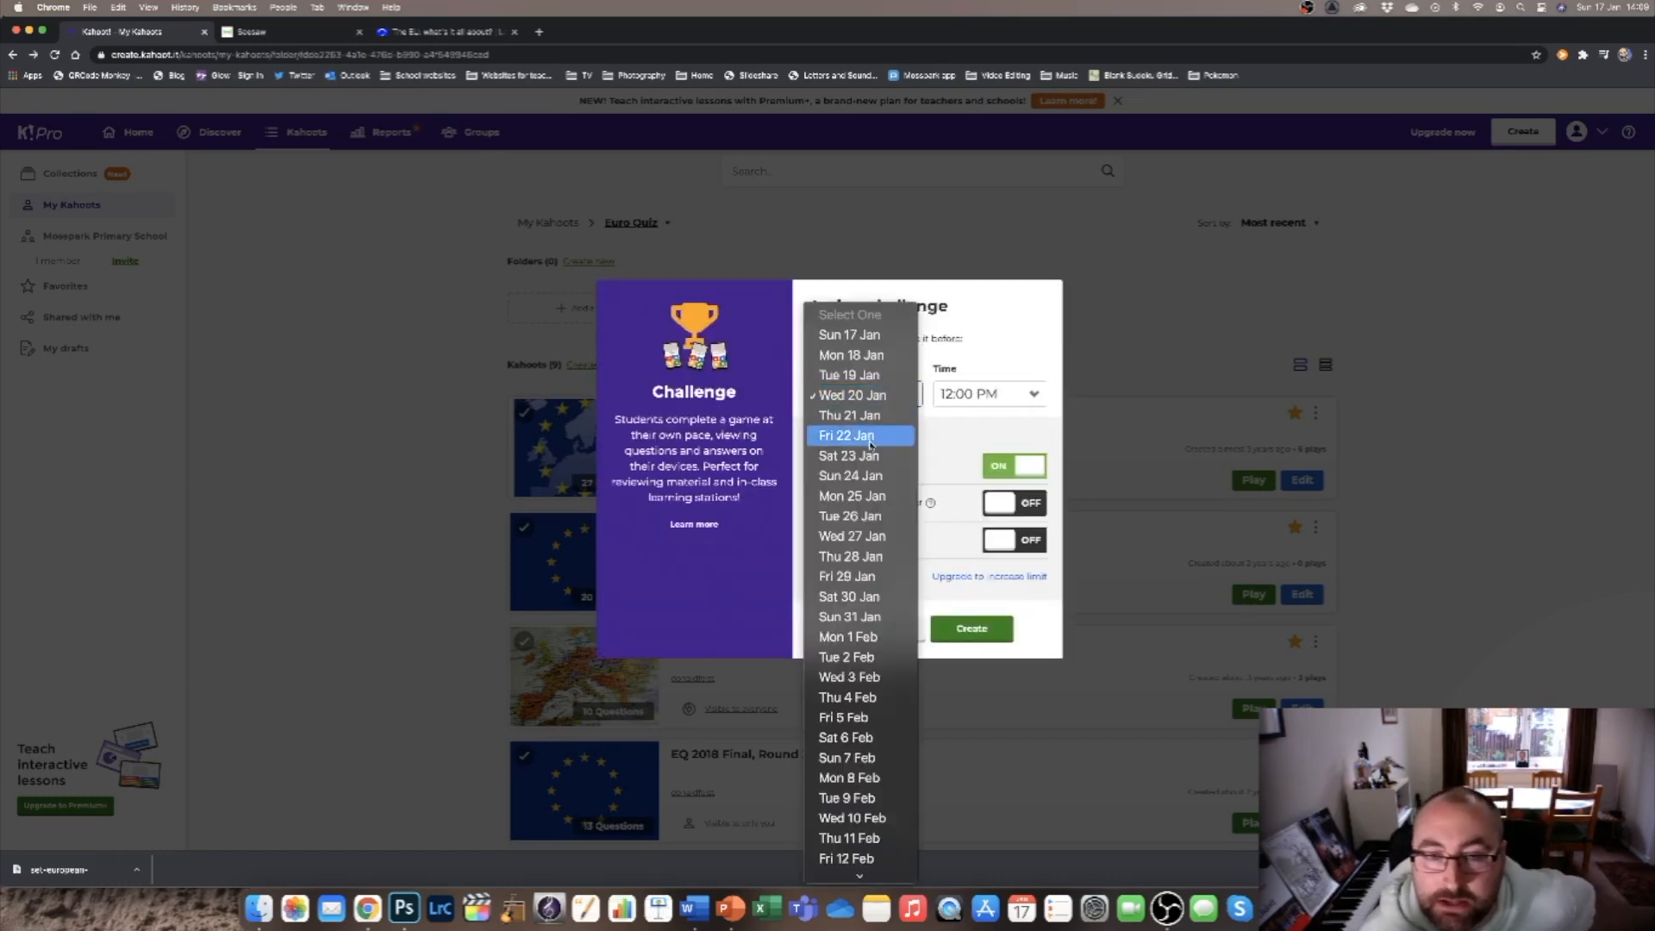
click(987, 403)
click(986, 404)
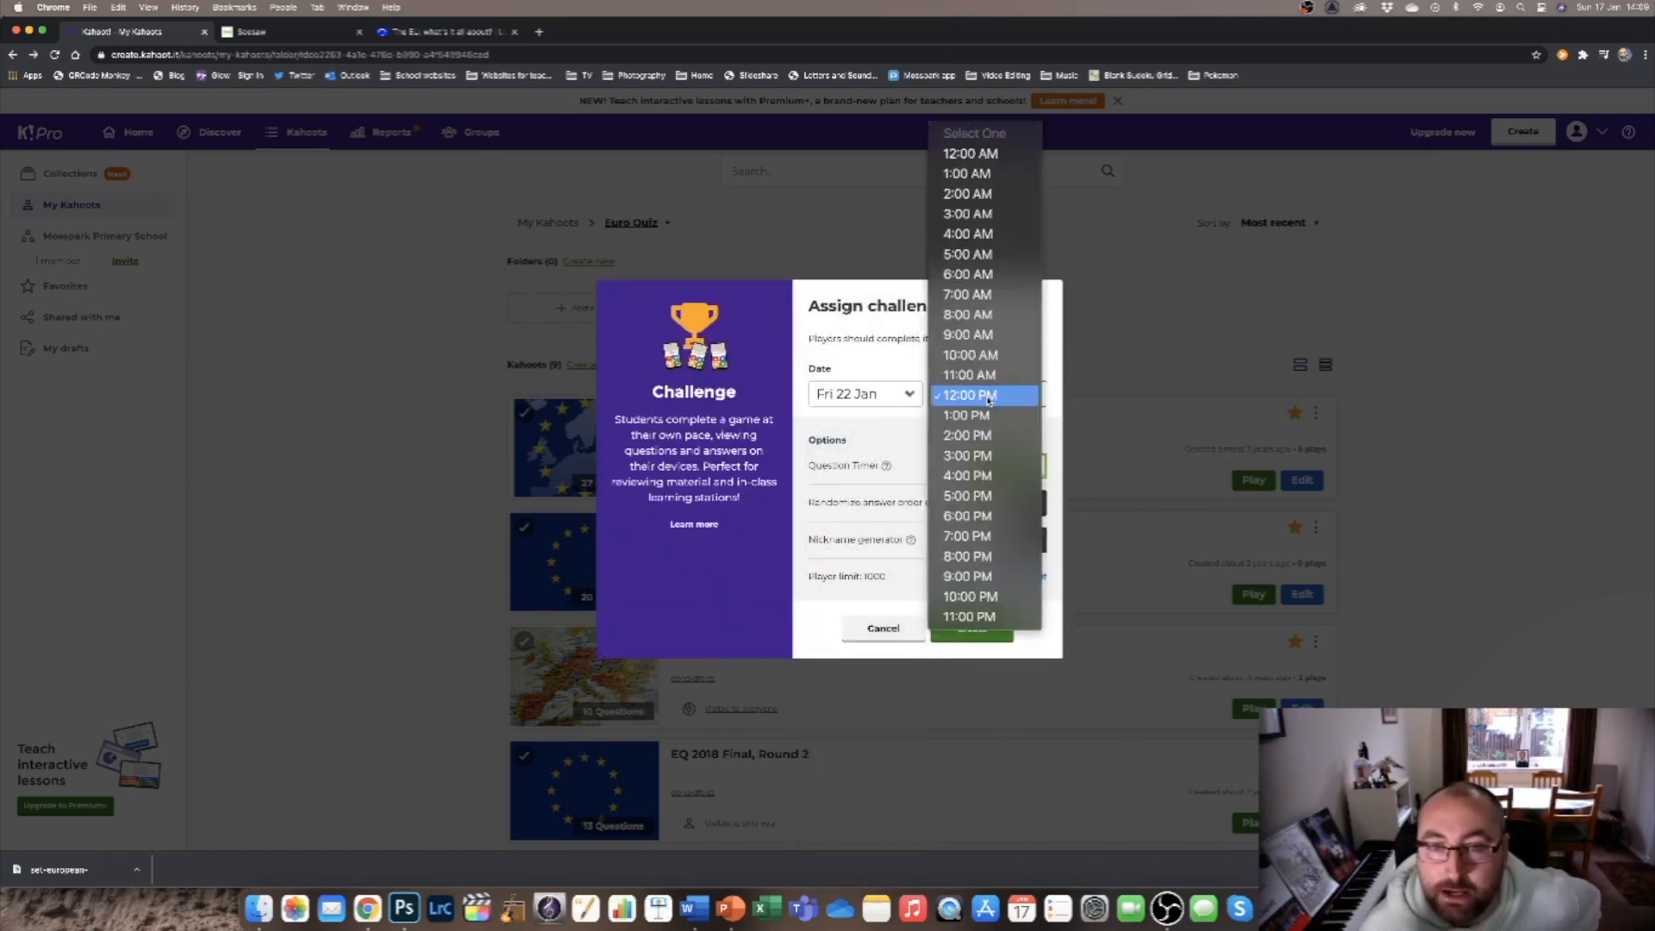
click(984, 503)
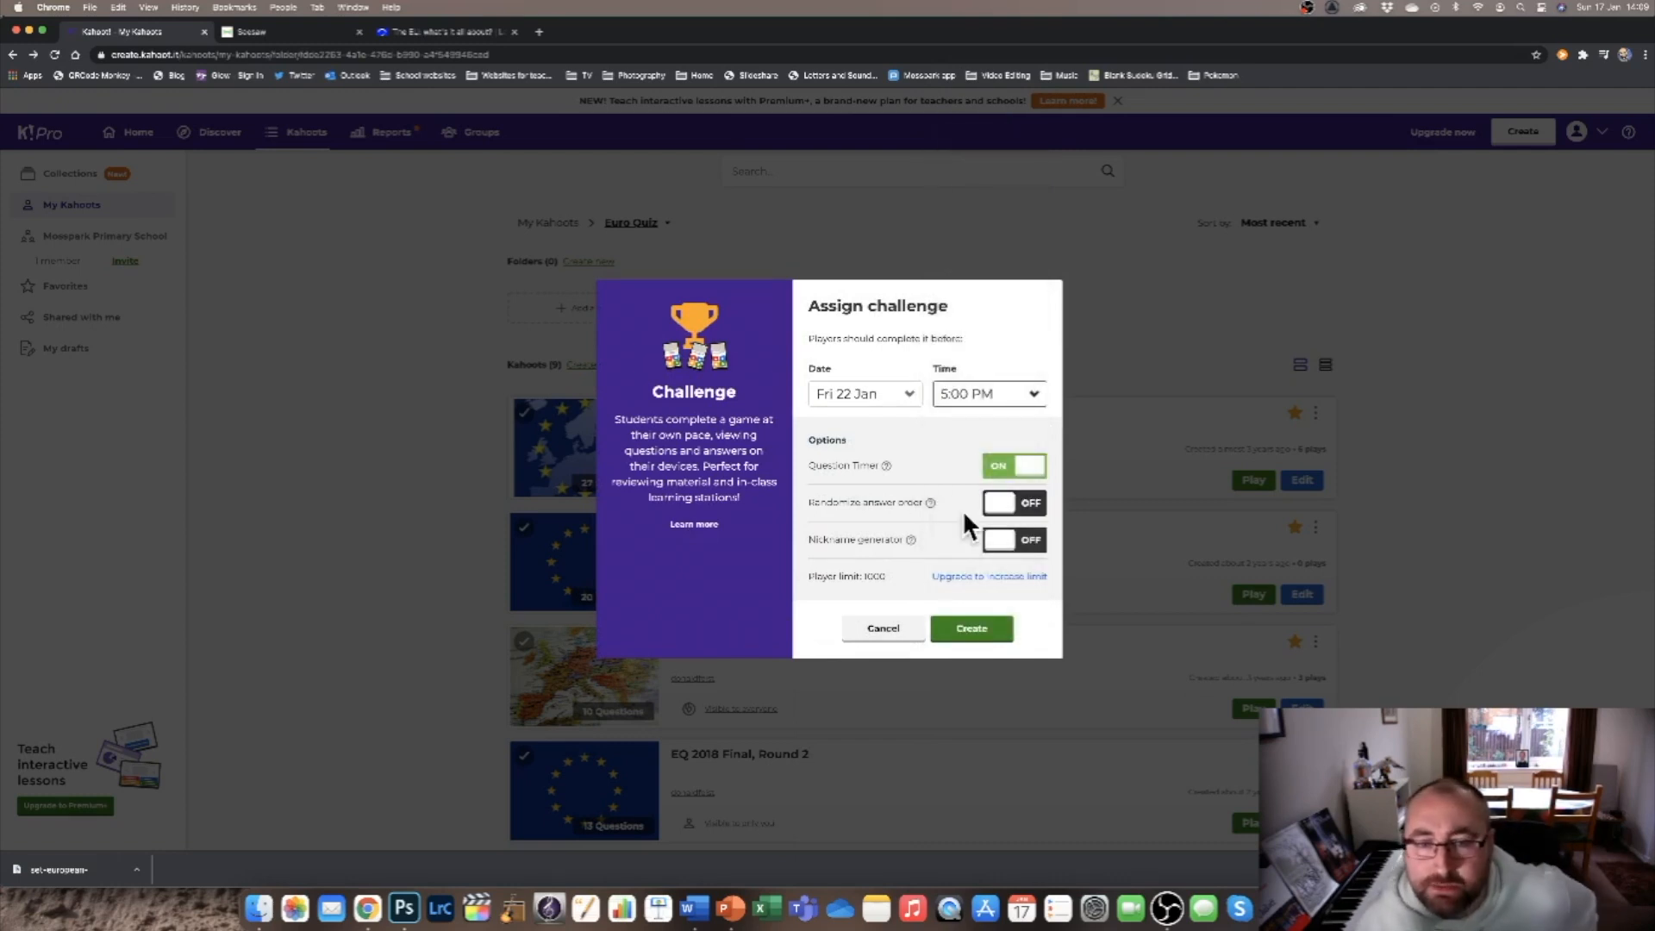
click(1003, 506)
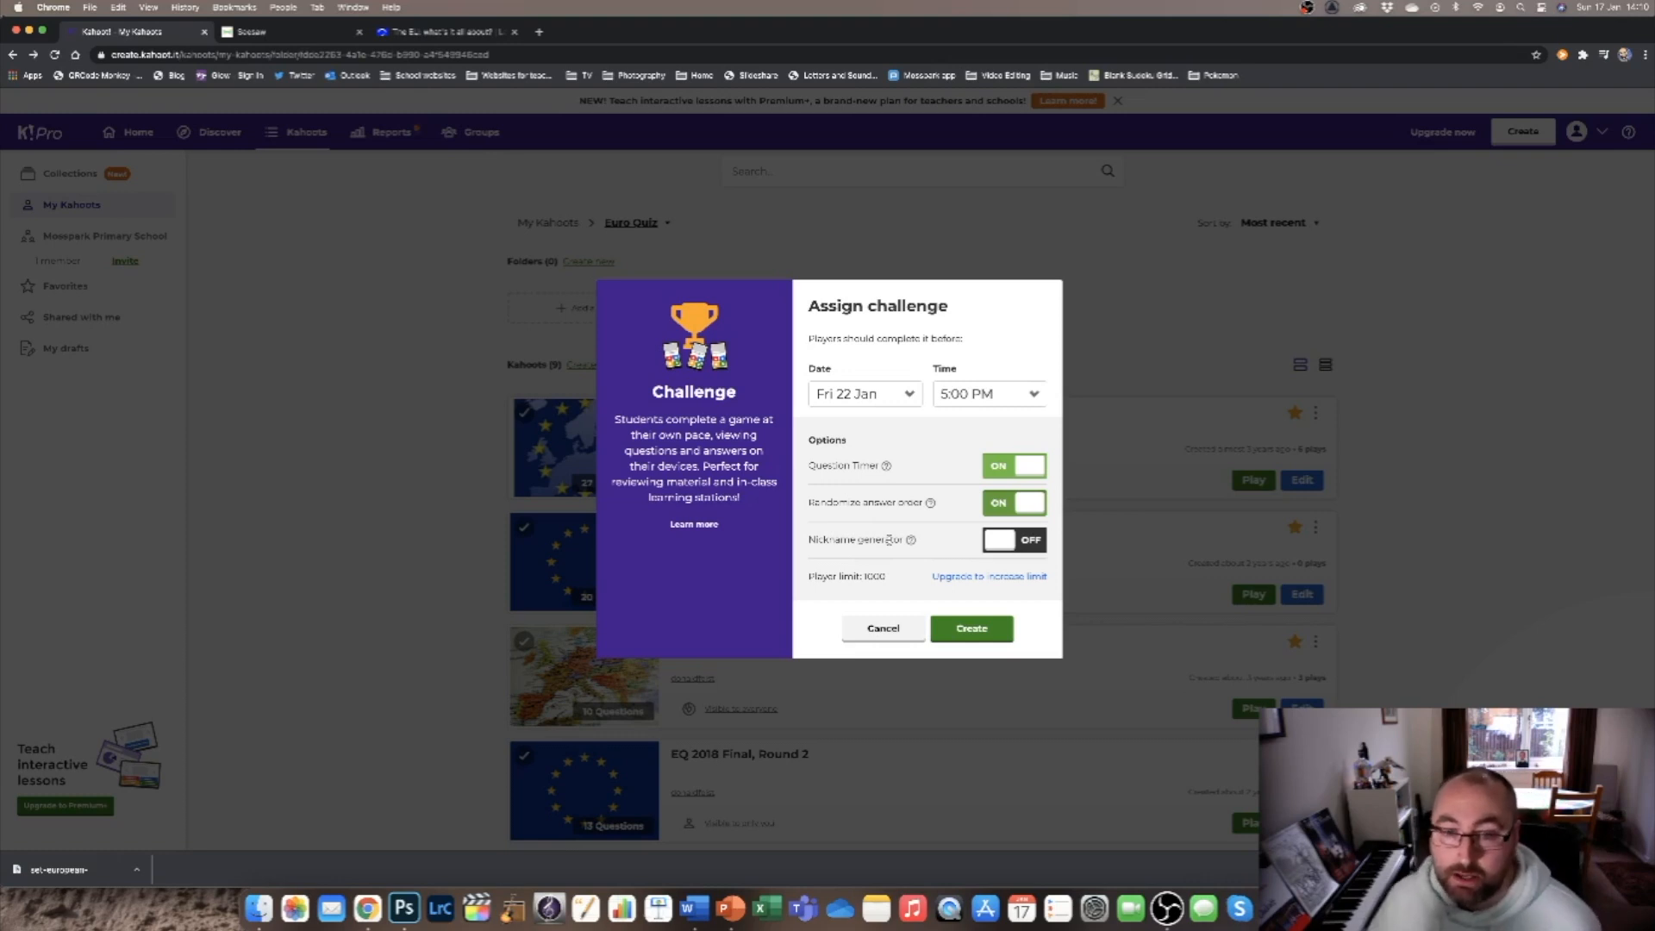
click(994, 631)
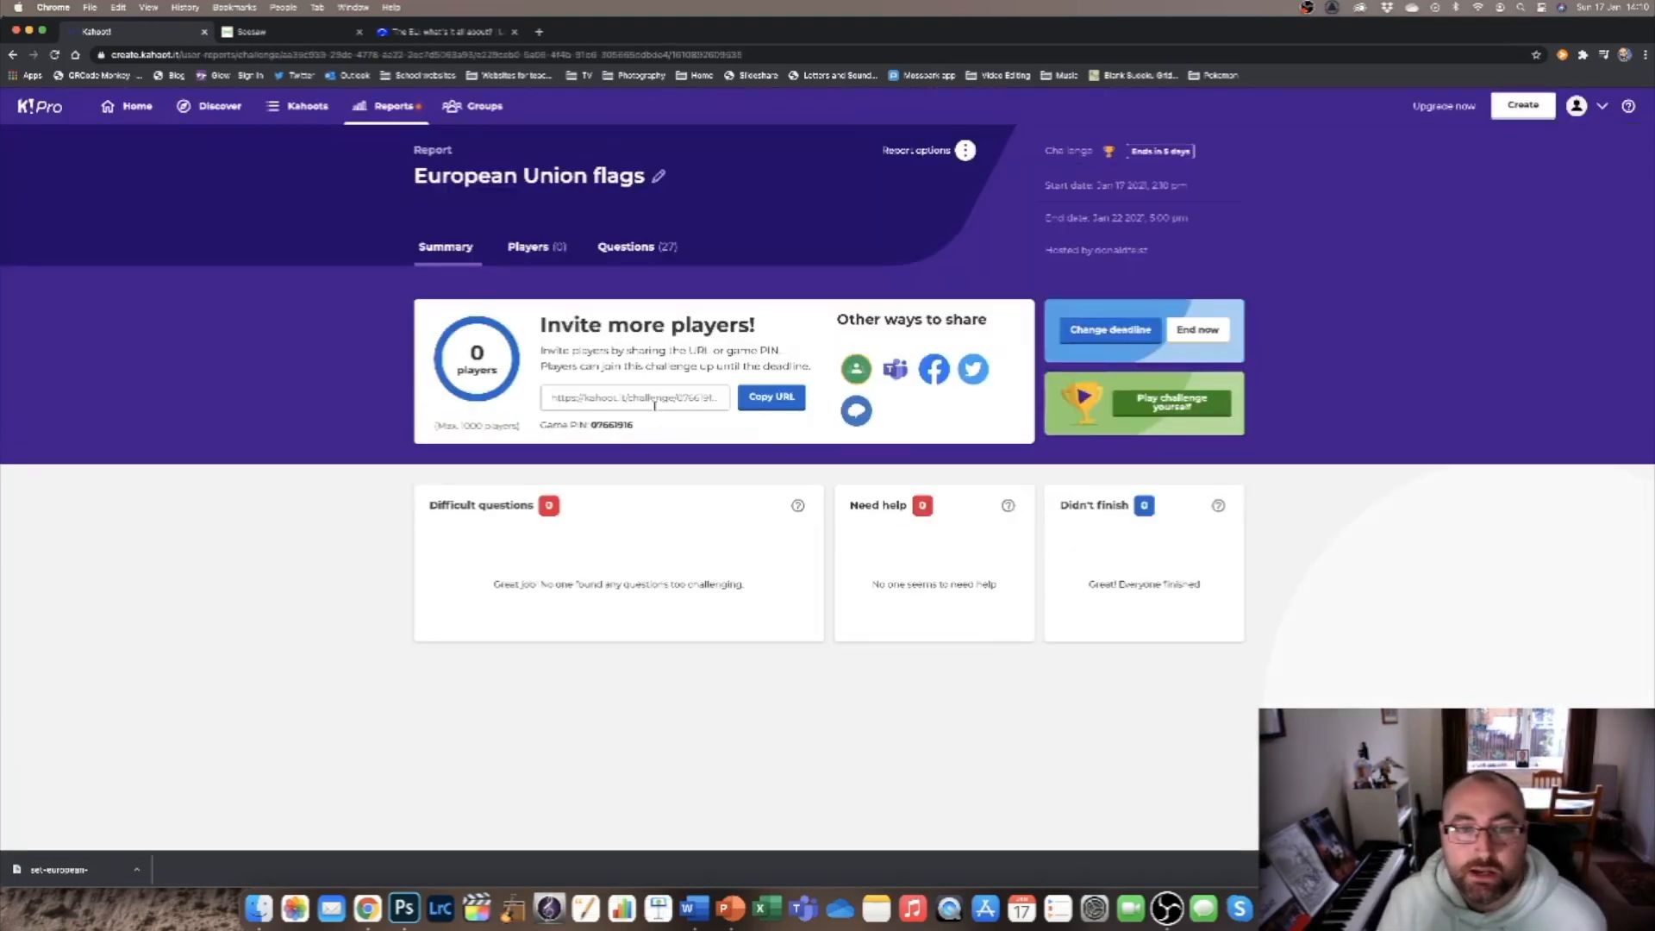
Copy the challenge URL and paste it below instruction 3 in the Seesaw activity's student instructions.
click(776, 398)
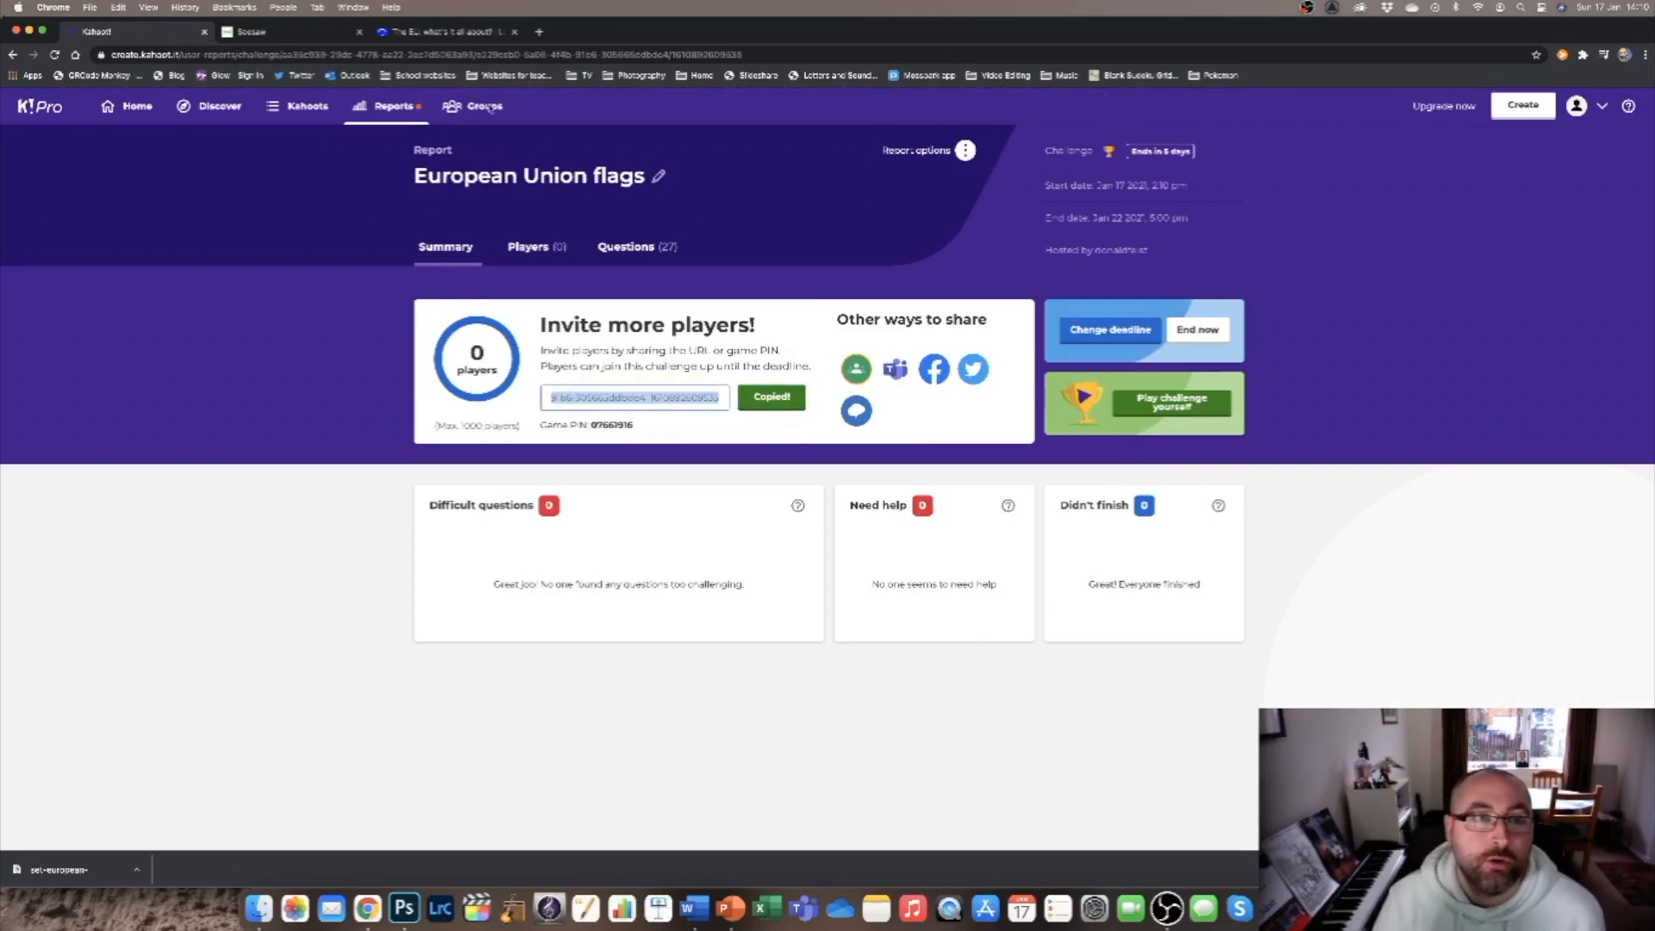
click(284, 31)
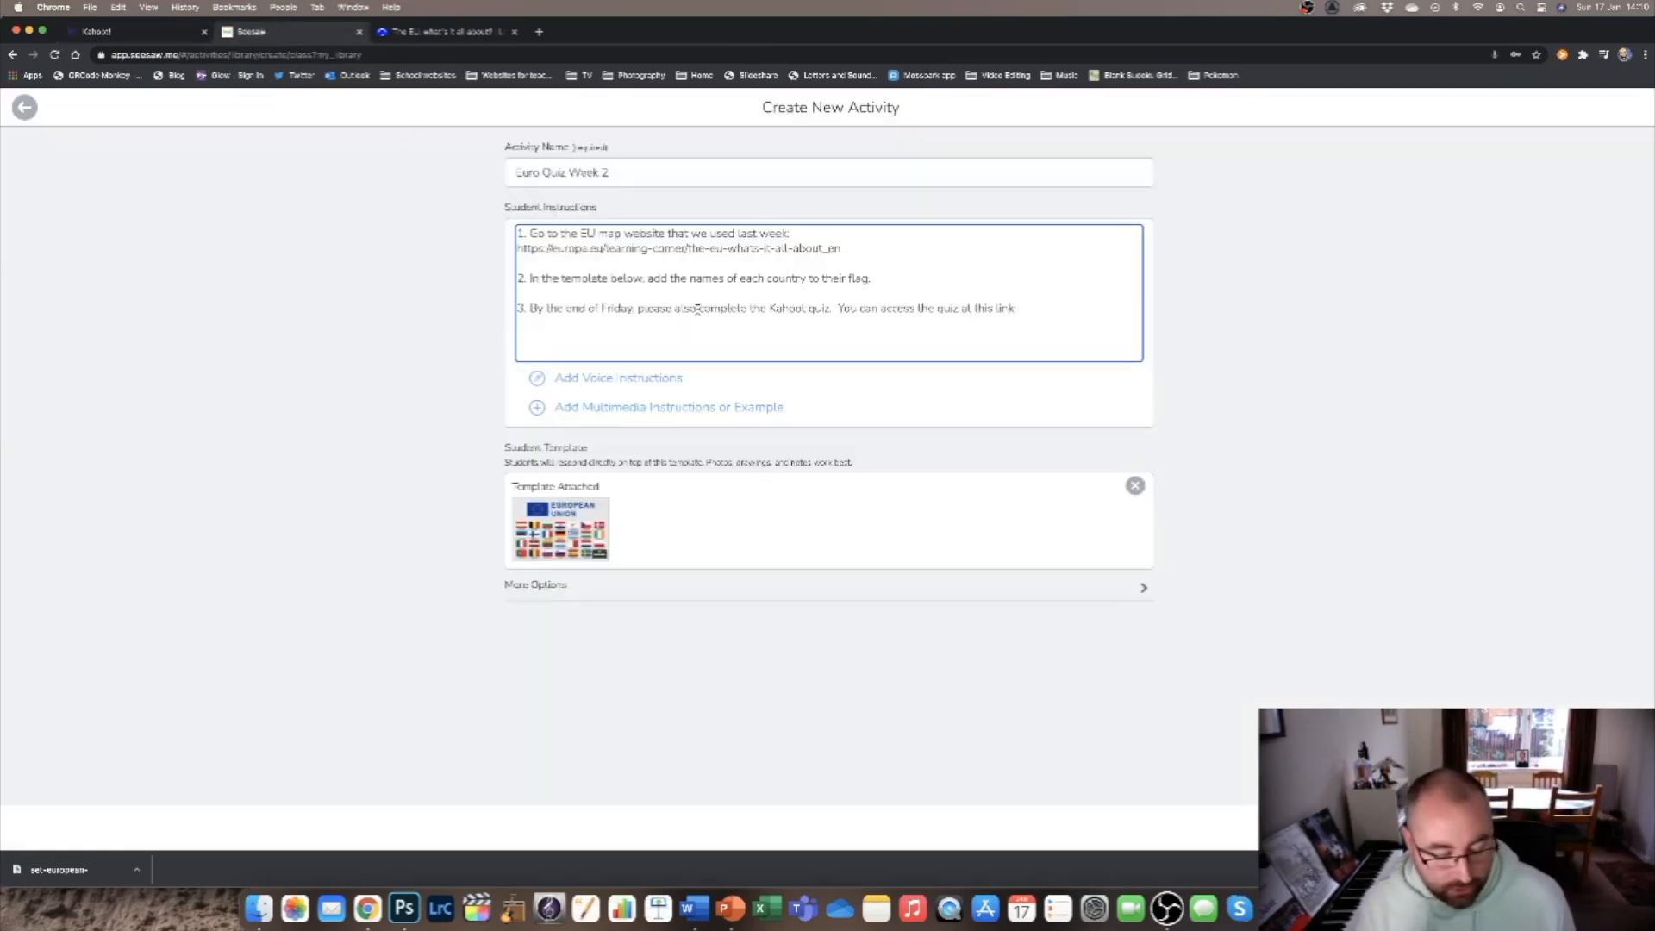
key(super+v)
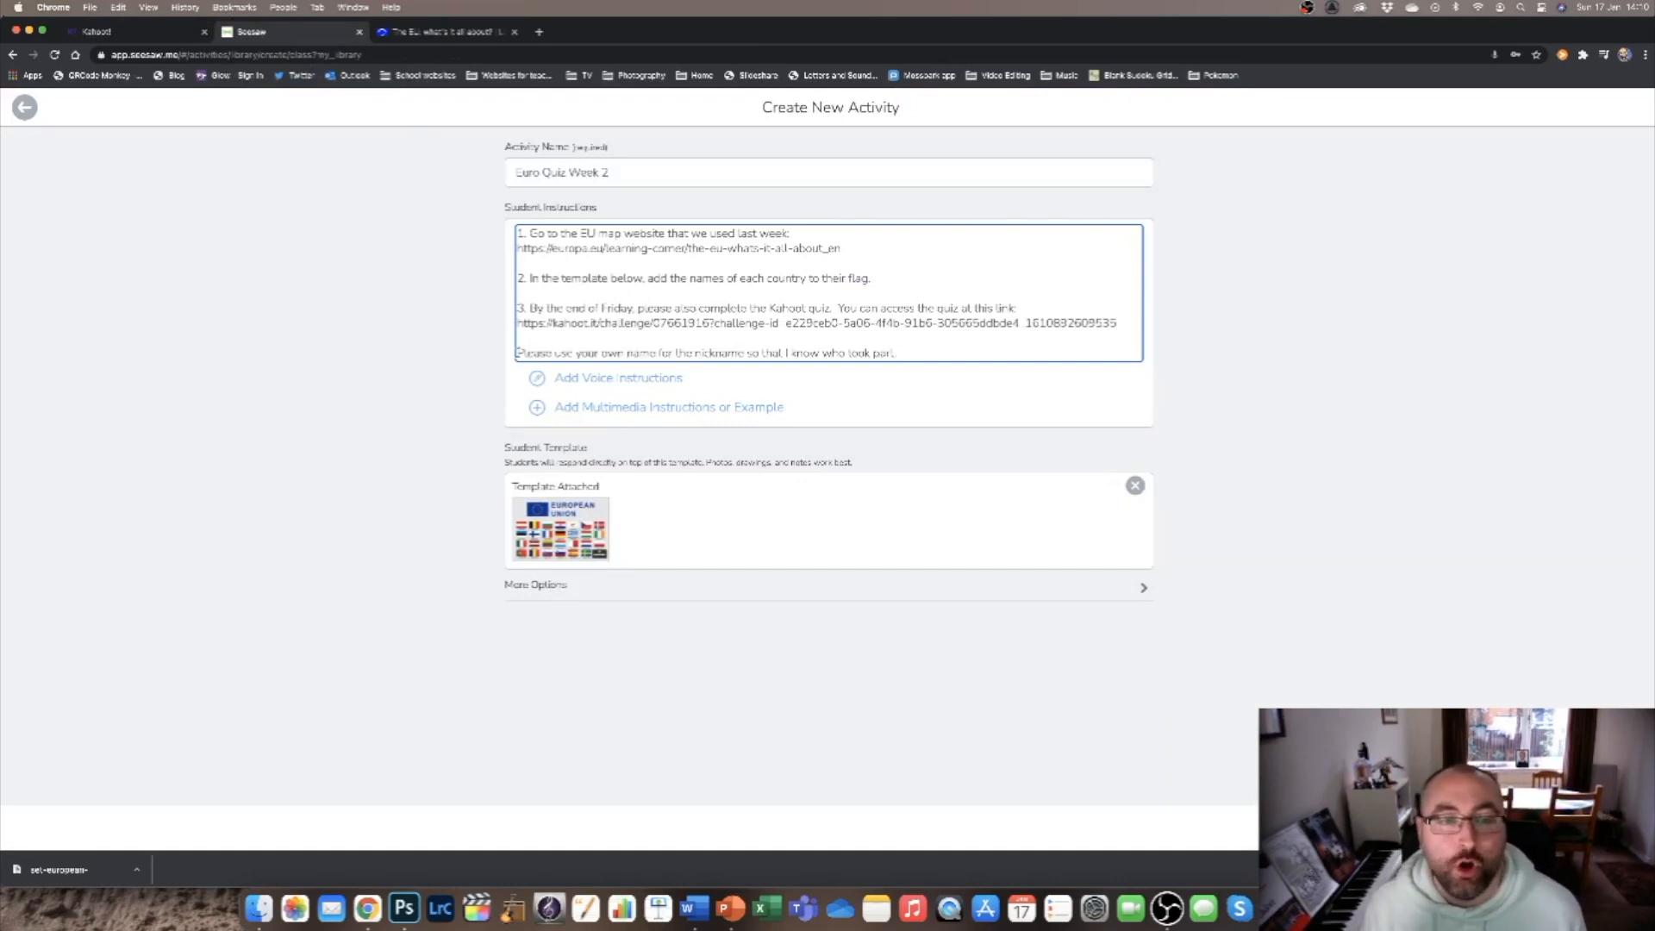
Add the note "*Please use your own name for the nickname so that I know who took part.*" beneath the quiz link.
click(1604, 828)
click(518, 352)
text(*)
click(923, 352)
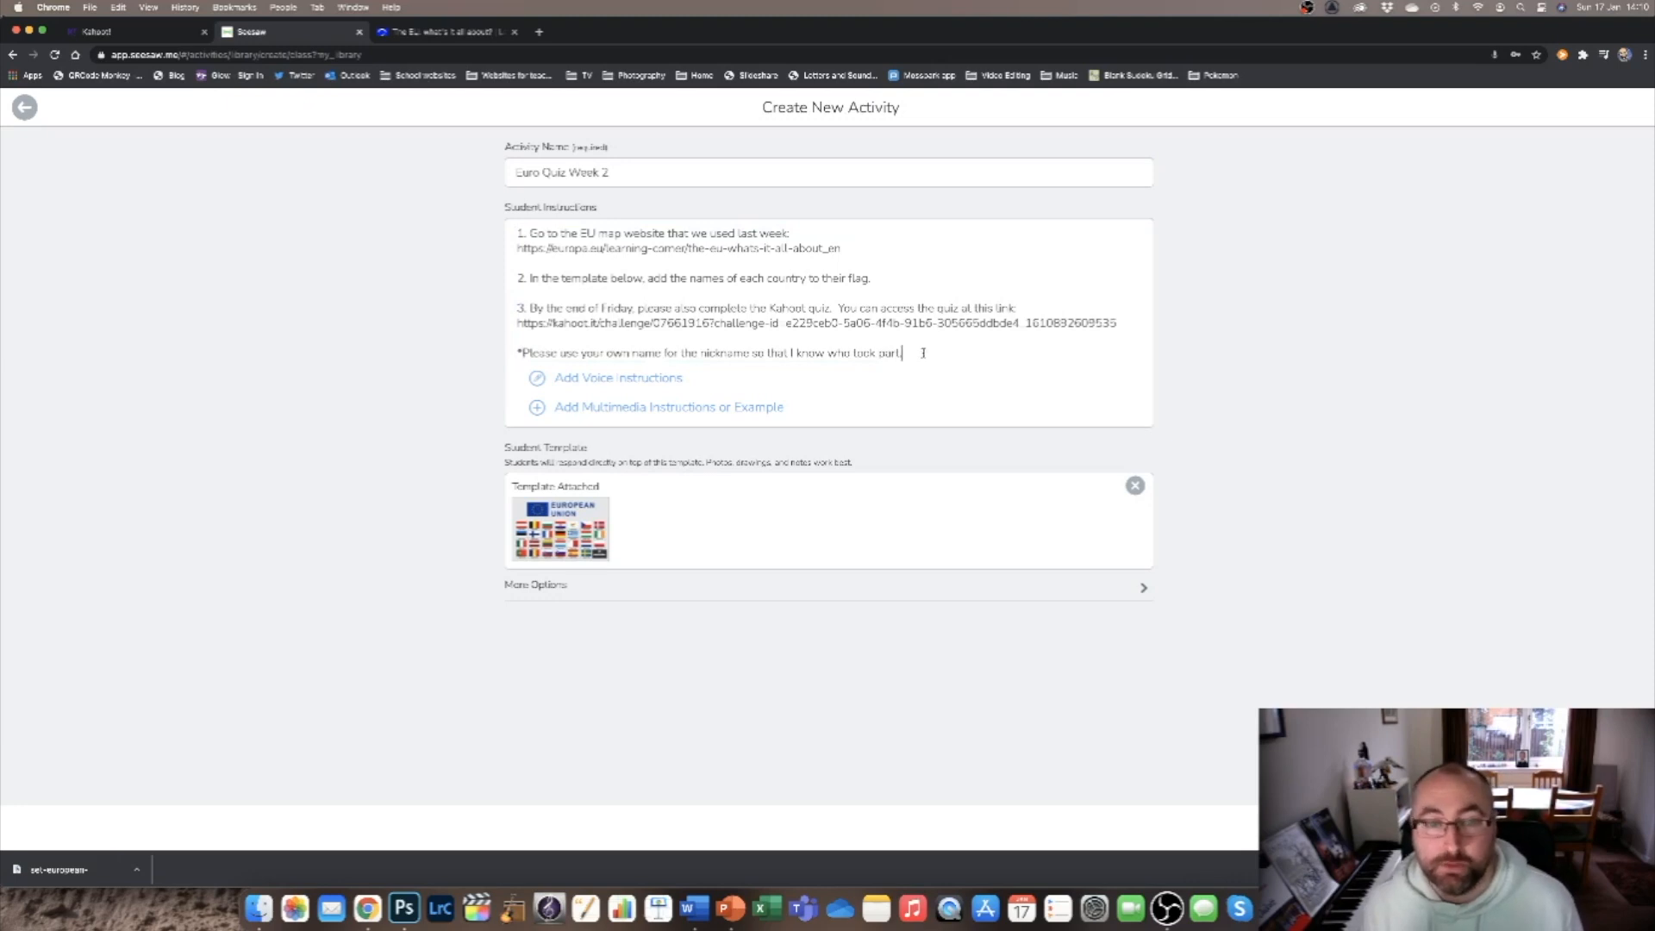
text(*)
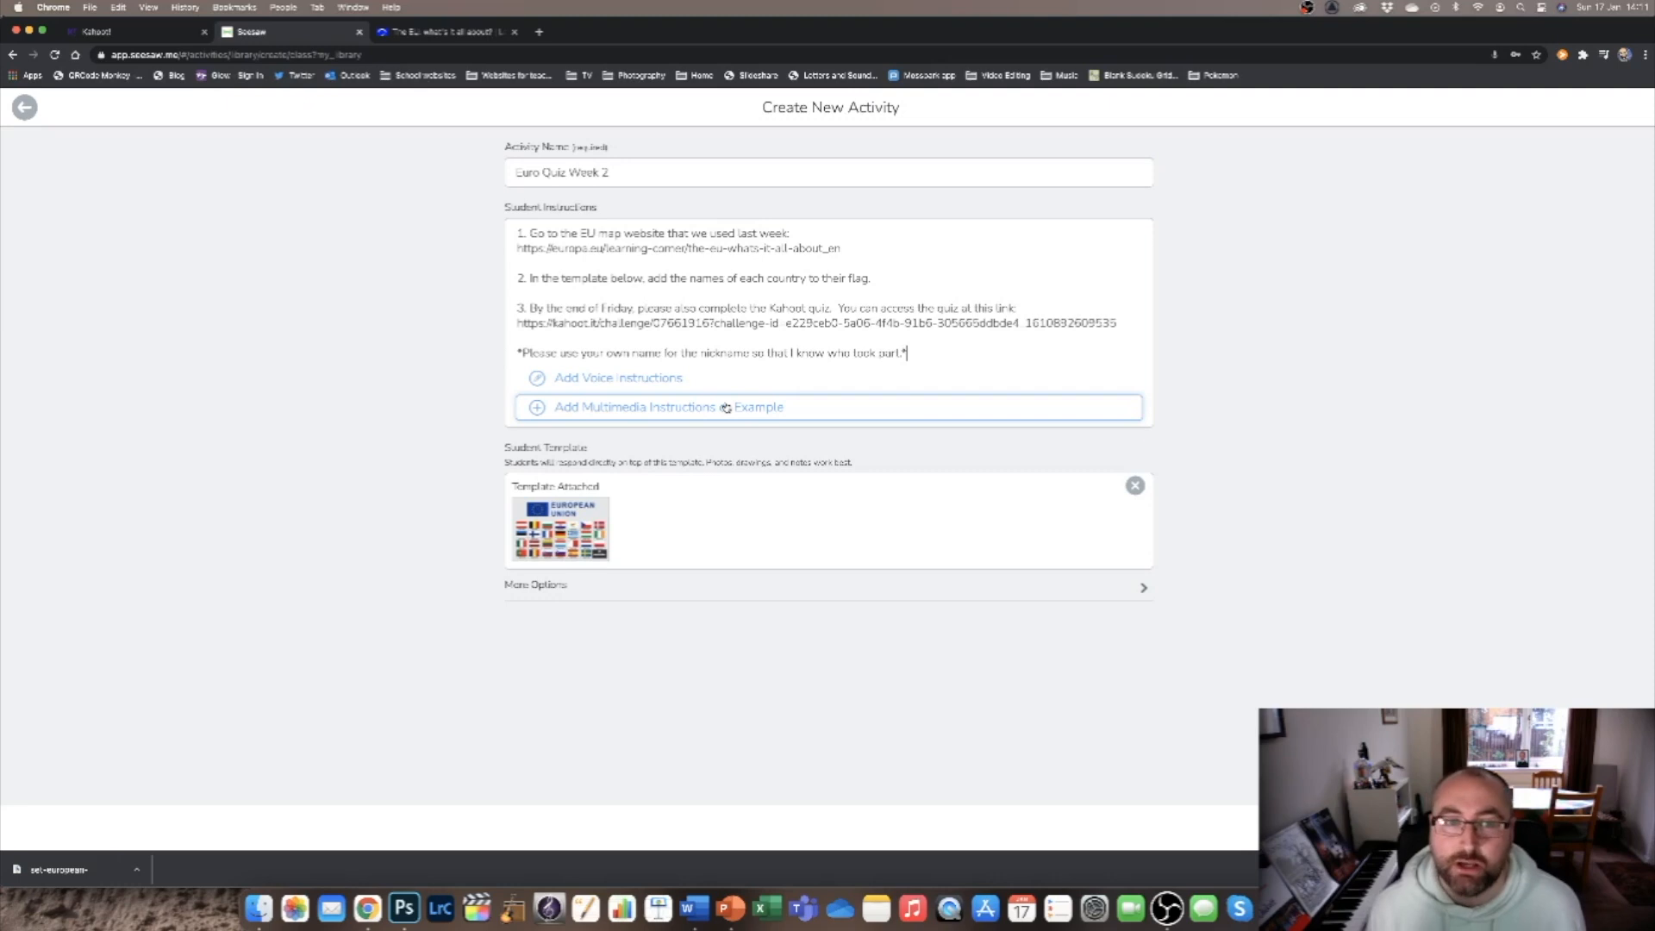
click(677, 412)
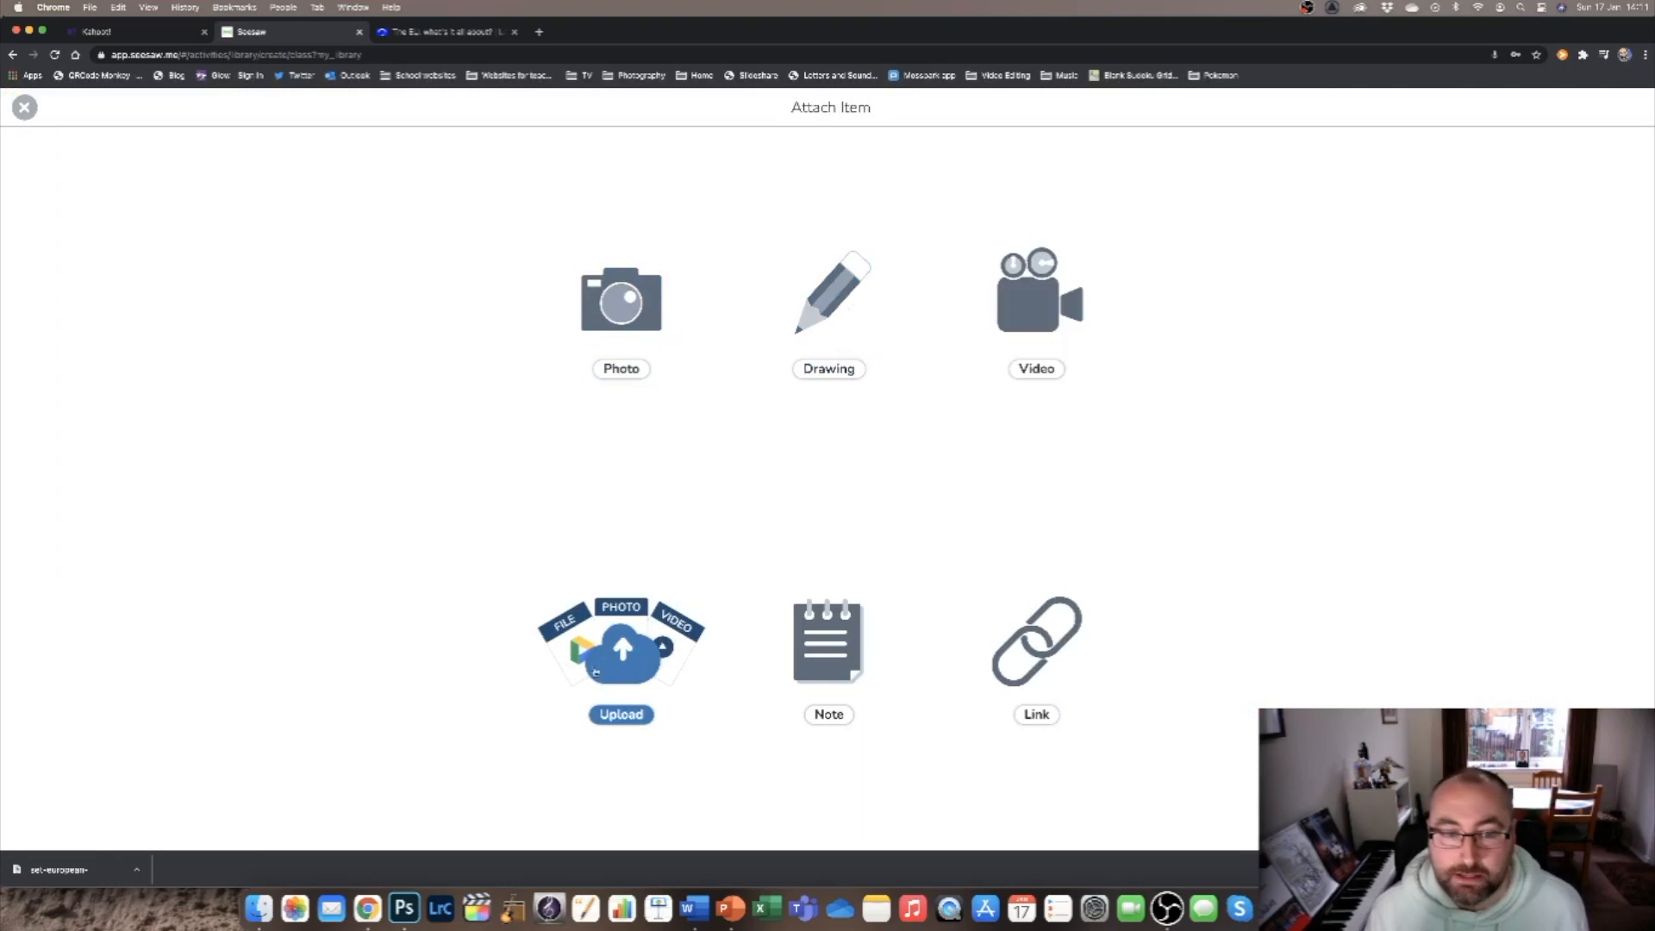
click(828, 294)
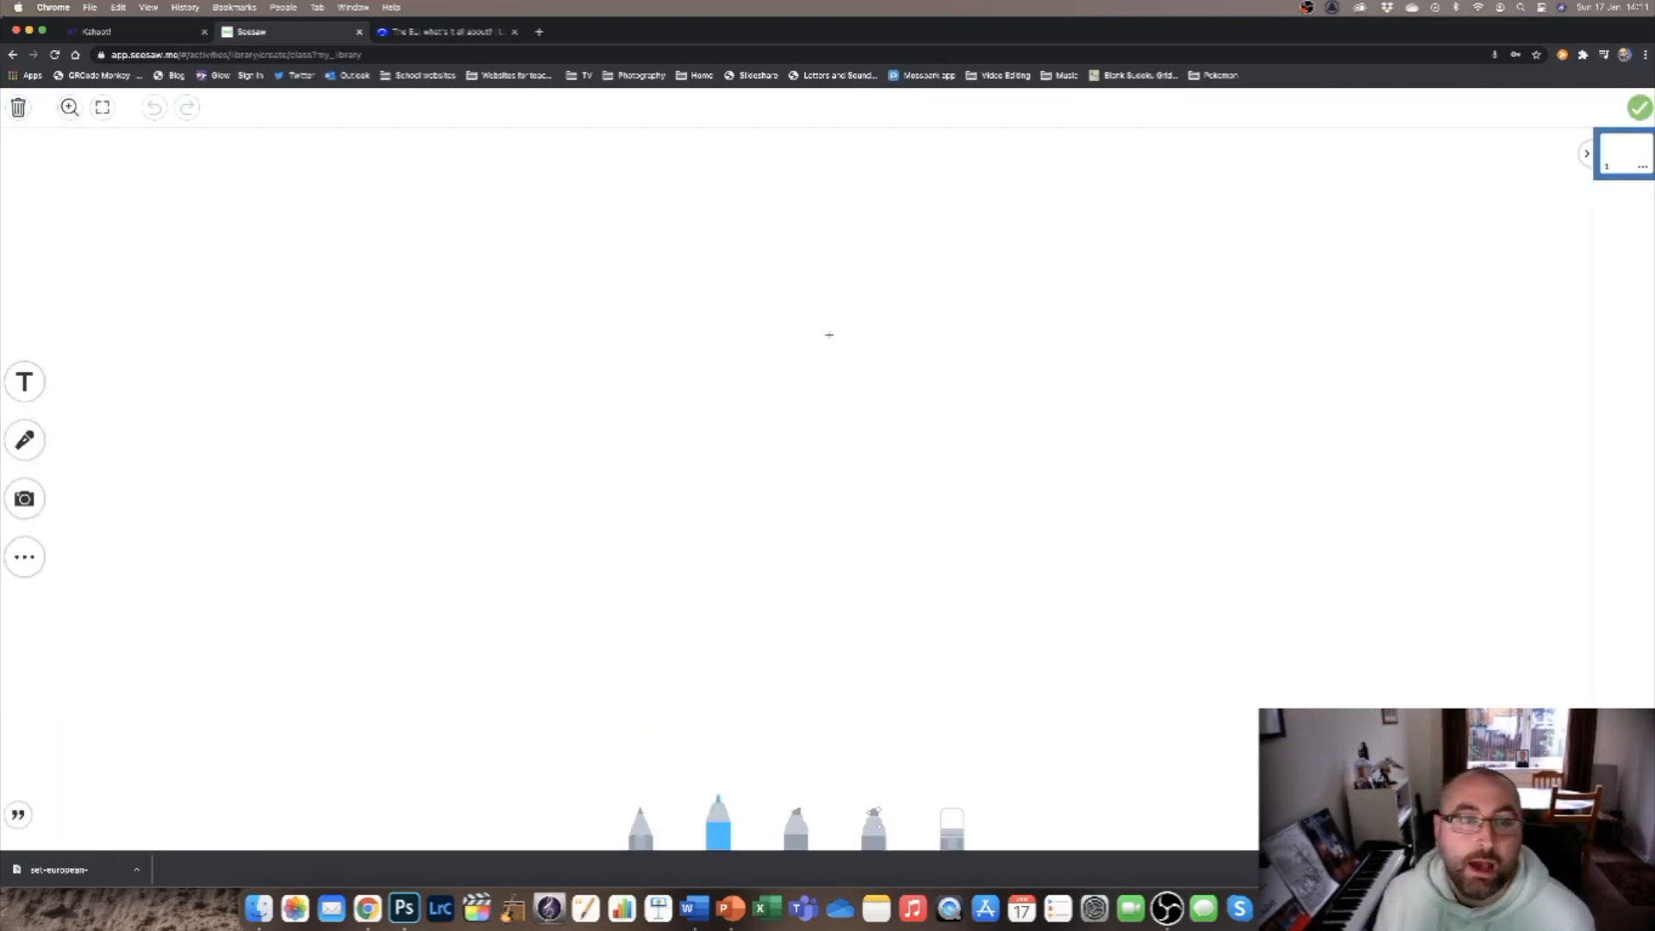
click(24, 499)
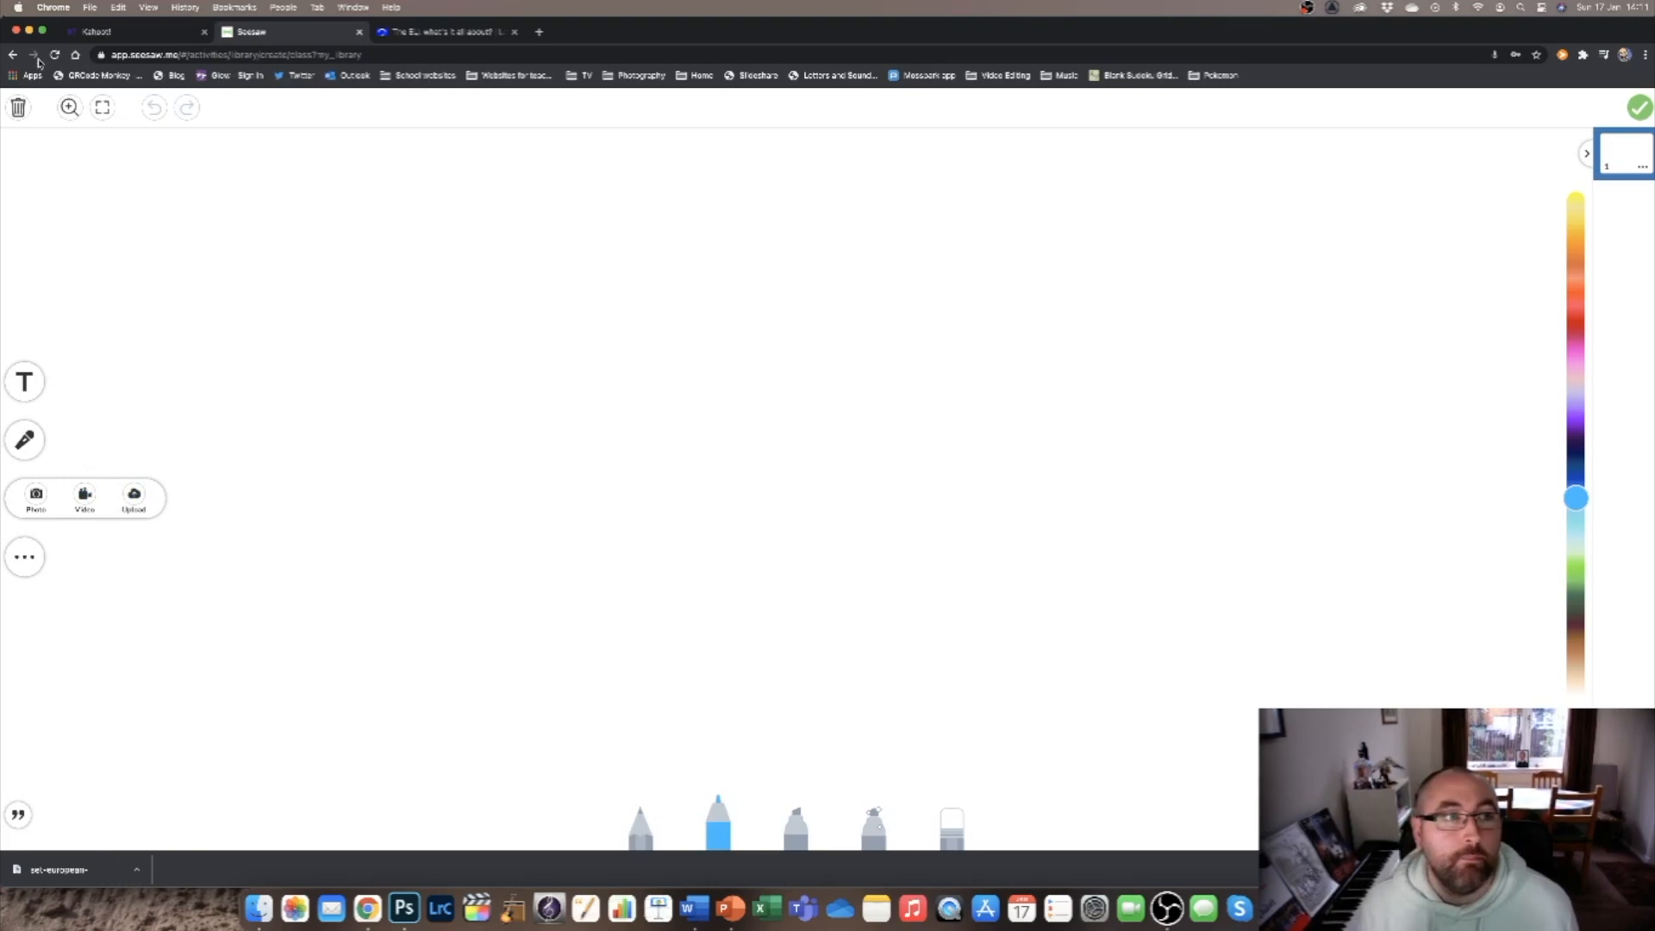
click(18, 107)
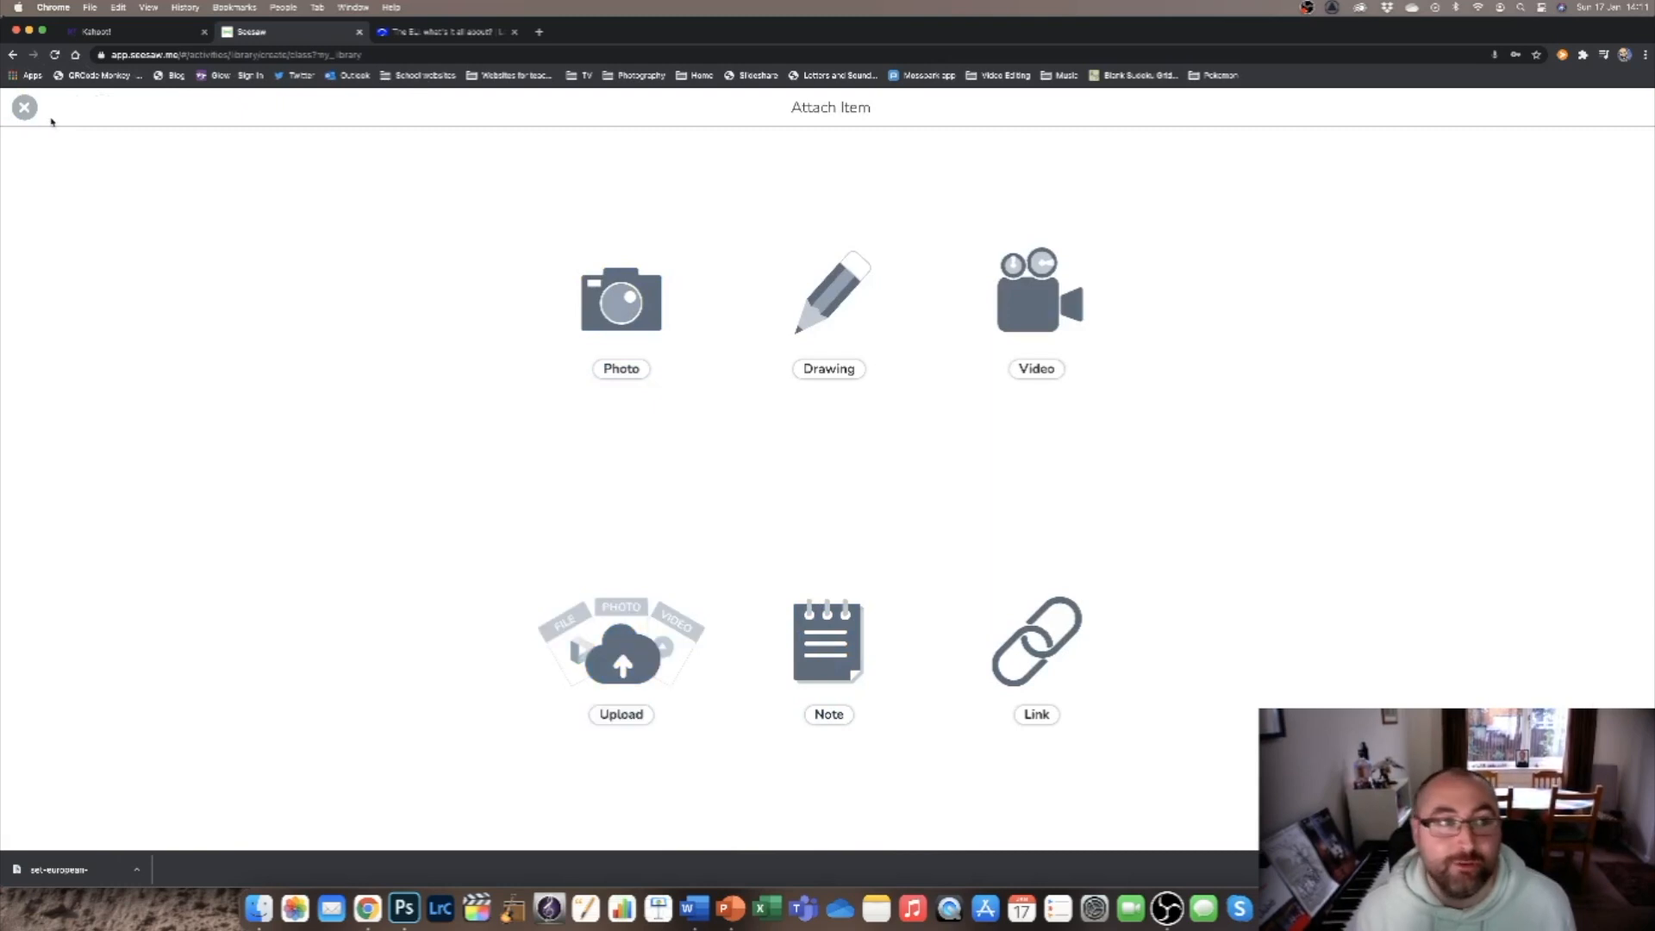
click(24, 108)
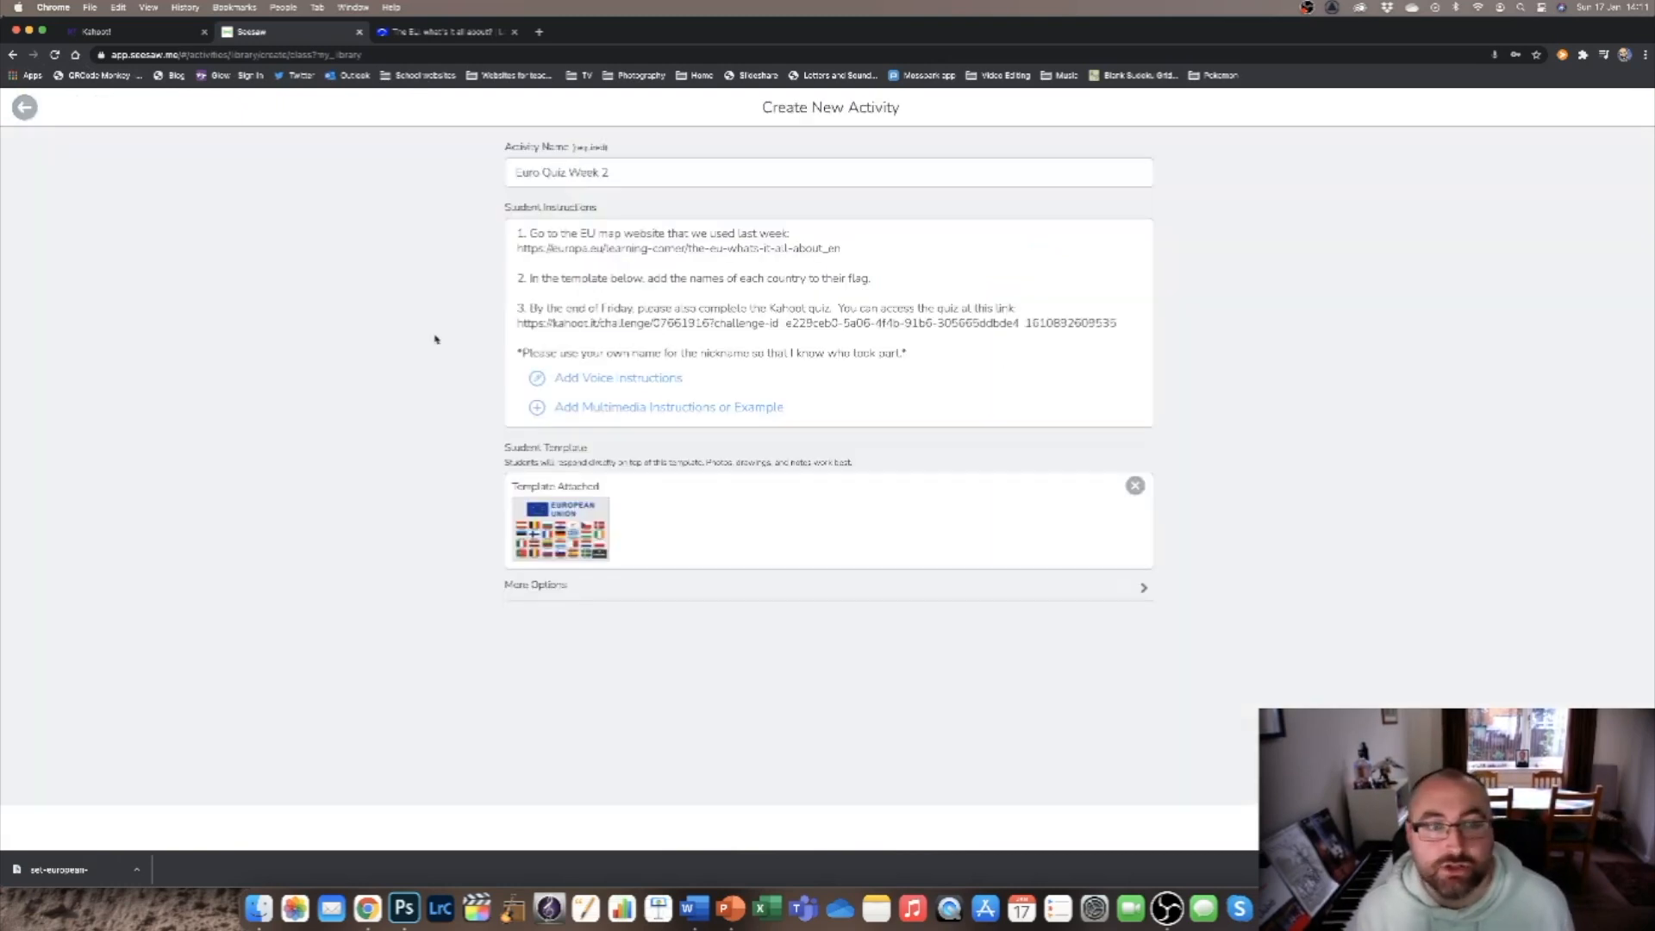
Record voice instructions of about 47 seconds for the activity and stop the recording.
click(626, 384)
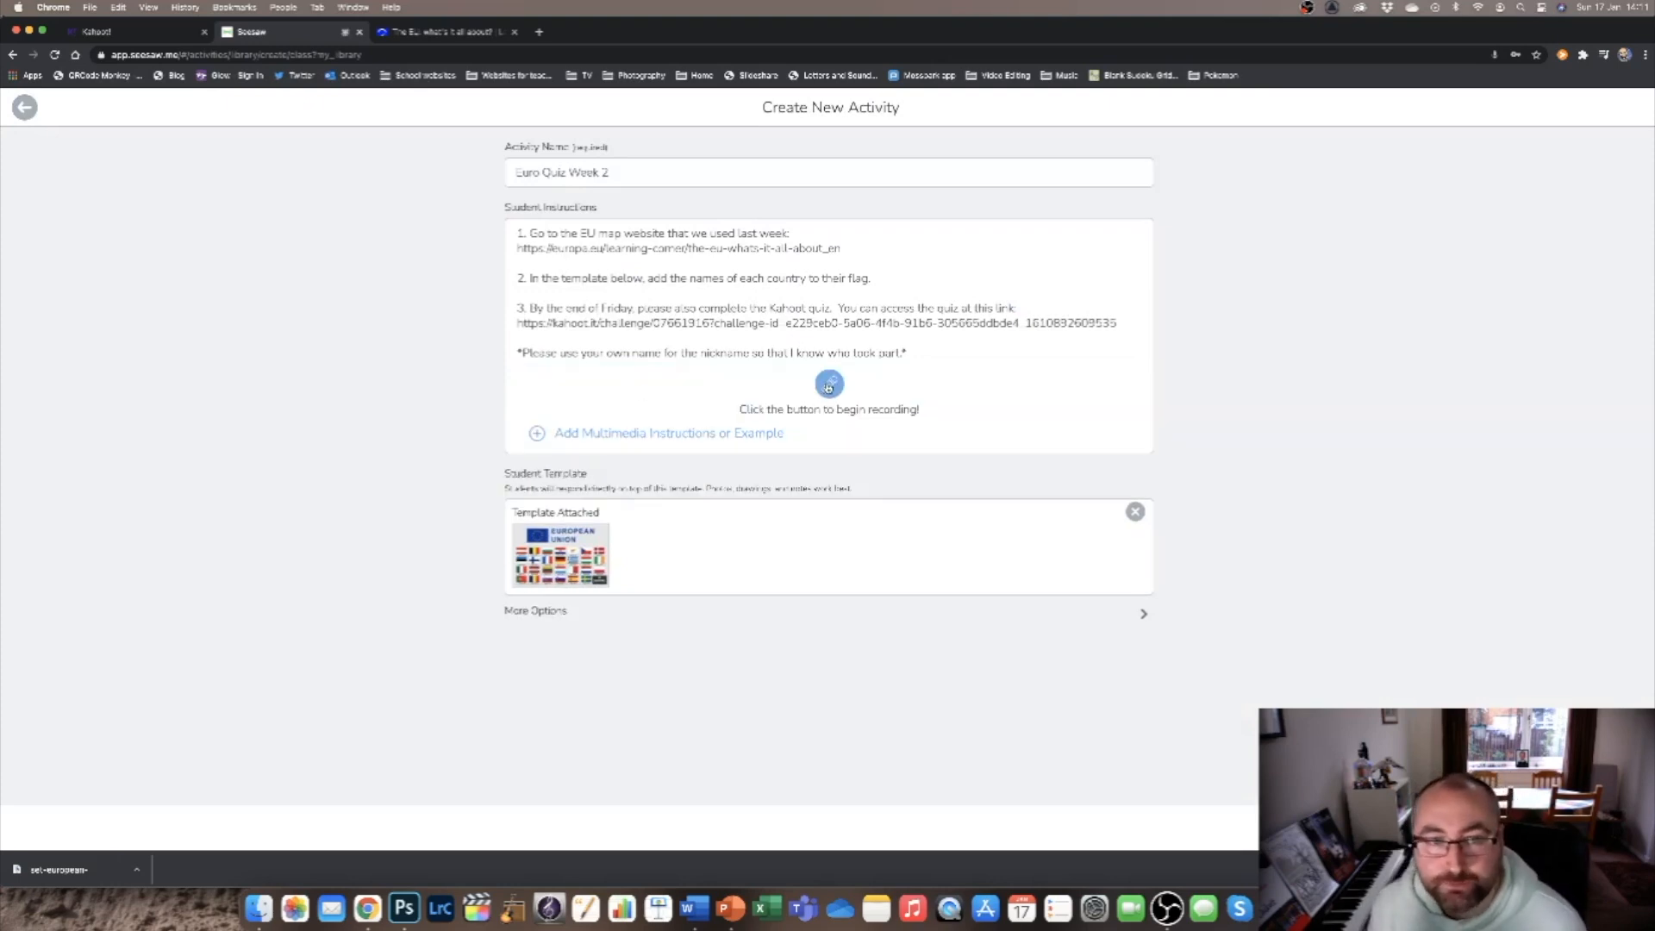
click(828, 386)
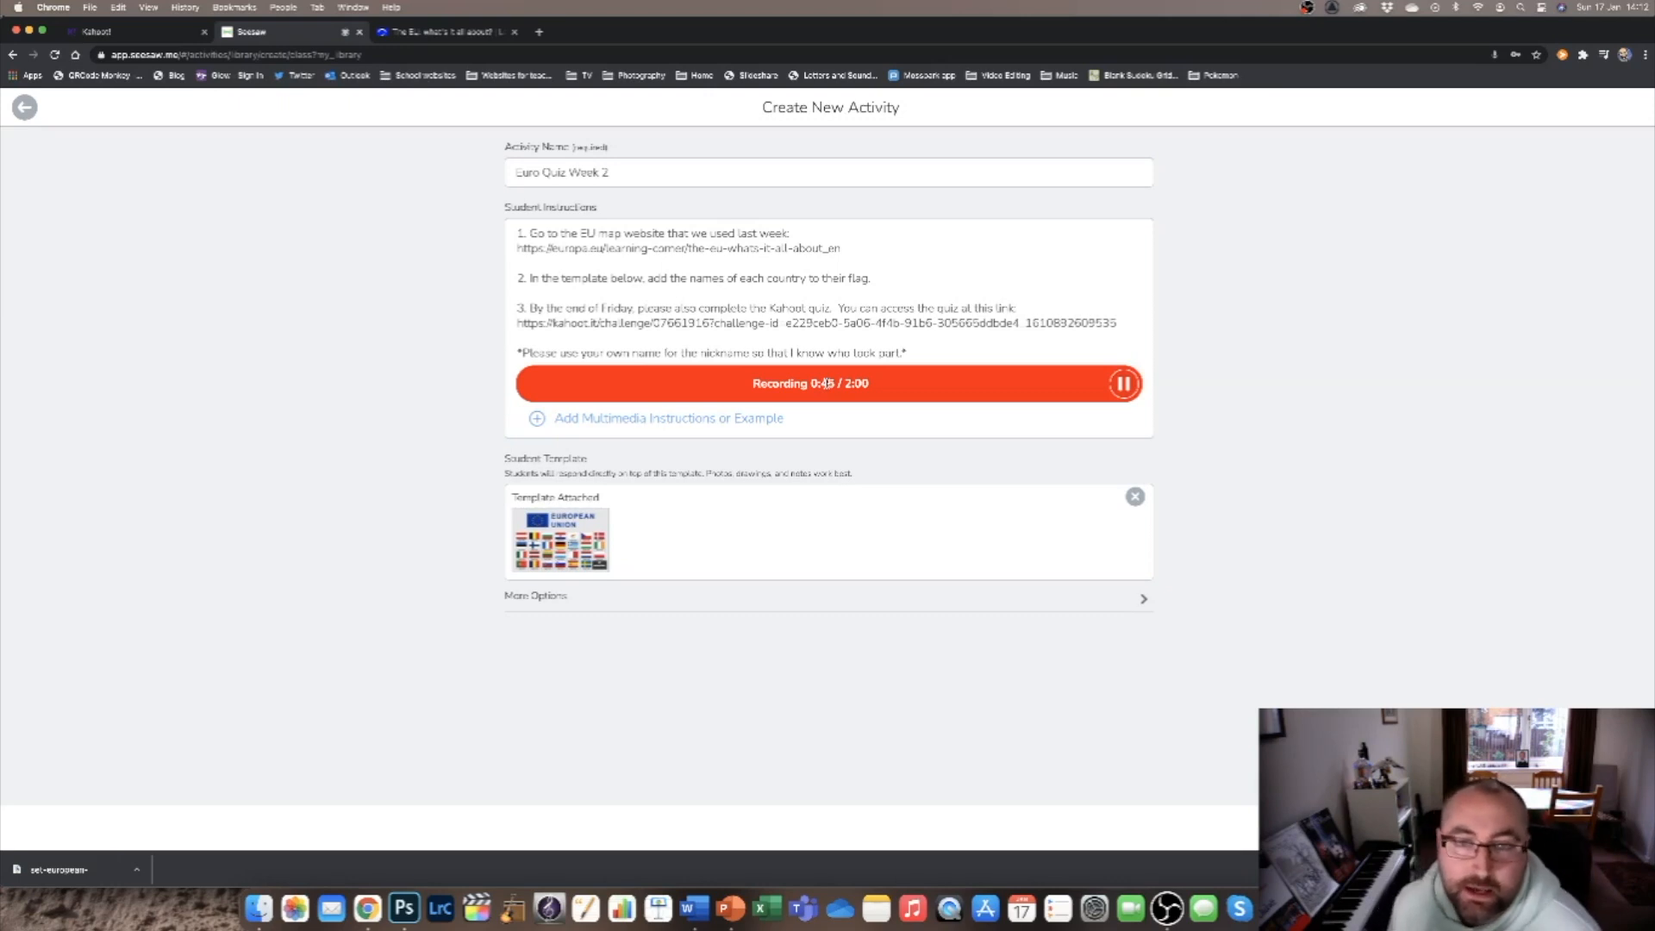
click(1124, 383)
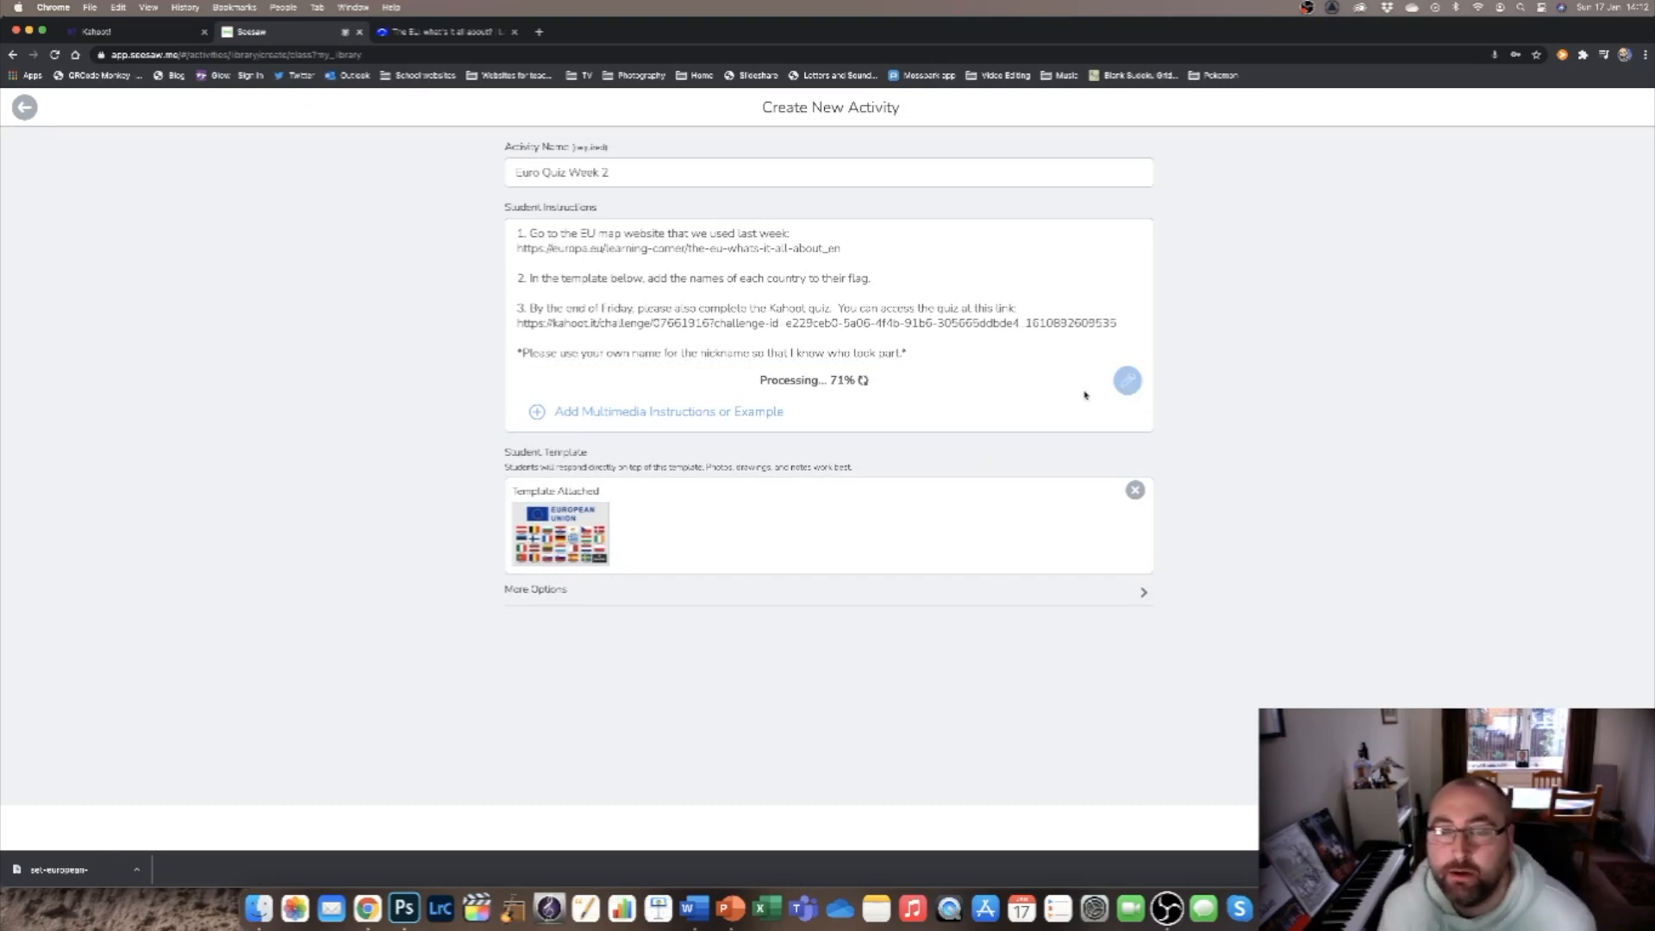
mouse_move(1072, 386)
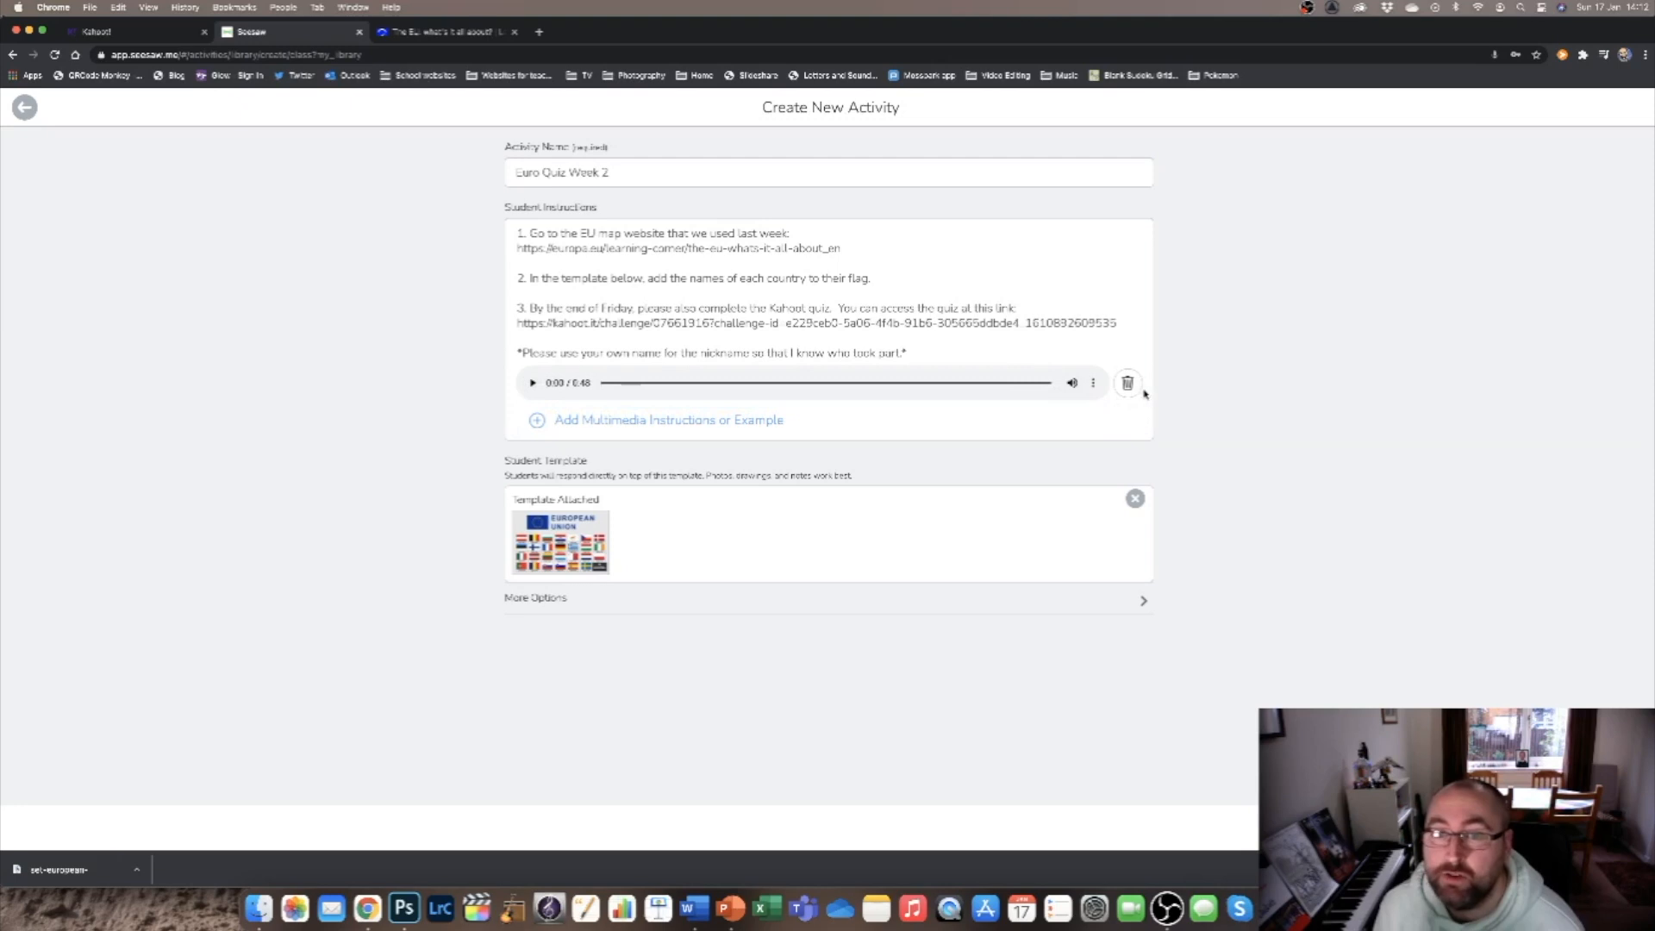
Expand the additional options of the "Euro Quiz Week 2" activity and save the activity.
click(1096, 385)
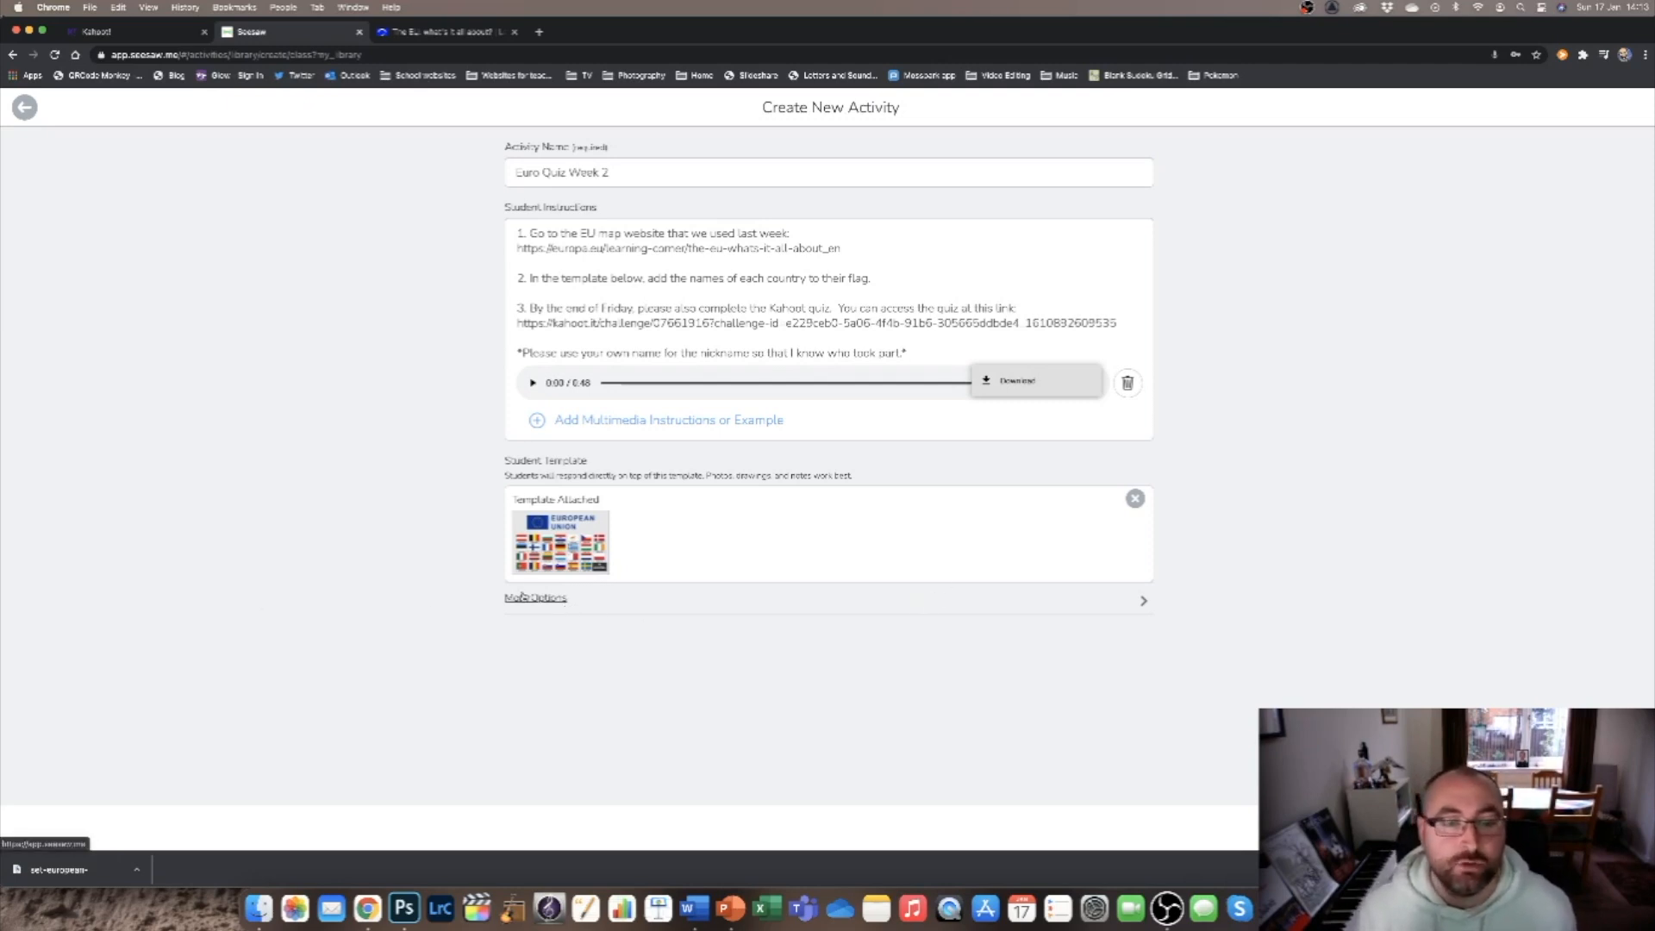
click(528, 597)
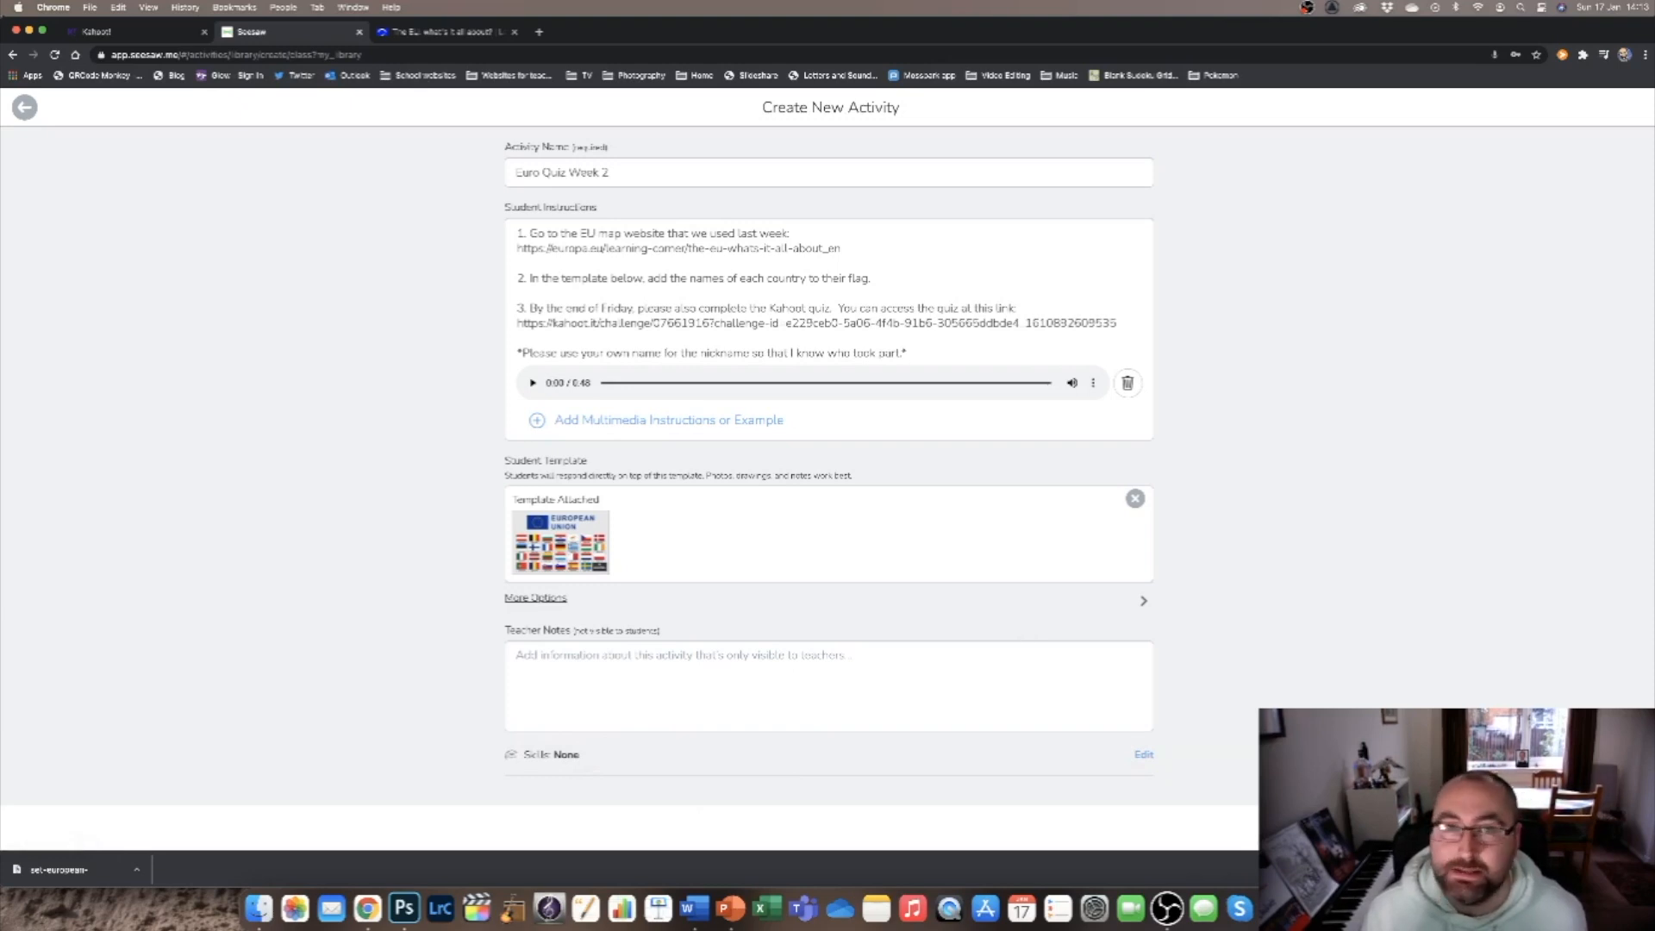
click(1609, 827)
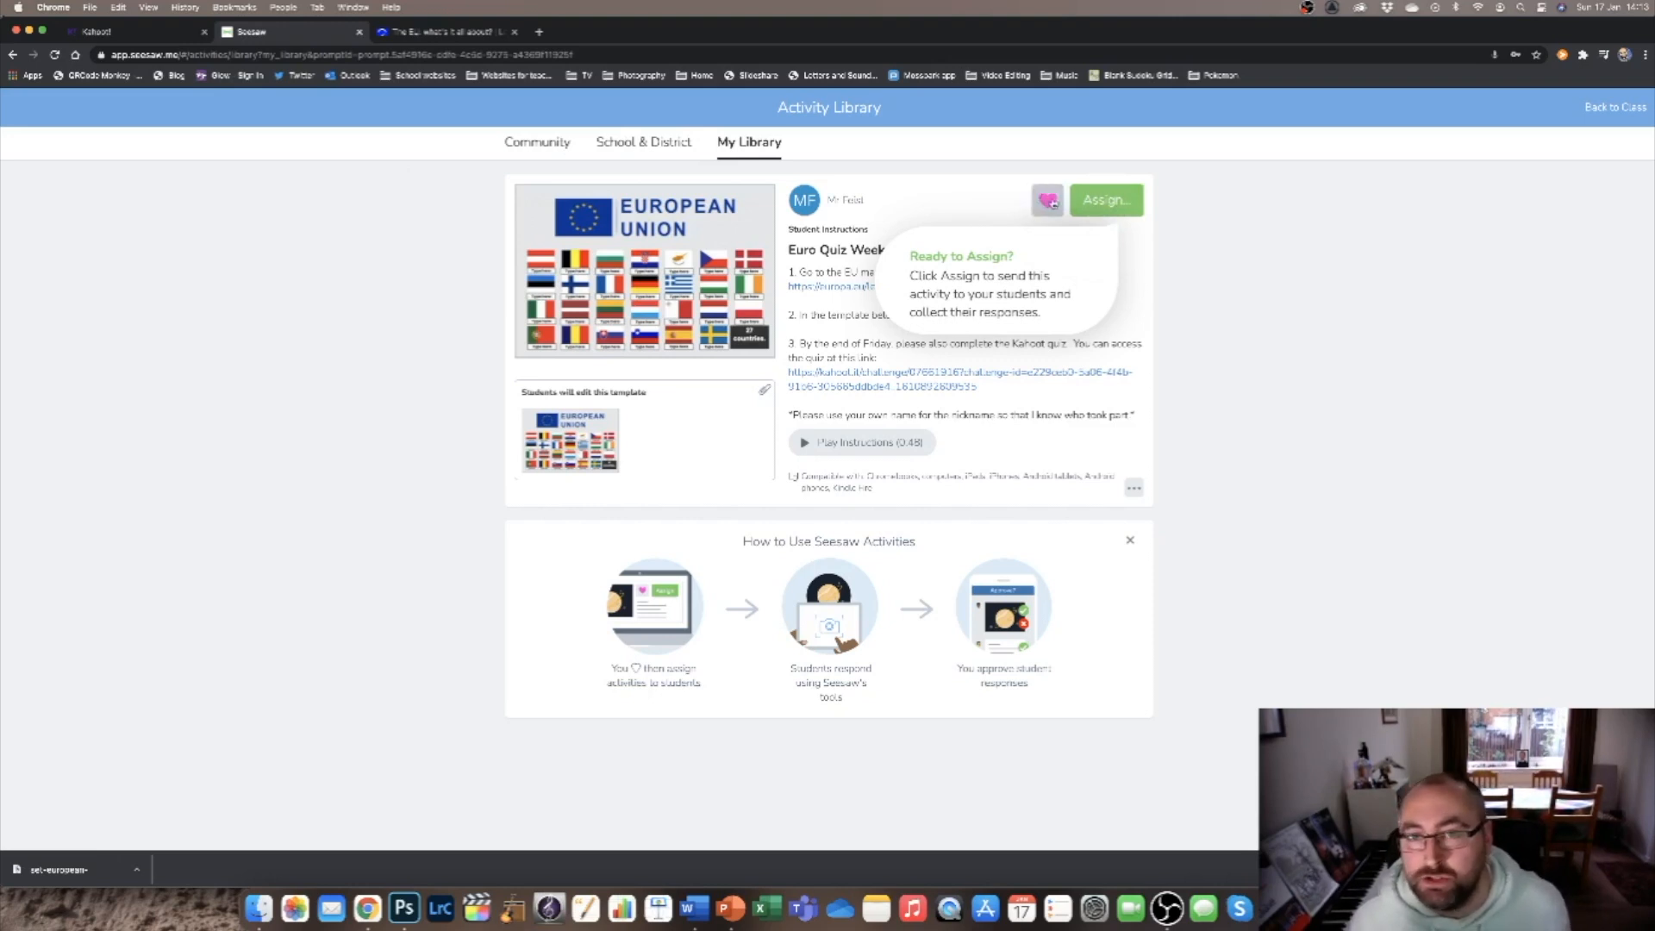
Assign "Euro Quiz Week 2" to Demo Class with its sample student and the "For Friday 22nd" folder.
click(1111, 208)
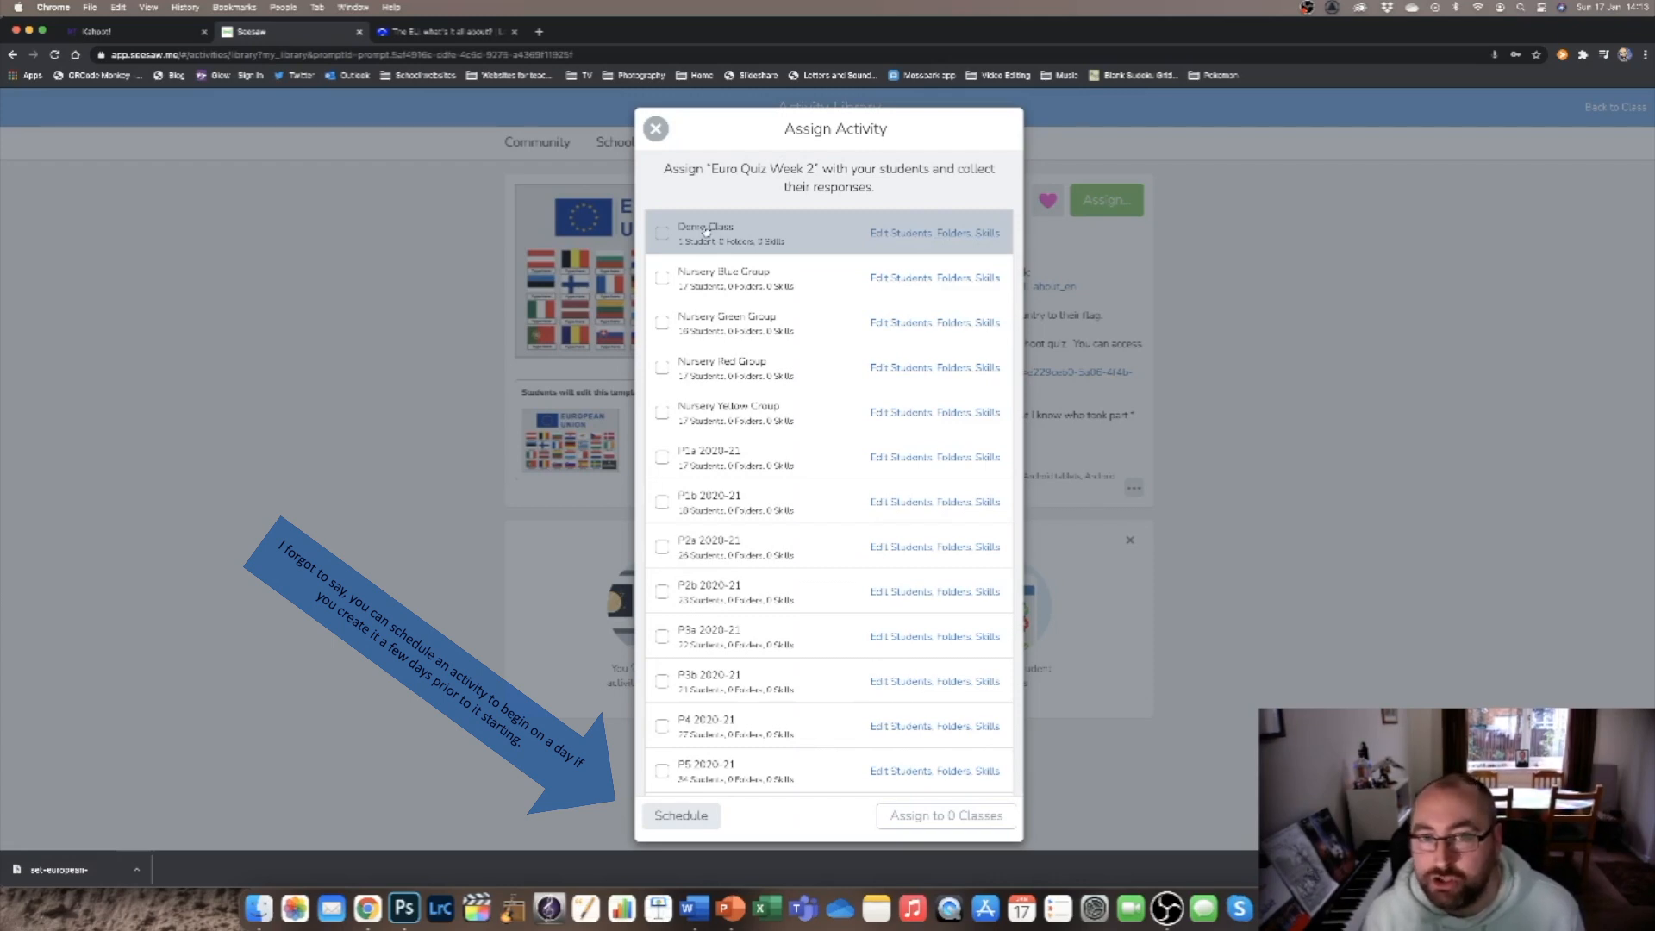
click(903, 237)
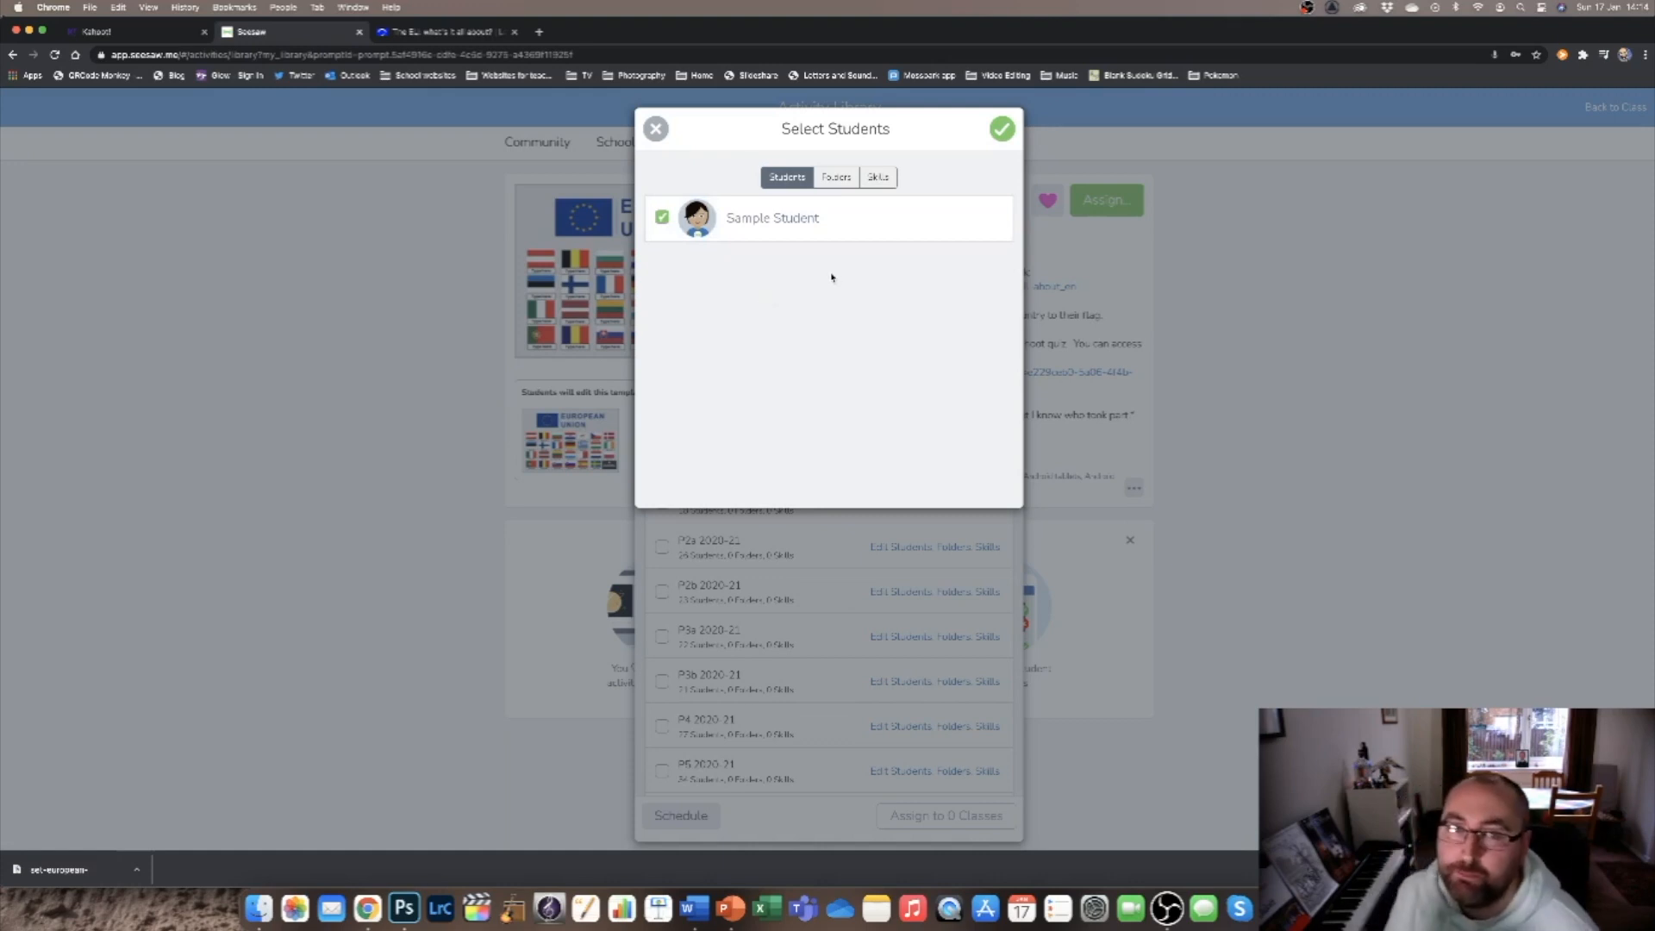
click(836, 178)
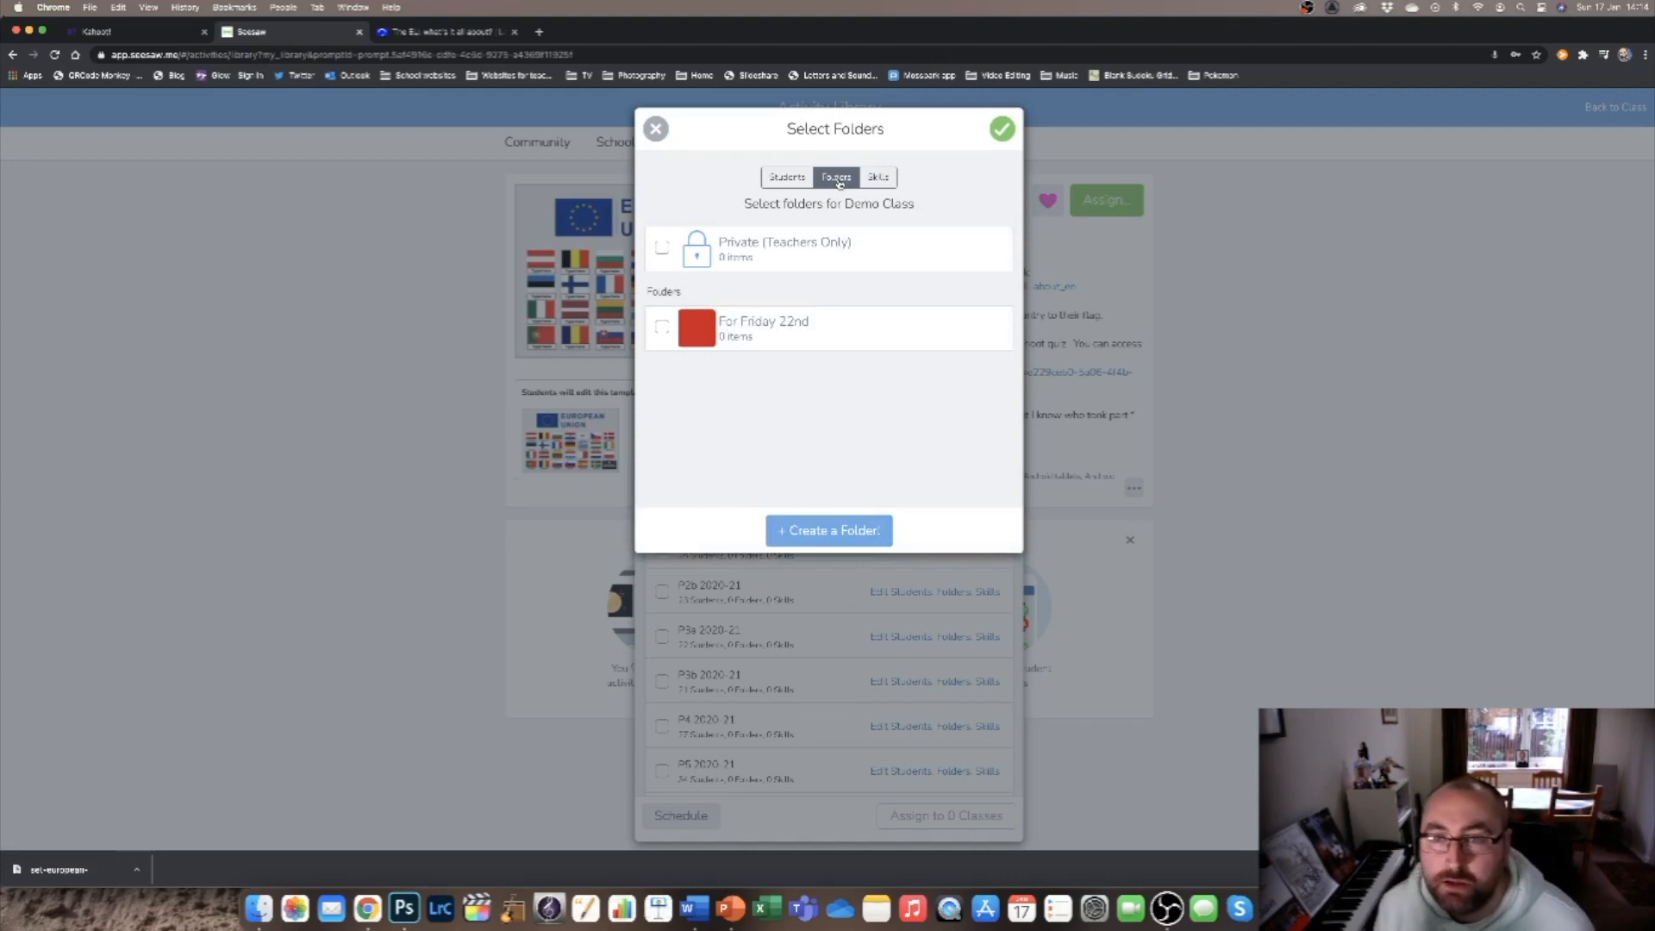
click(771, 330)
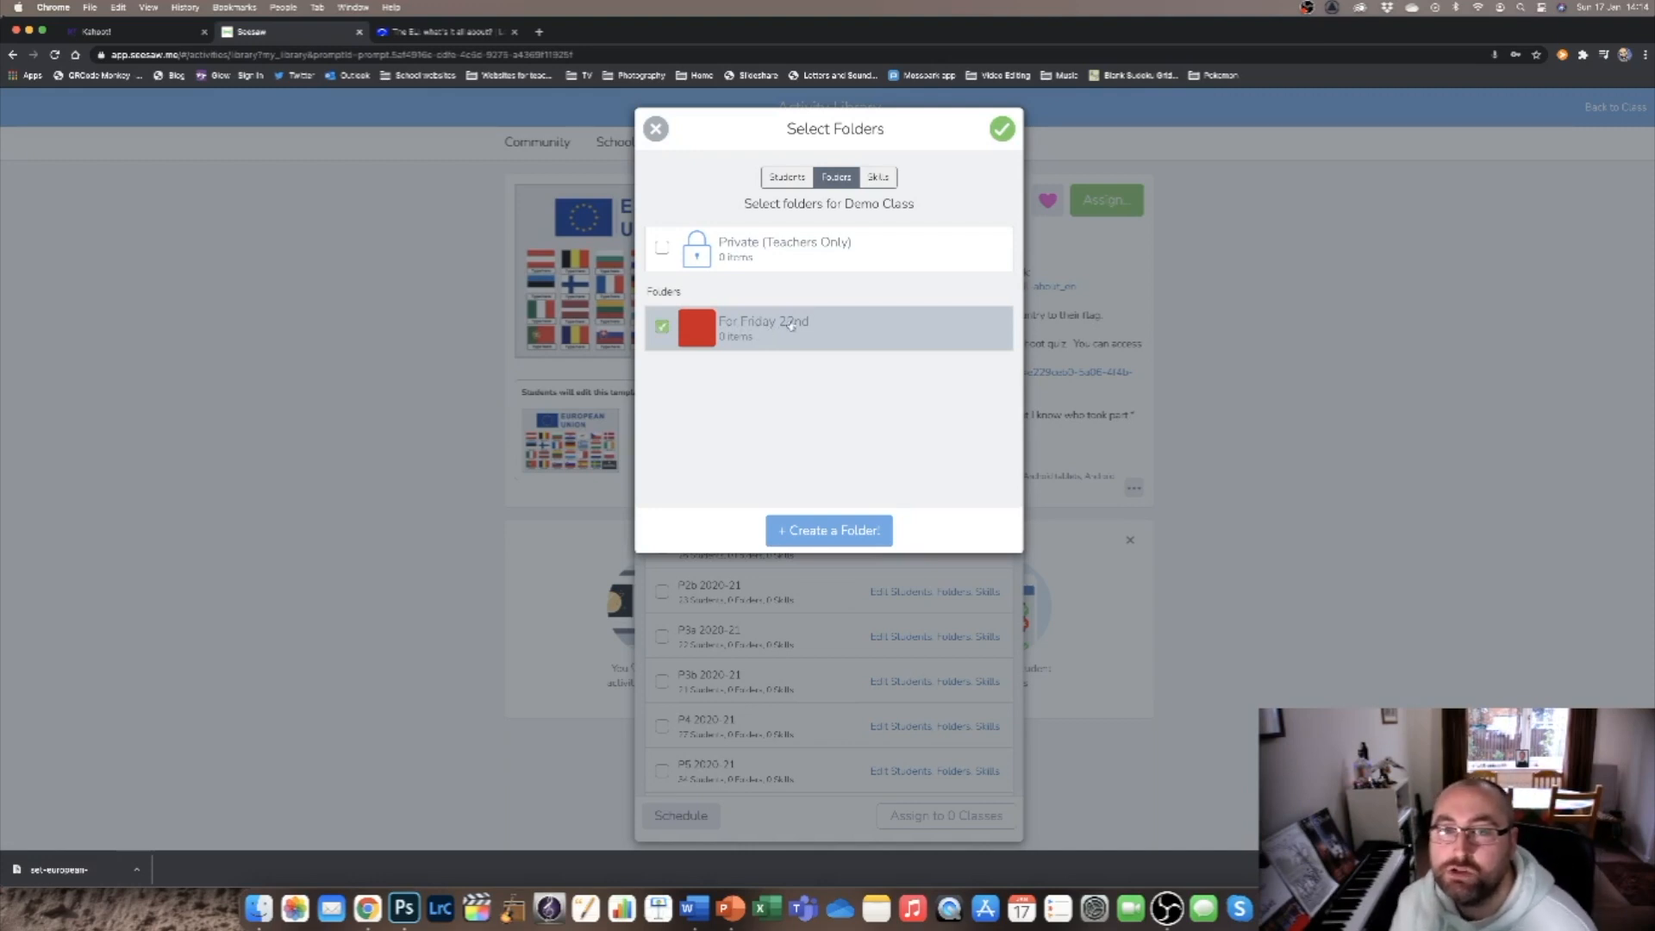
click(879, 178)
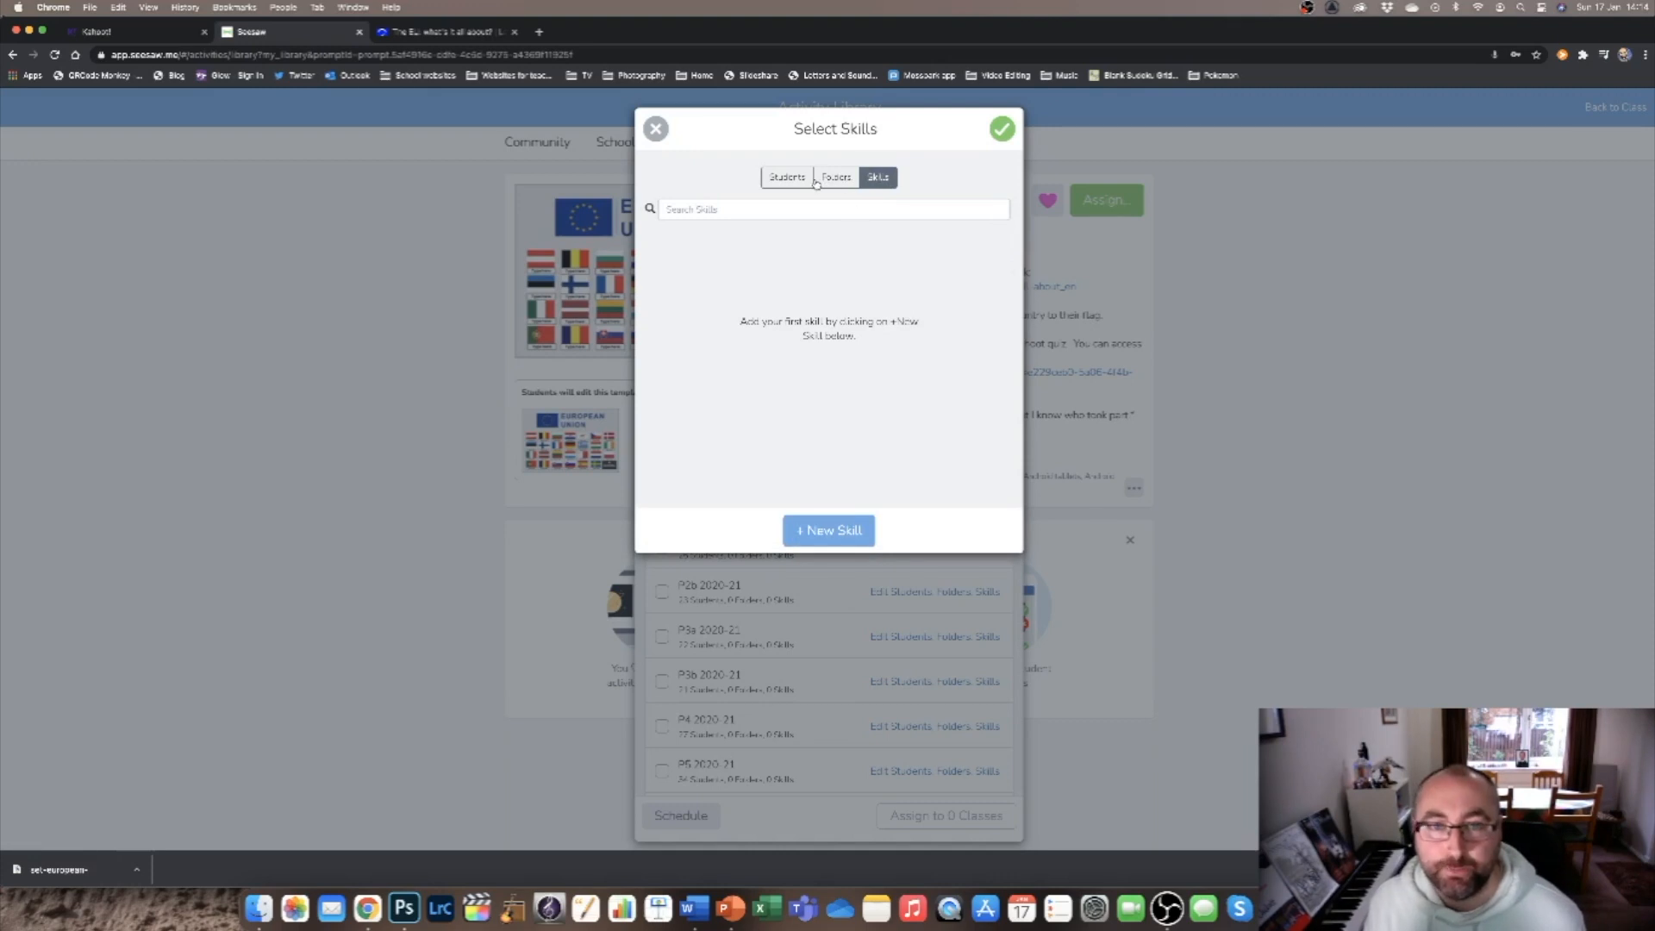
click(844, 178)
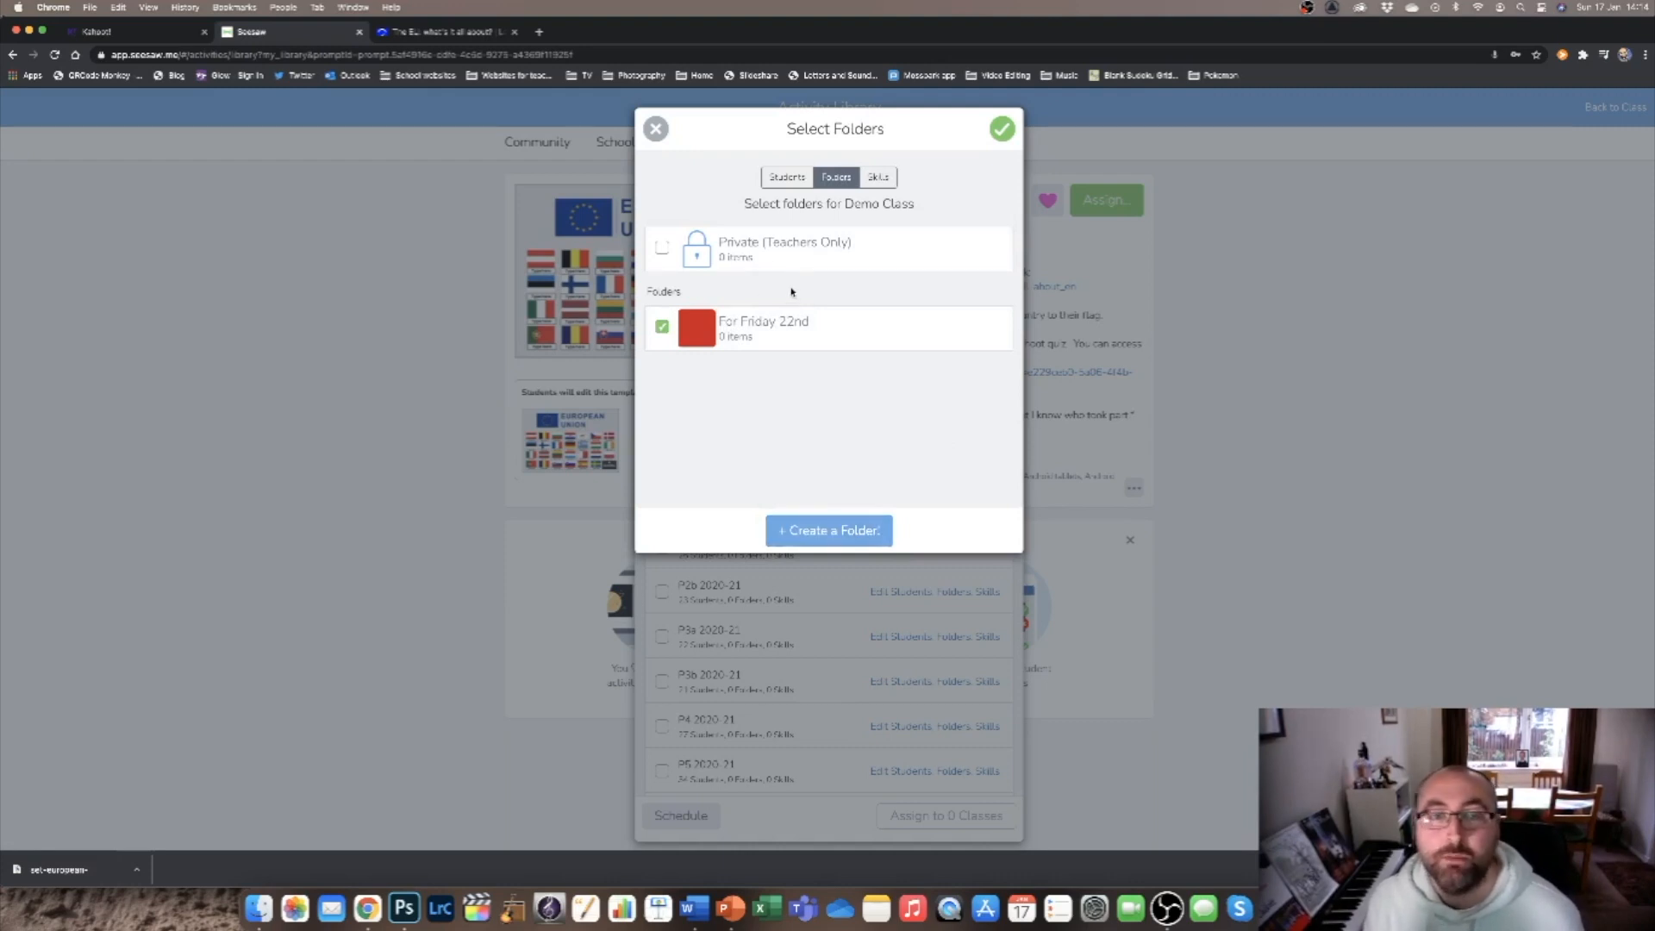
click(1003, 131)
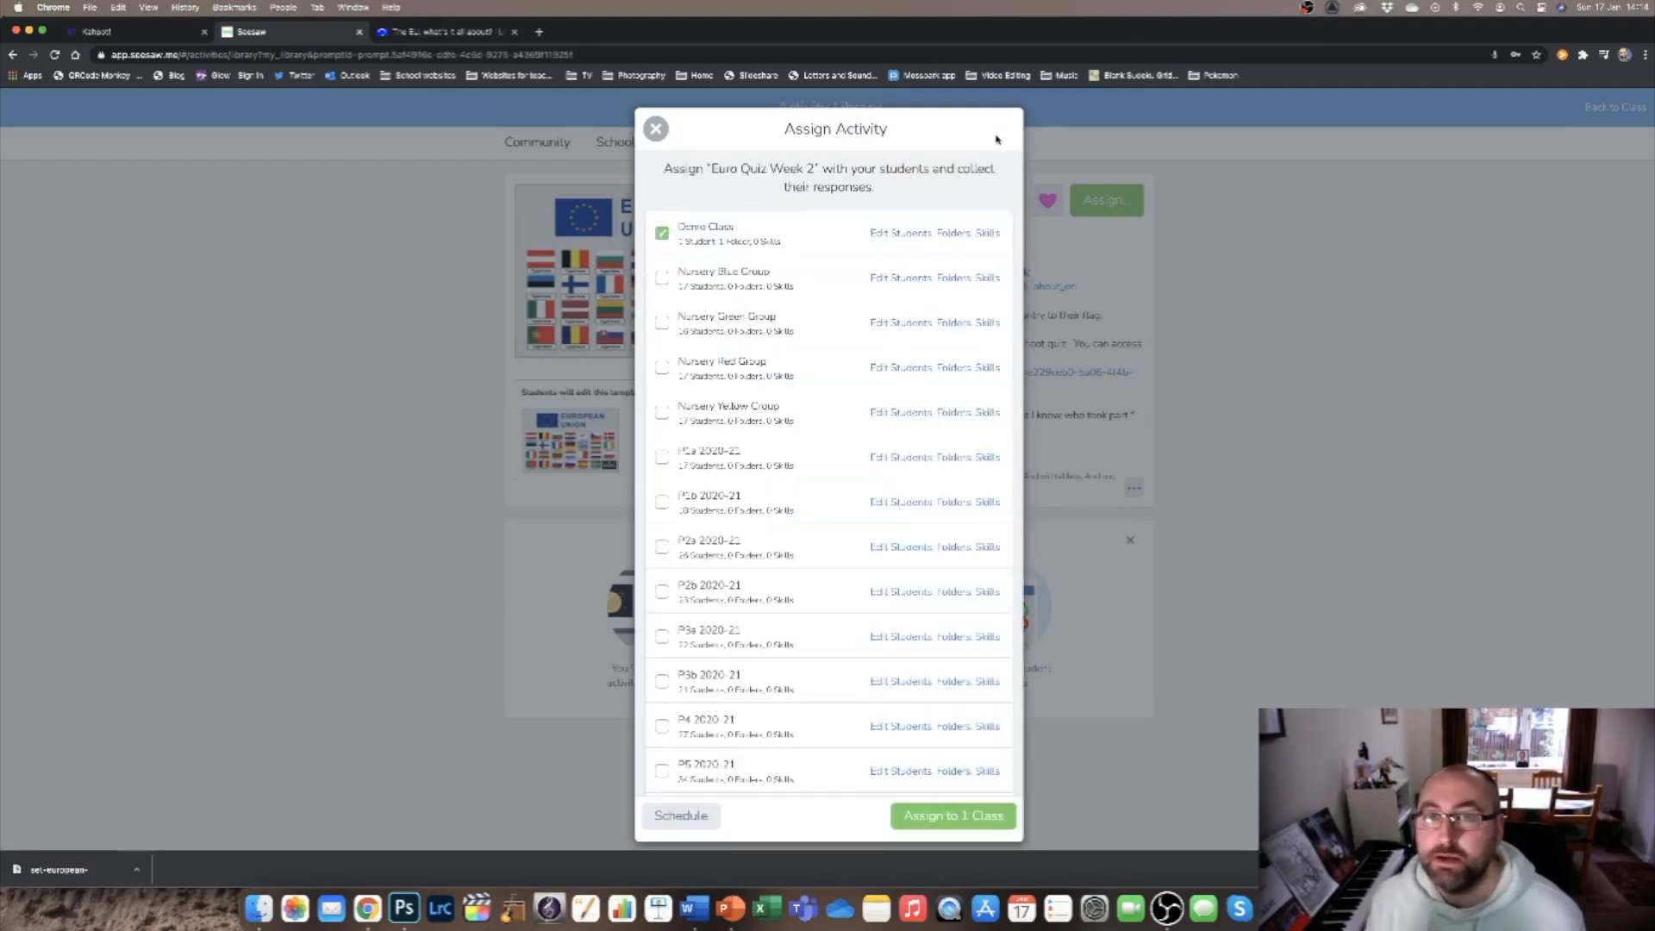
click(988, 825)
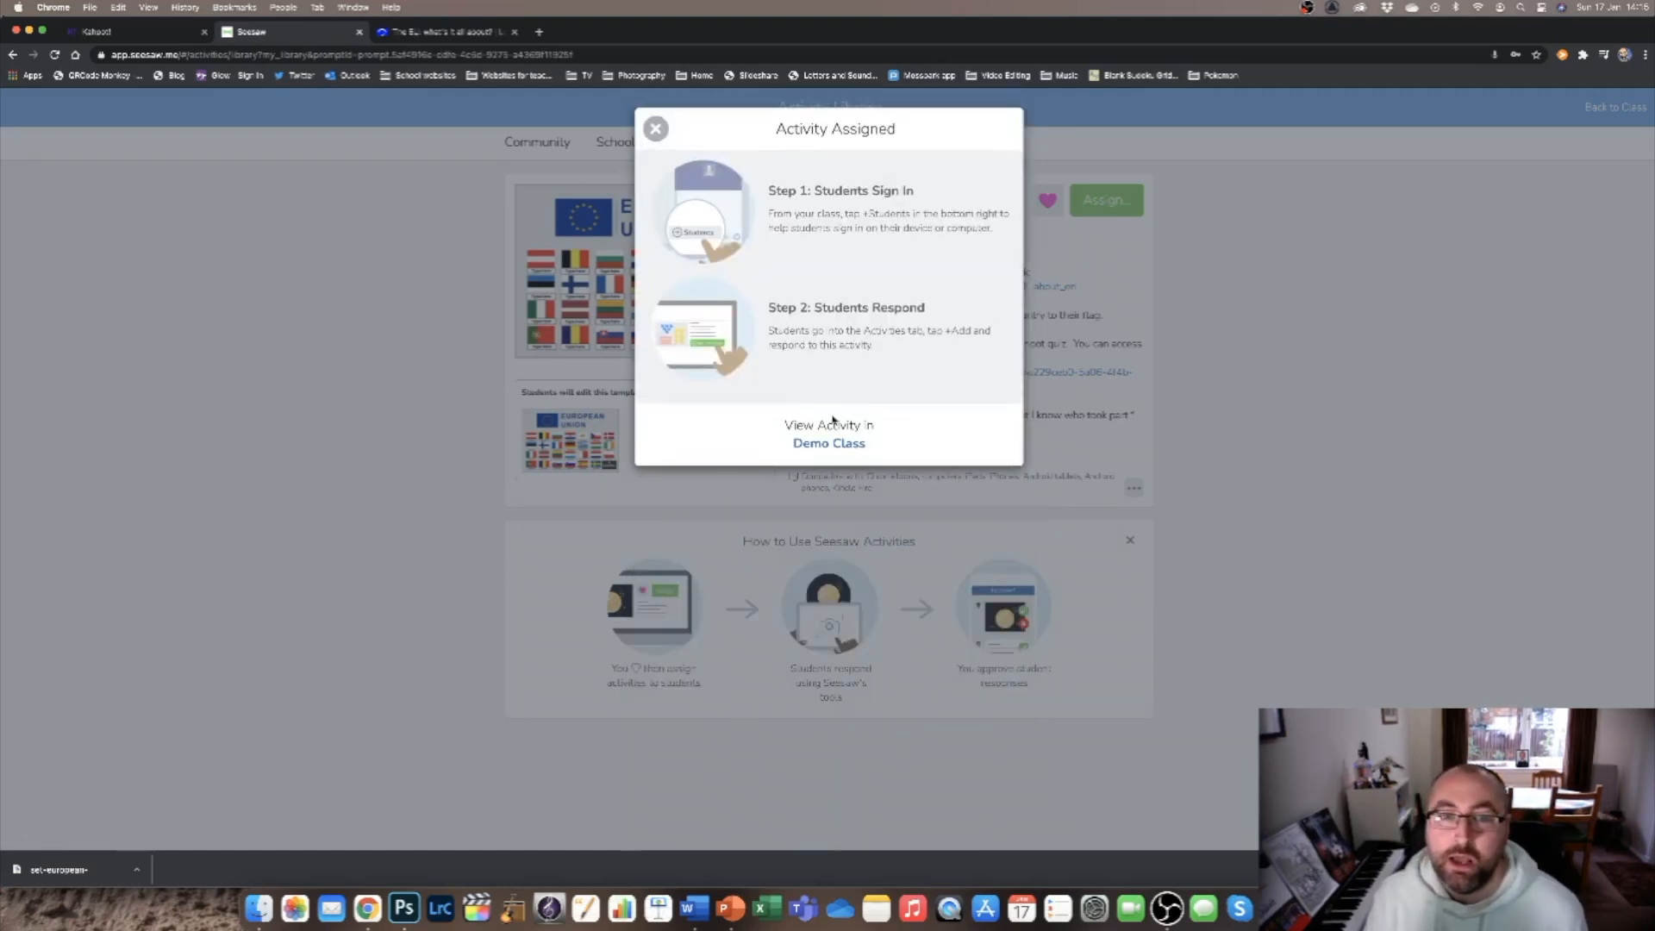
View the assigned activity in Demo Class and check the class's scheduled activities and folder list.
click(835, 444)
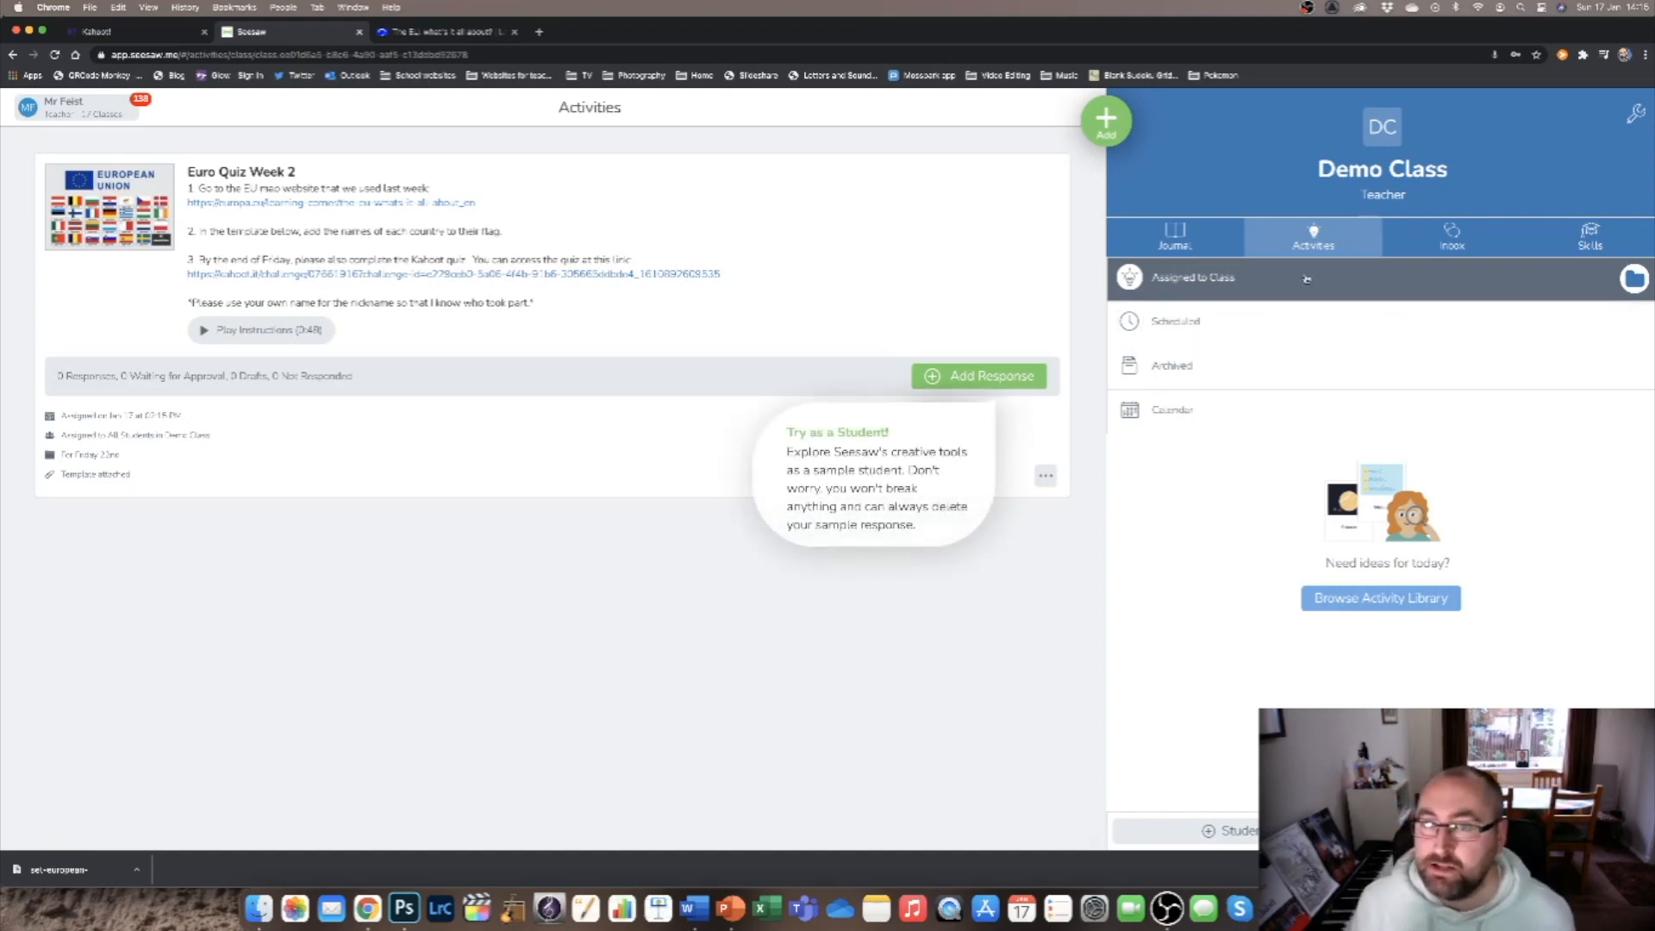
click(1230, 328)
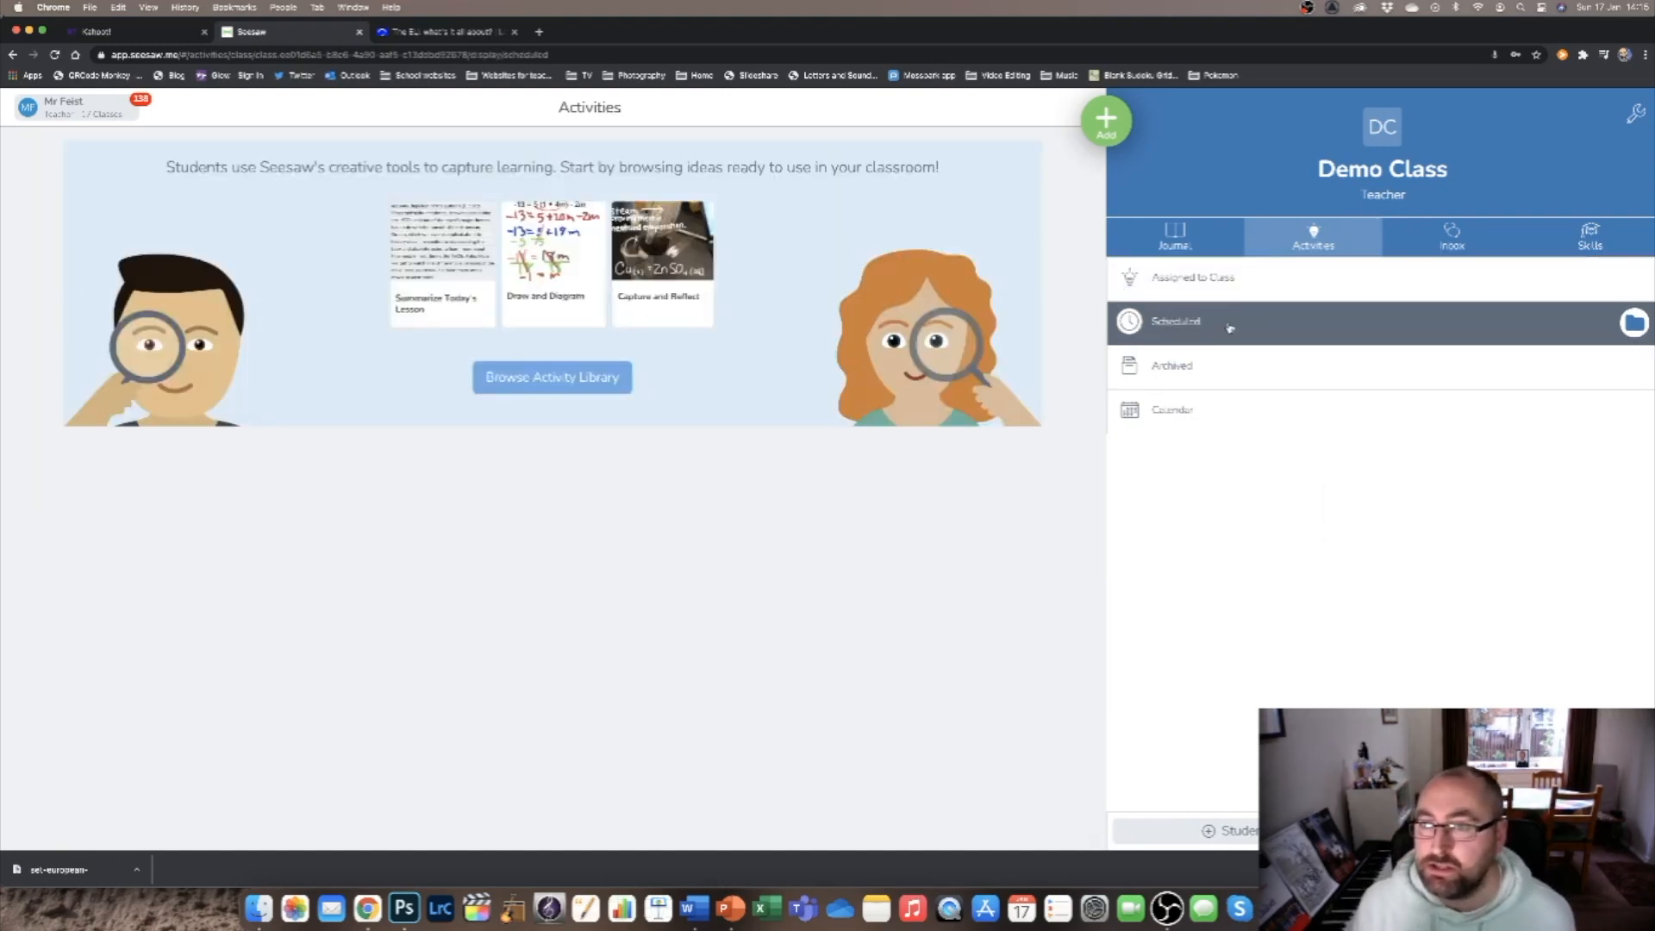
click(1231, 292)
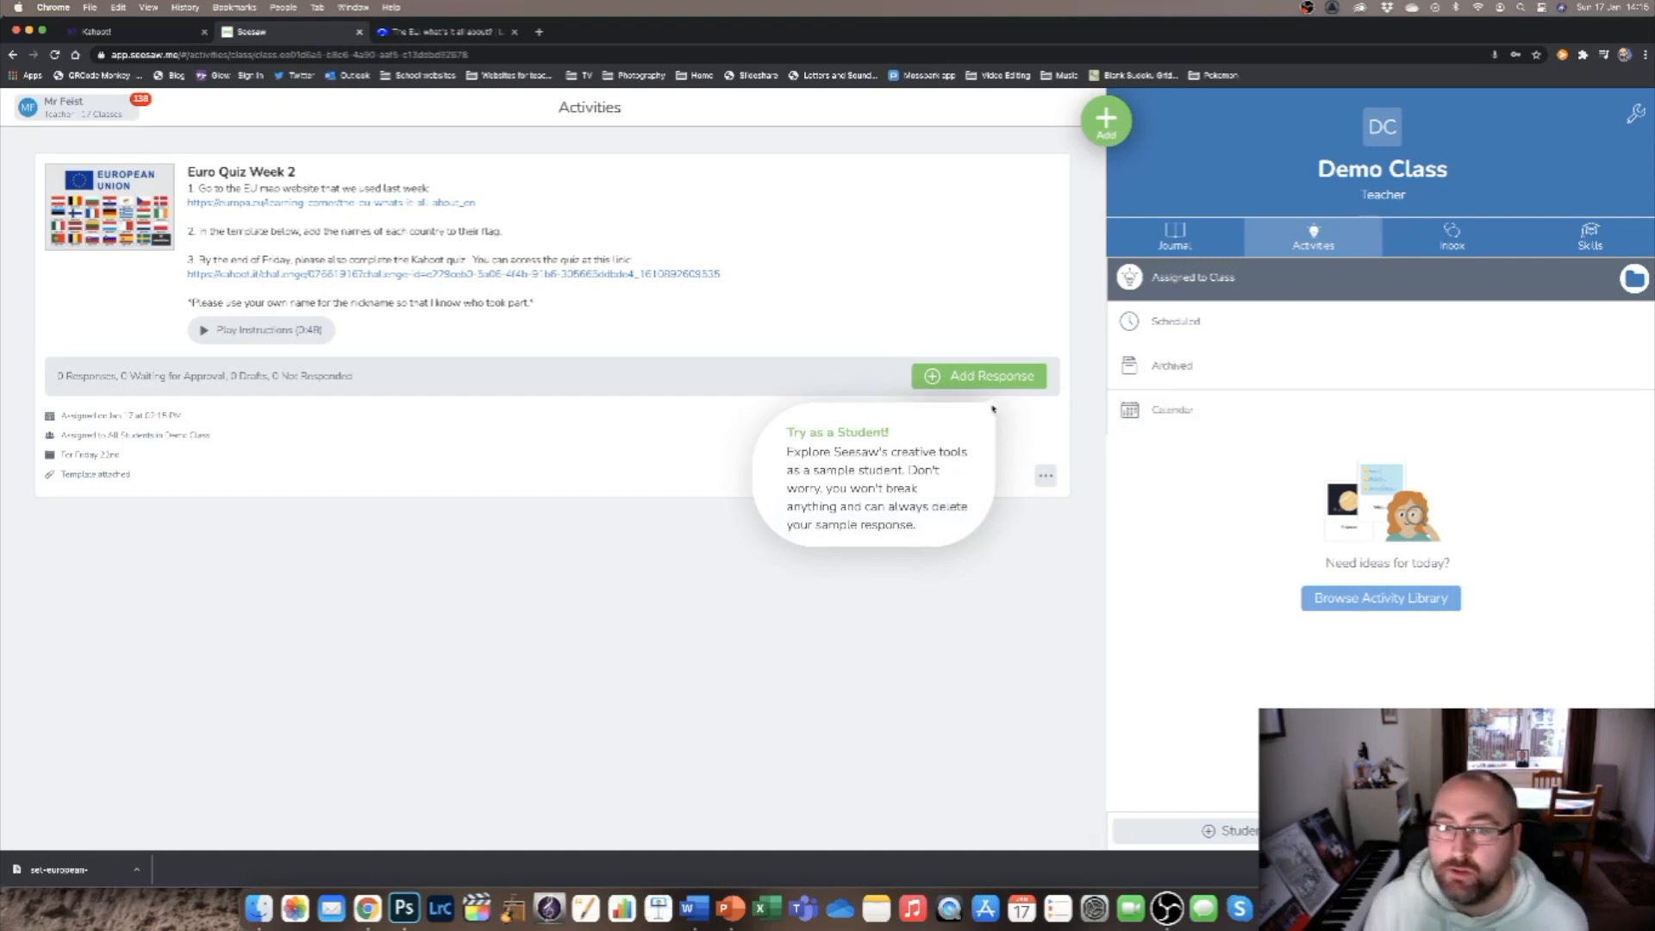
click(1635, 279)
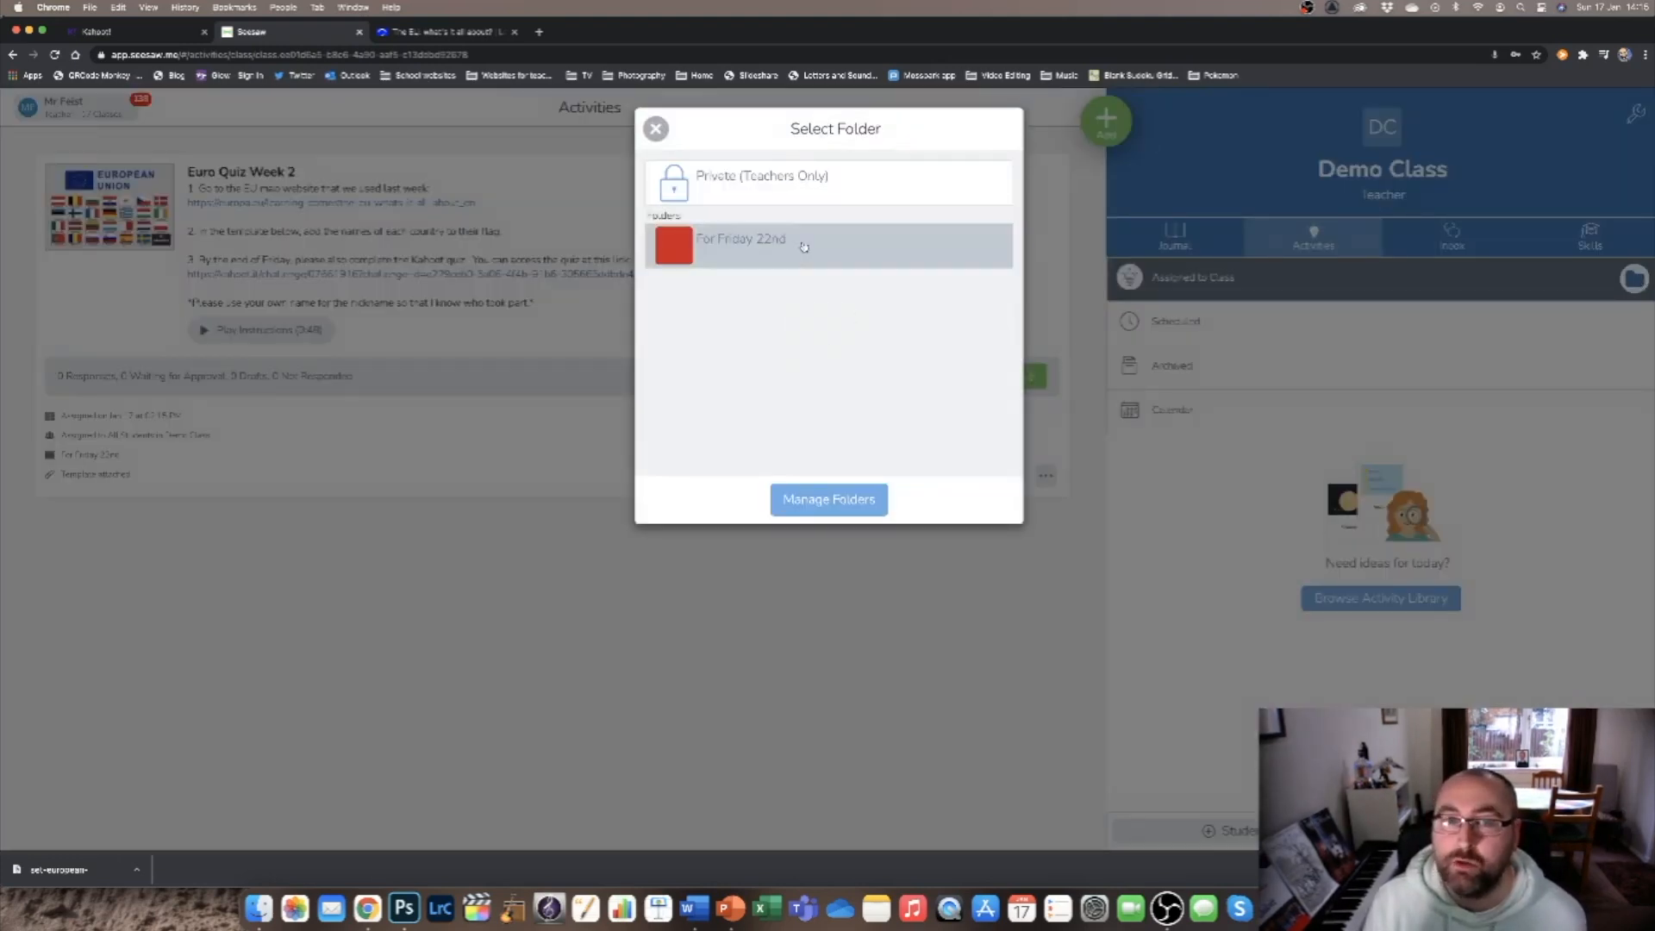
click(655, 130)
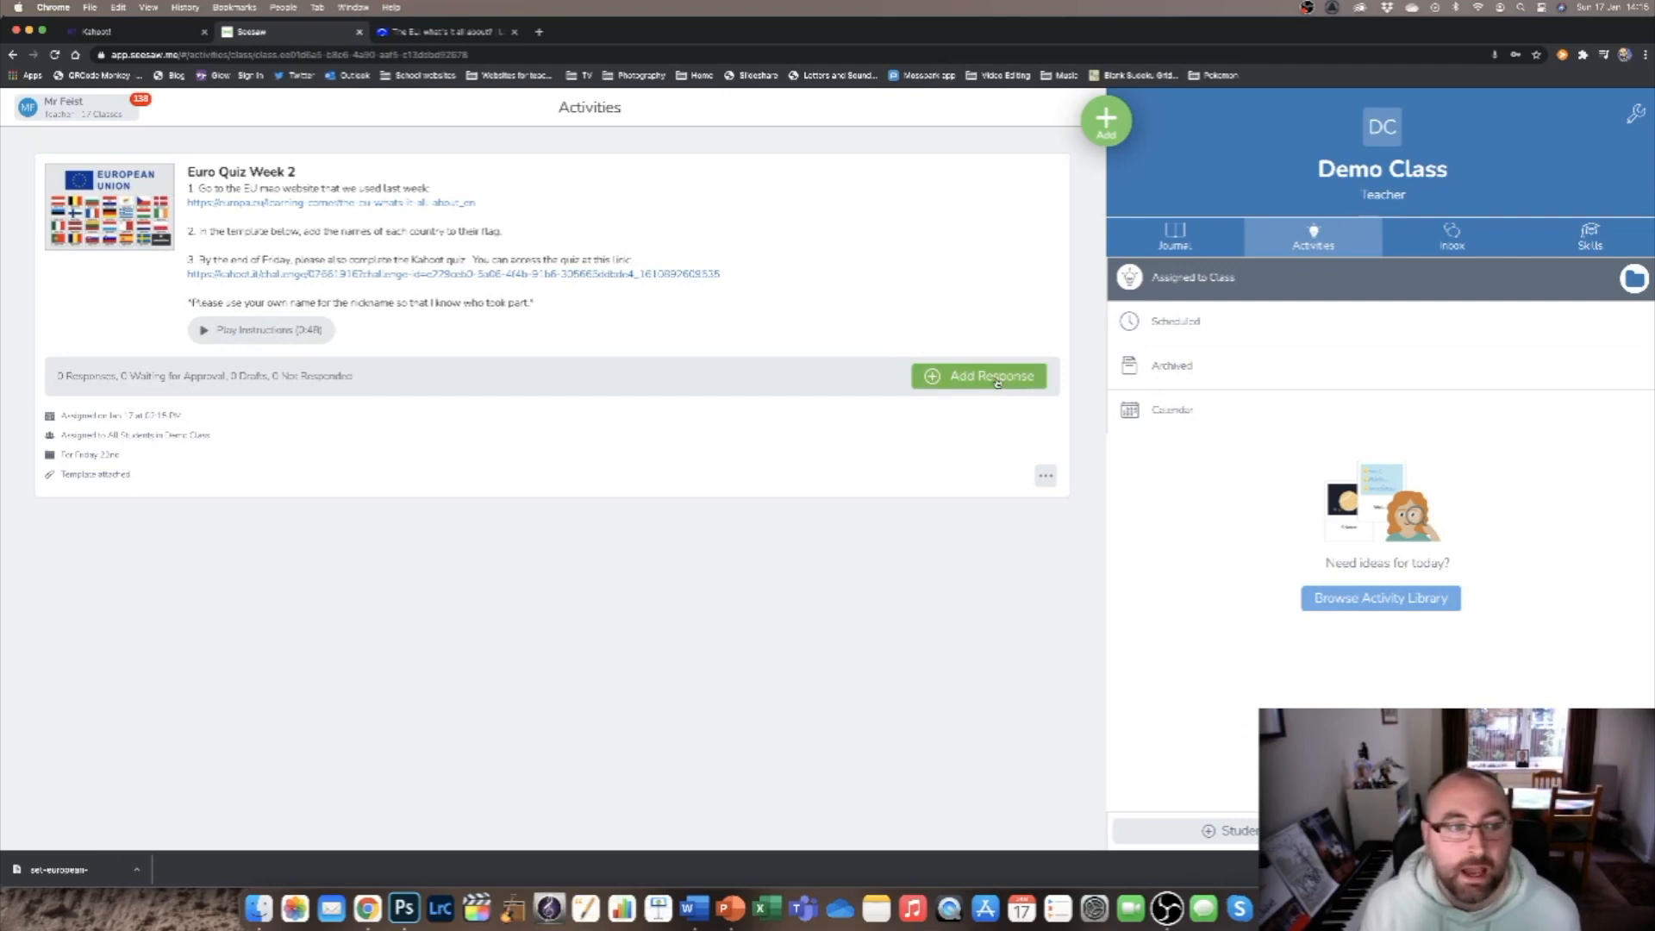
Add a response as Sample Student, replacing the text under the first flag with "country", and submit it.
click(950, 384)
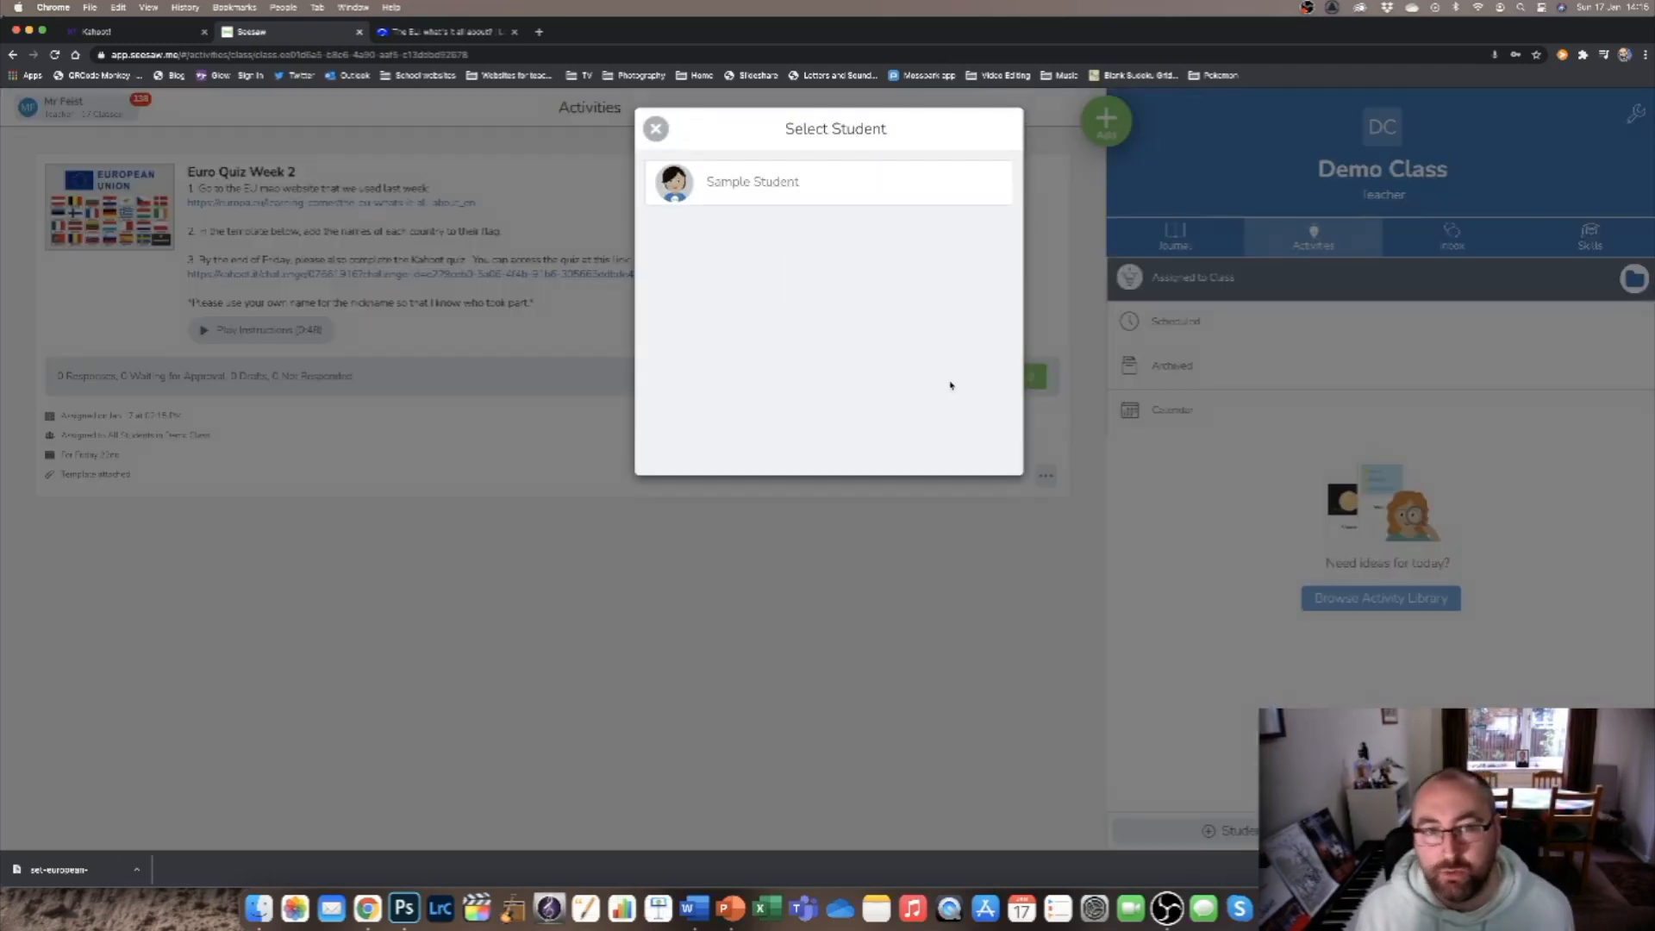
click(755, 187)
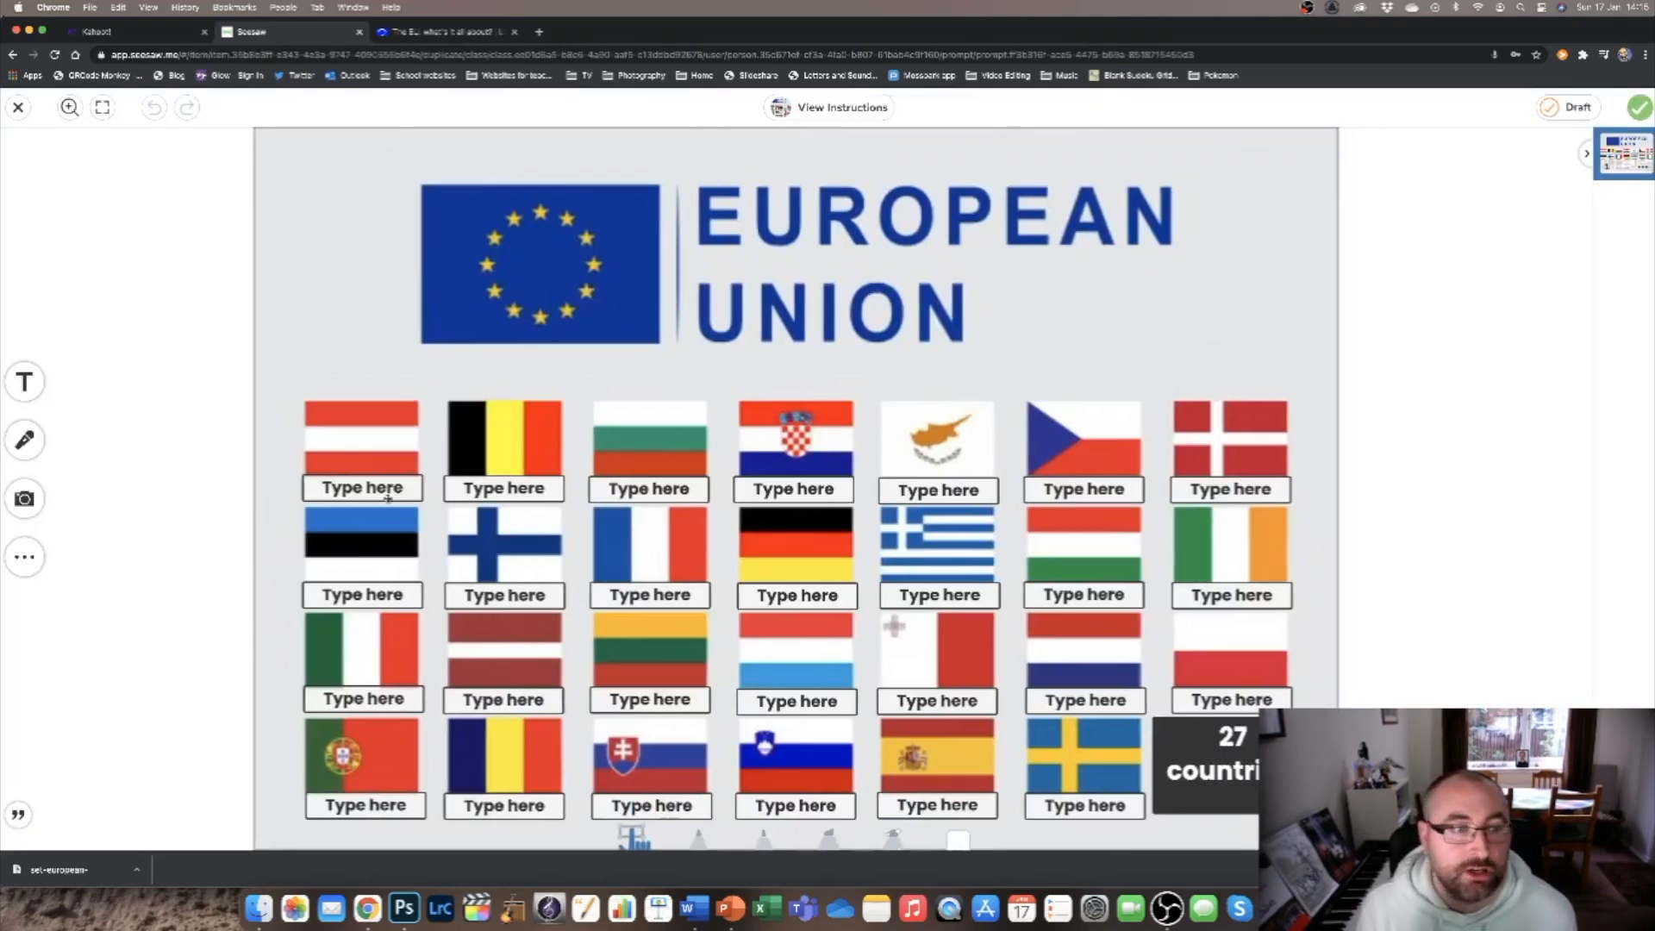
click(24, 380)
double_click(391, 487)
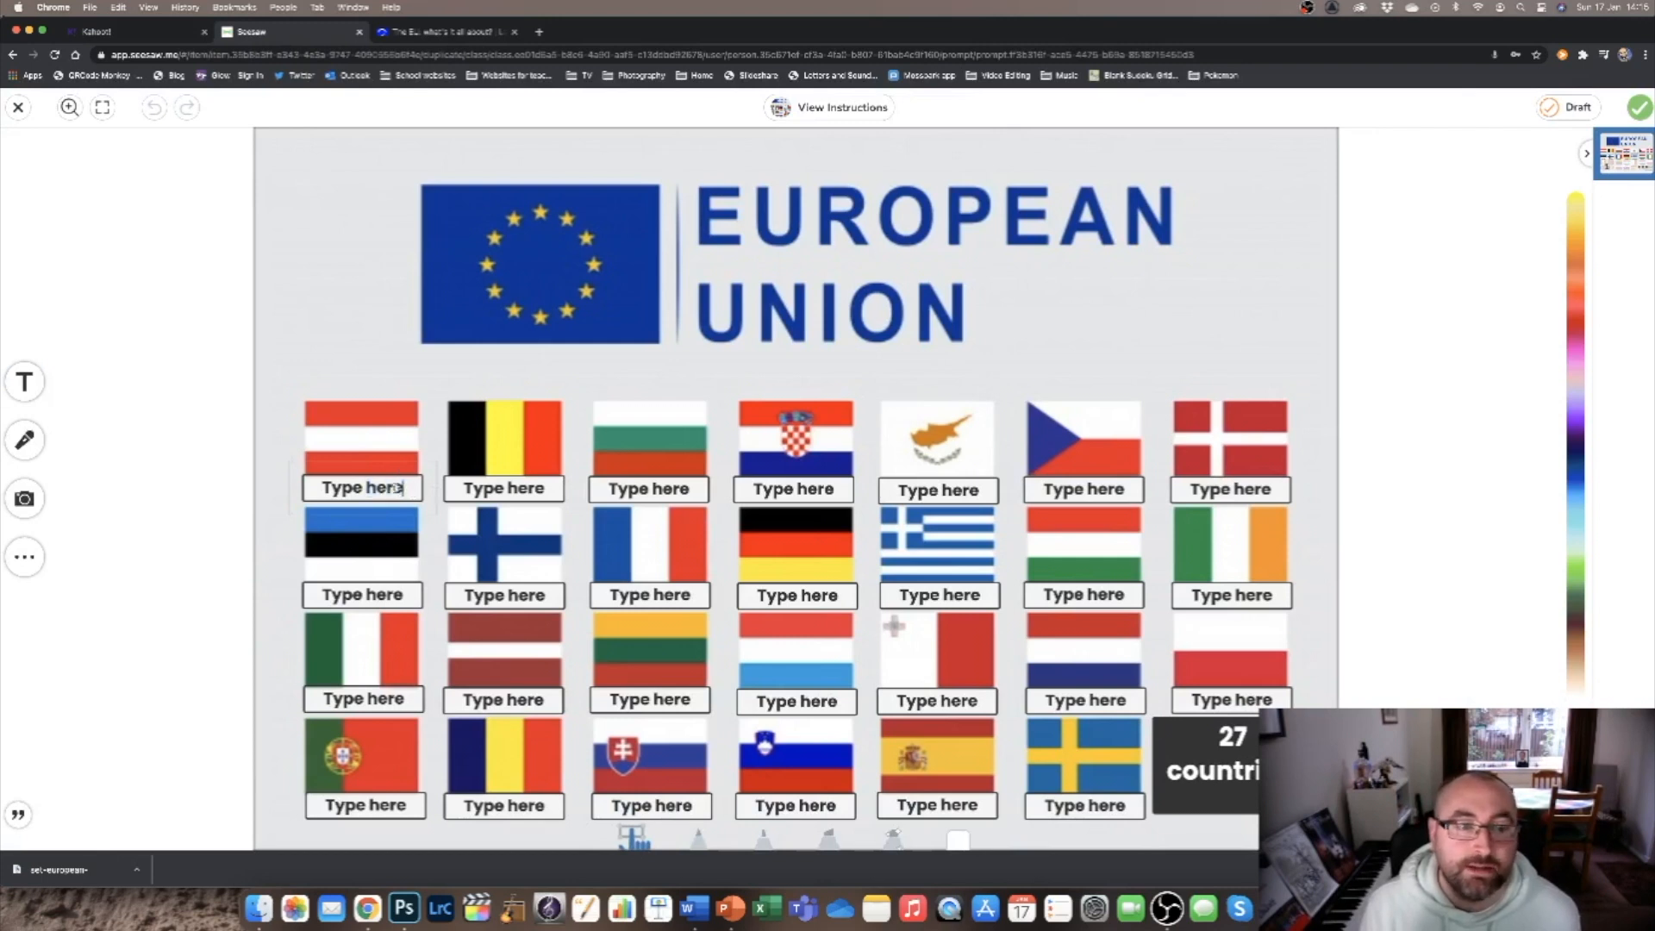
drag(402, 488, 254, 480)
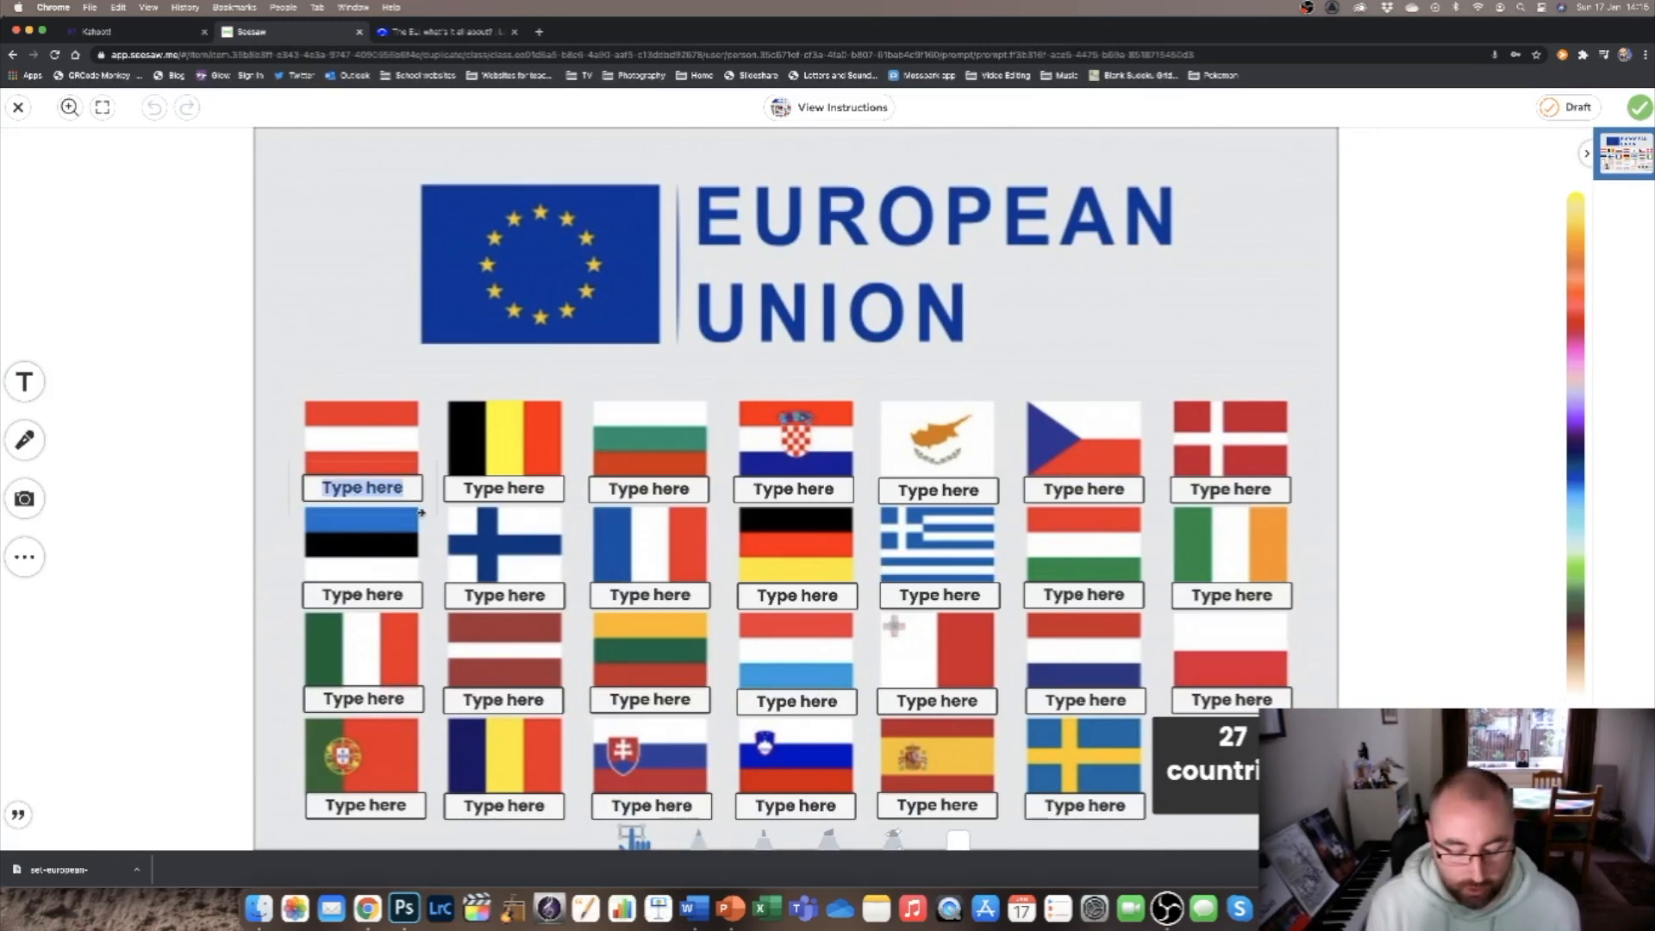
text(country)
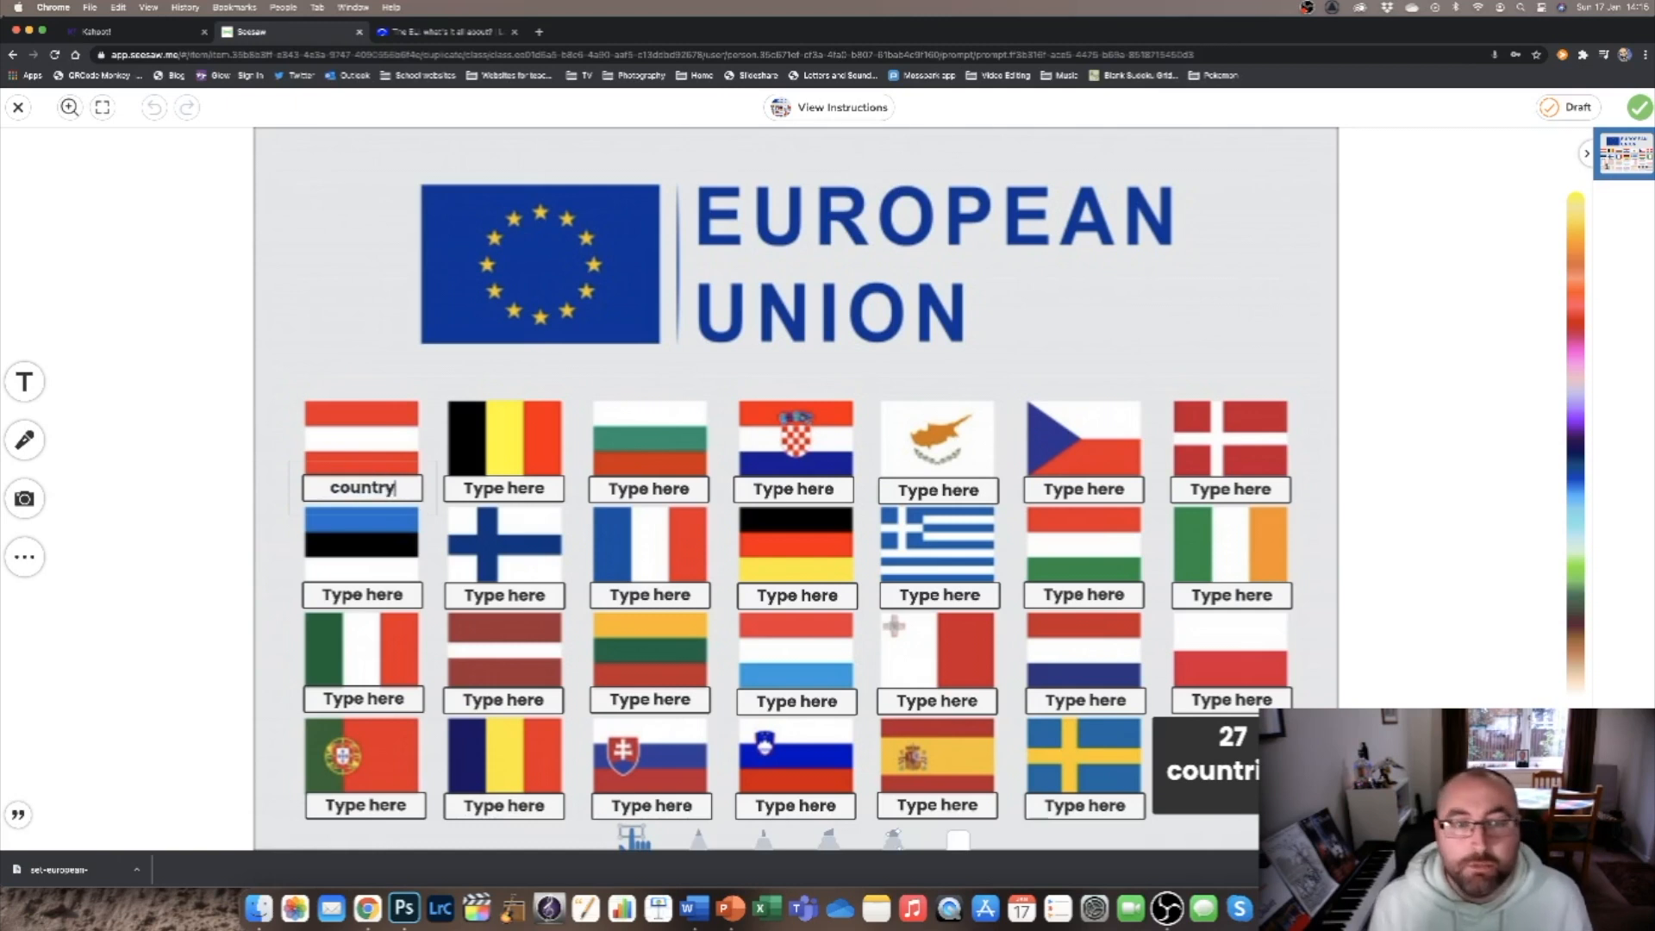
key(BackSpace)
text(y)
click(1641, 106)
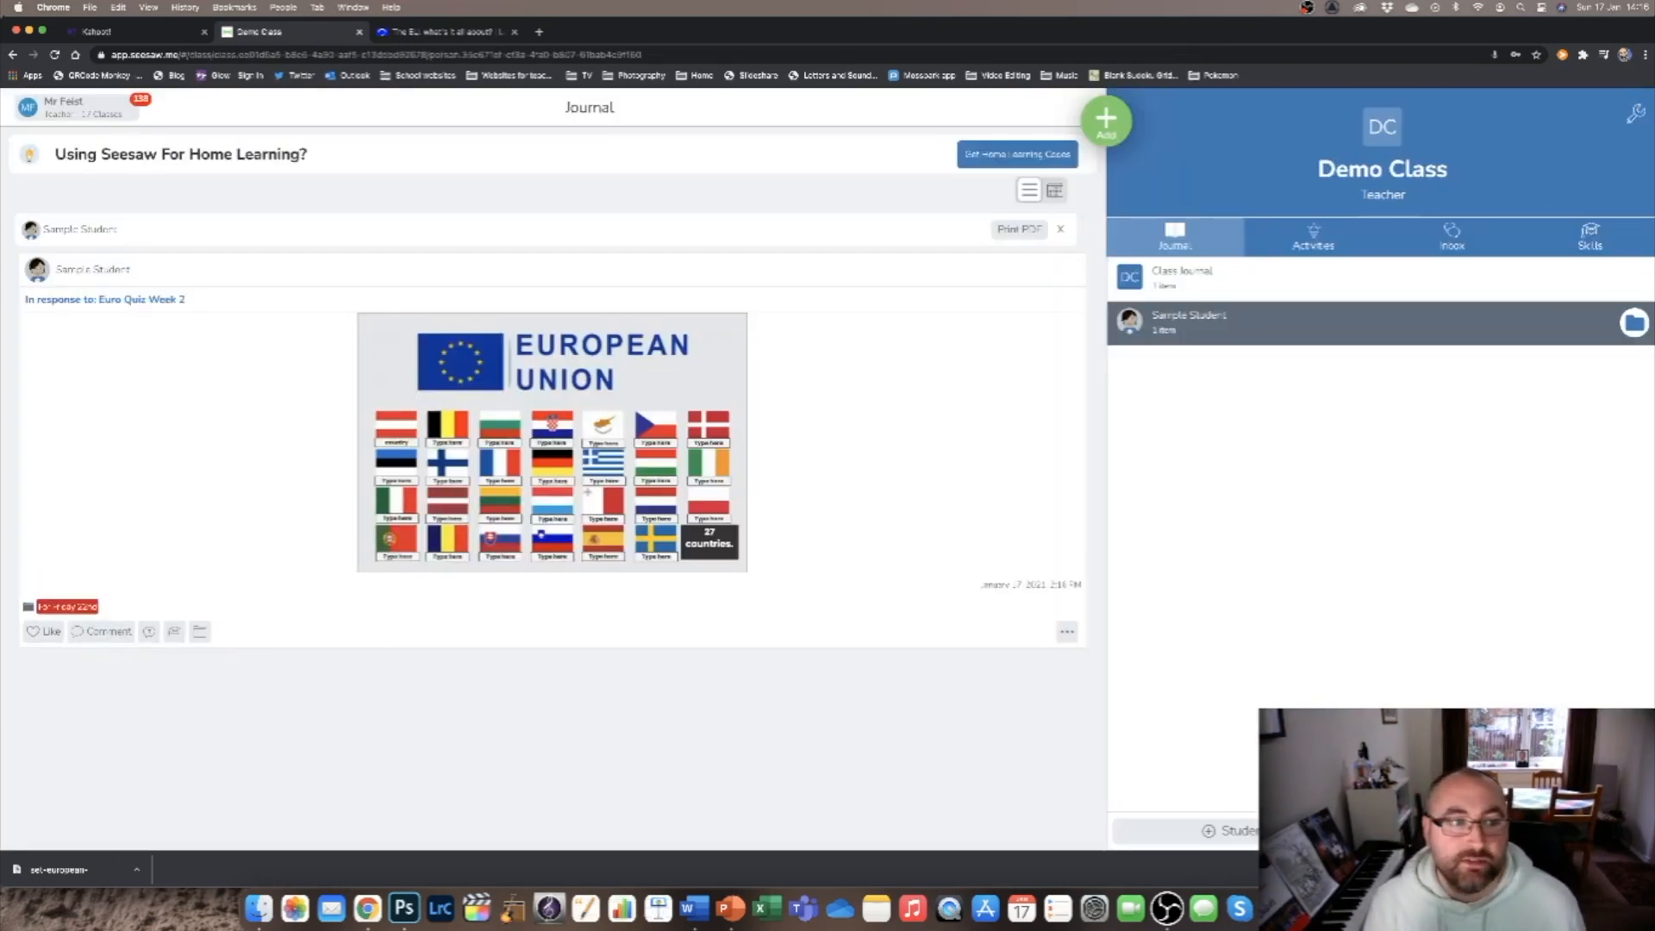
Review the sample response in the class journal, including its comment field and enlarged view, and return to the class activities.
click(1359, 240)
click(1210, 242)
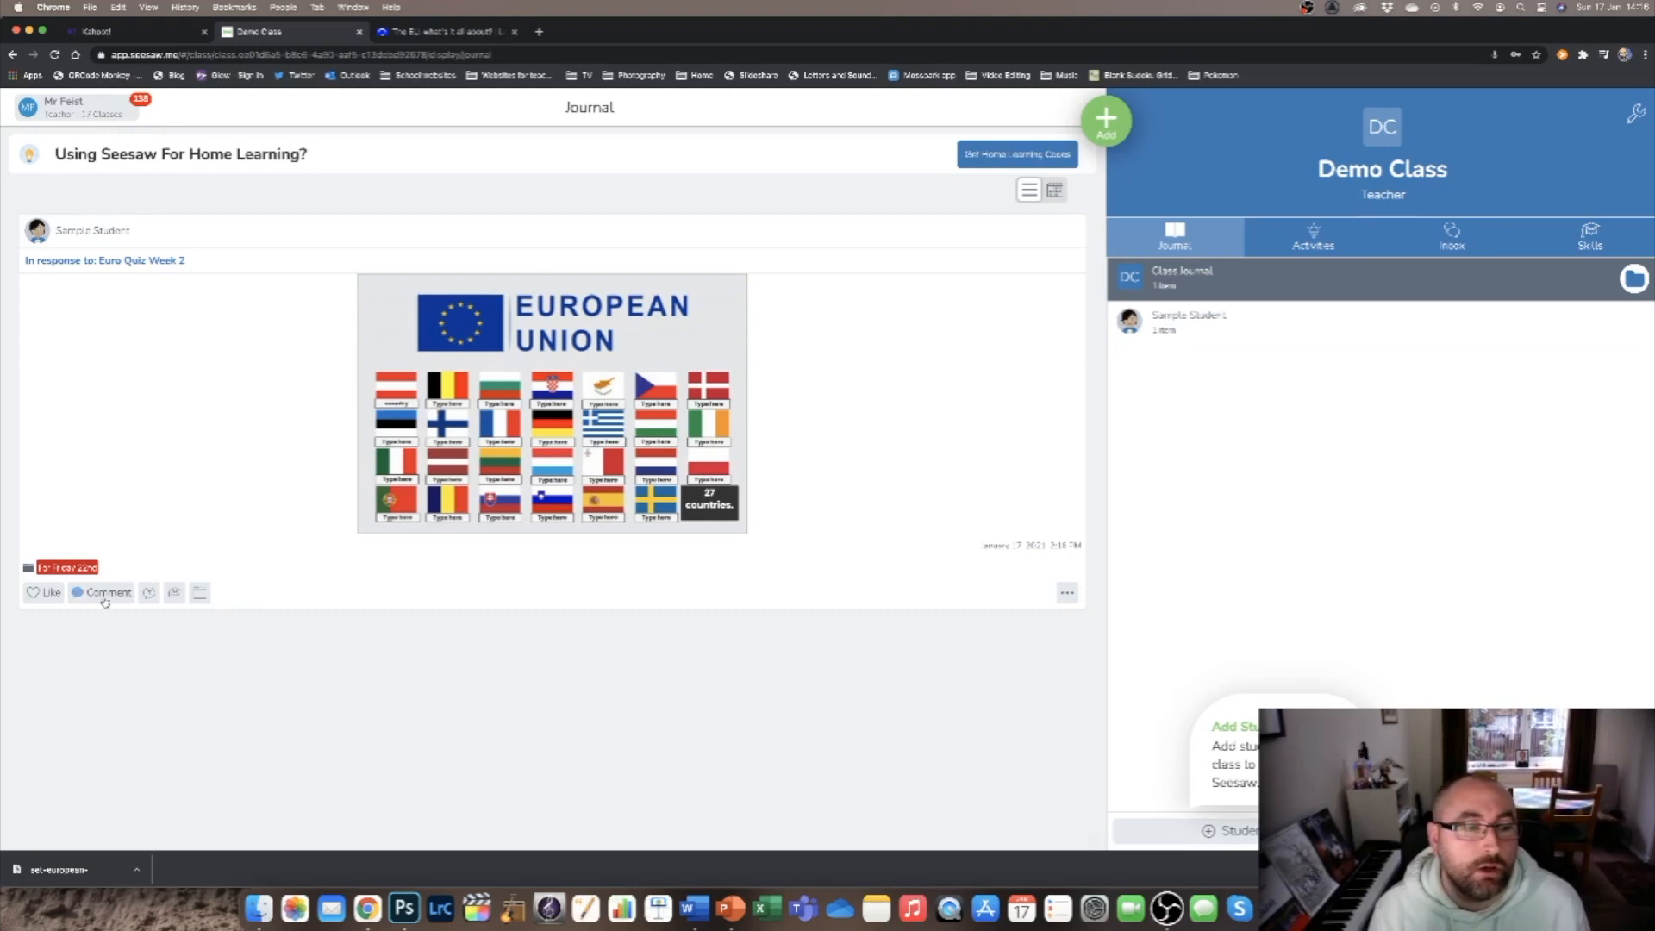
click(103, 593)
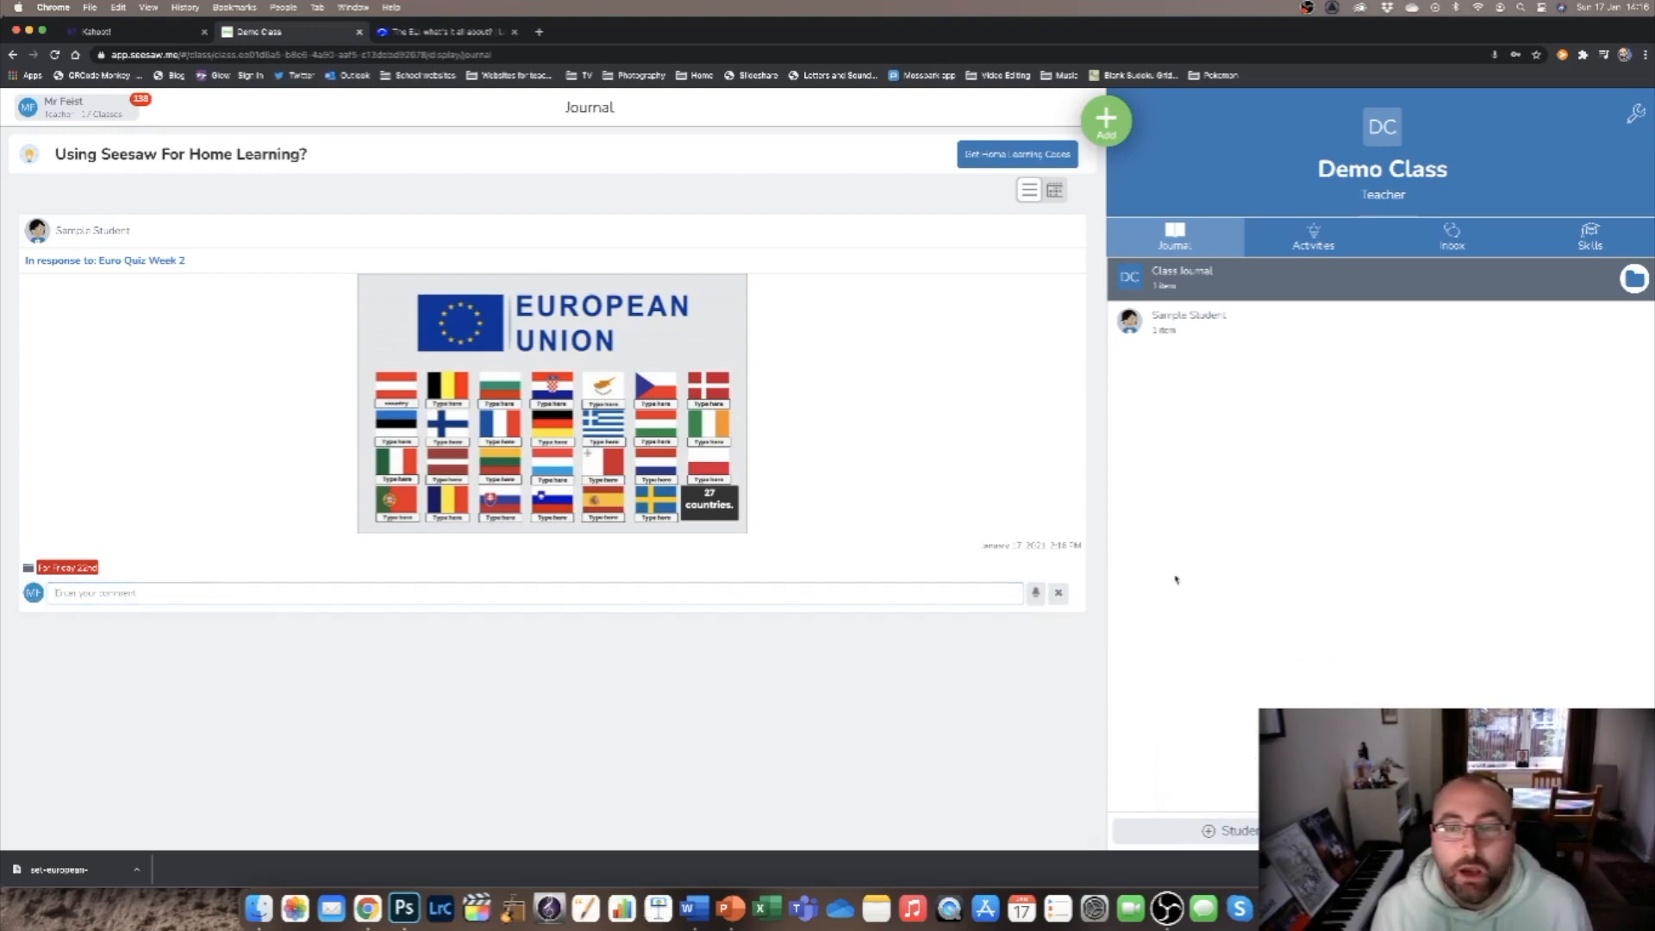
click(1058, 593)
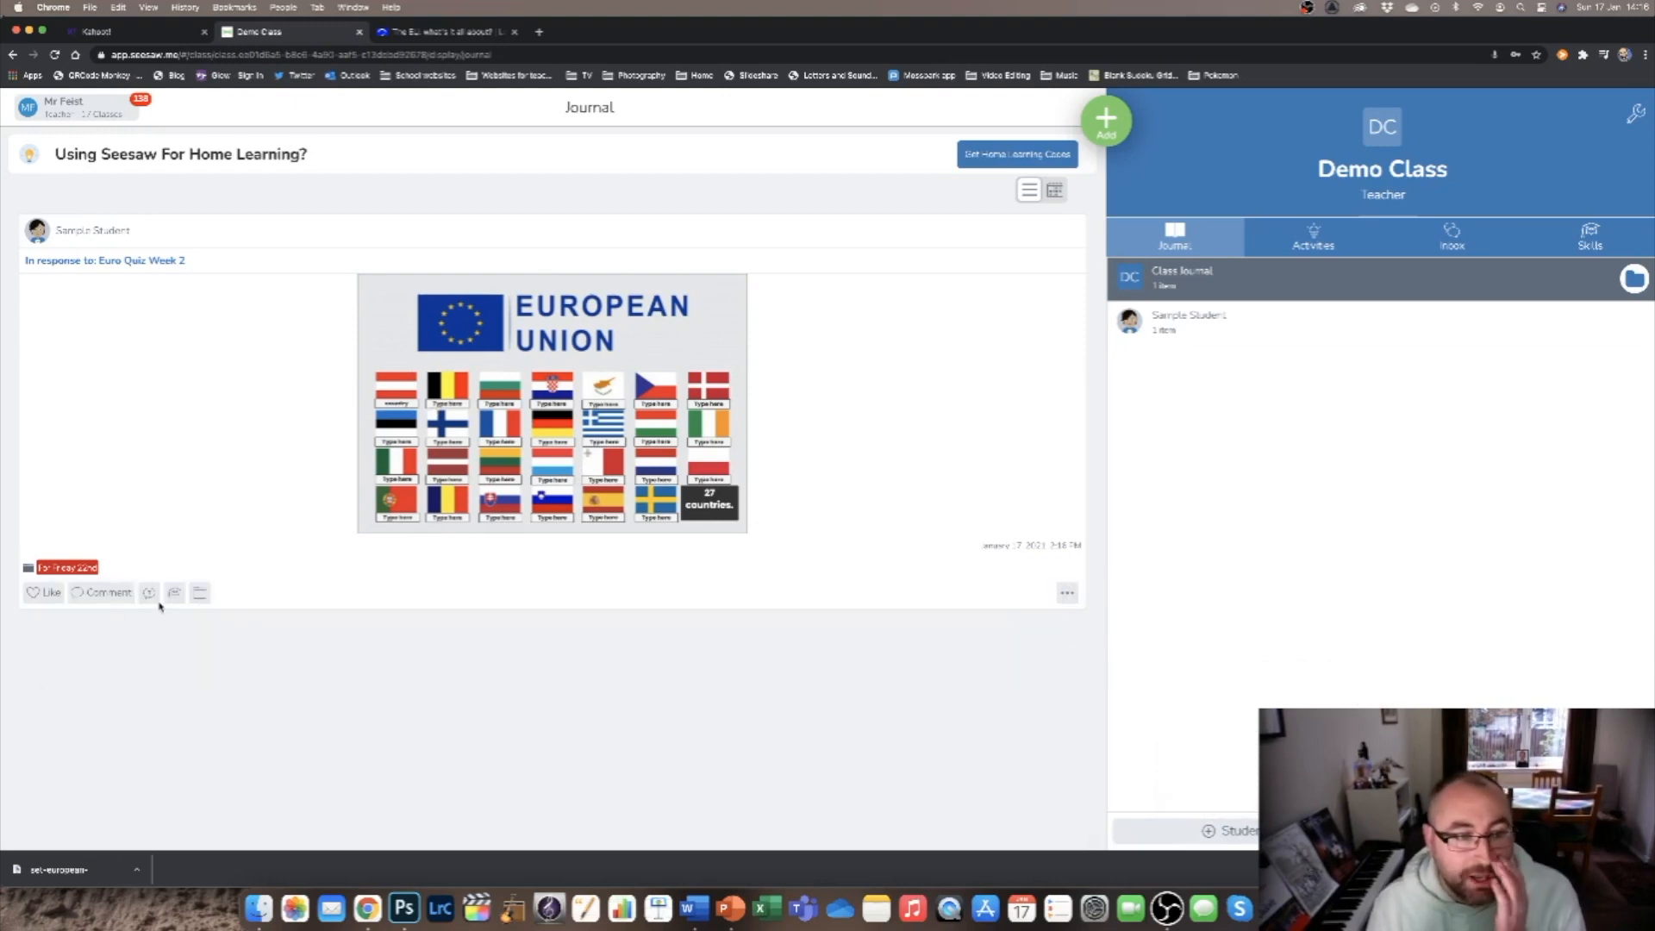
click(163, 602)
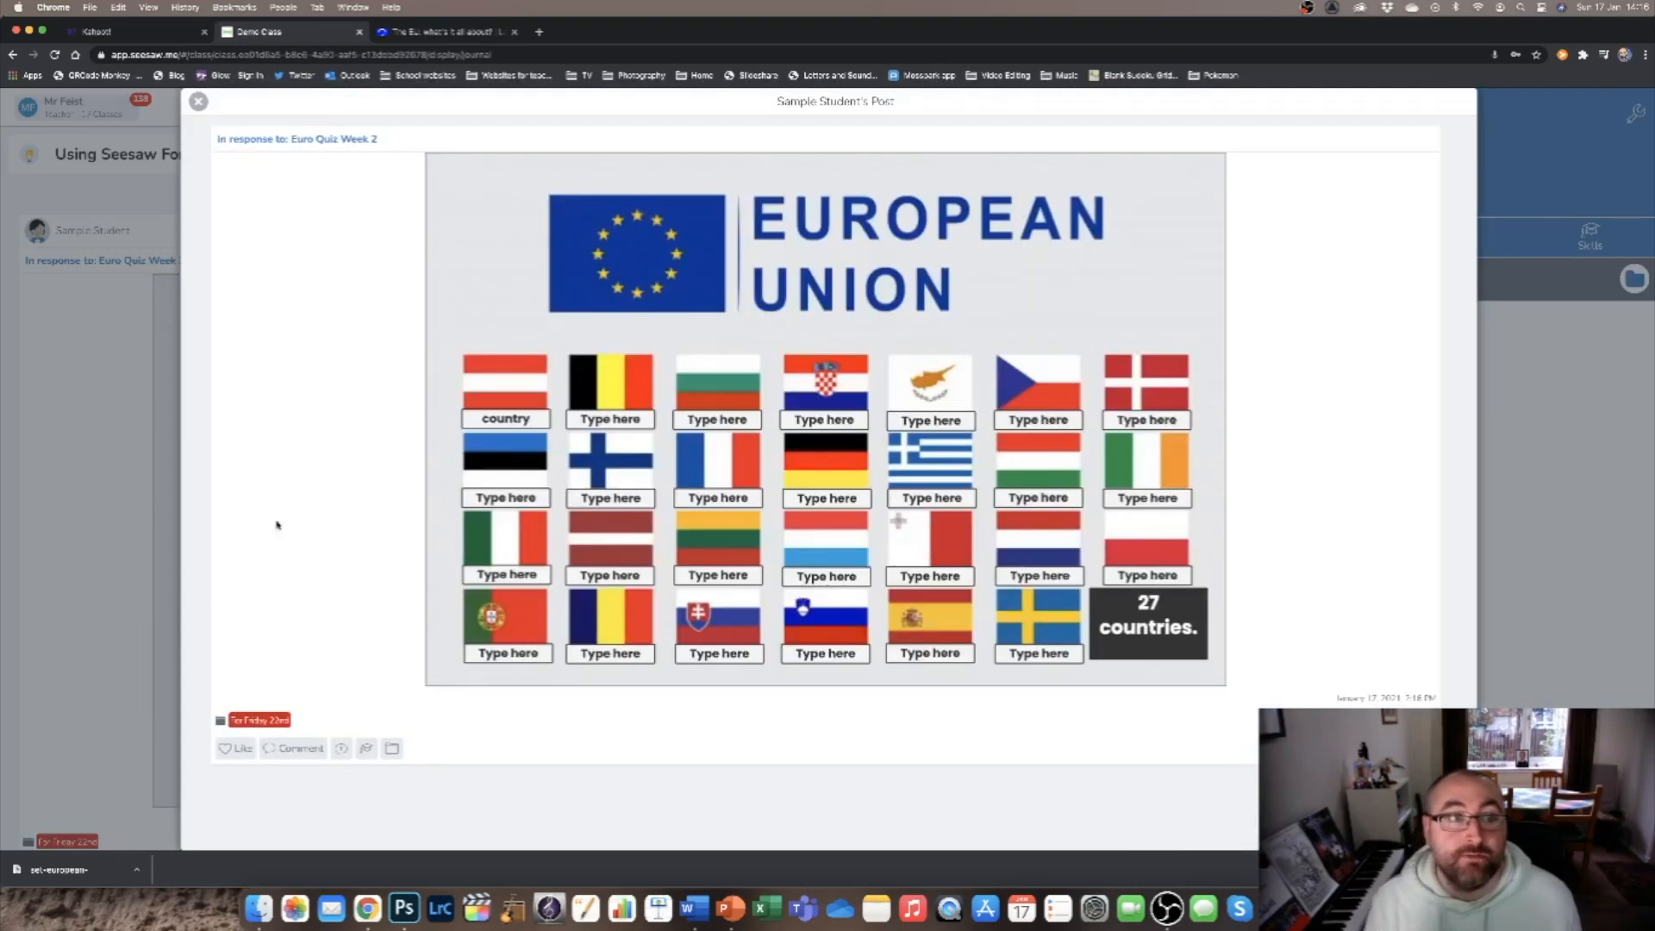
click(198, 101)
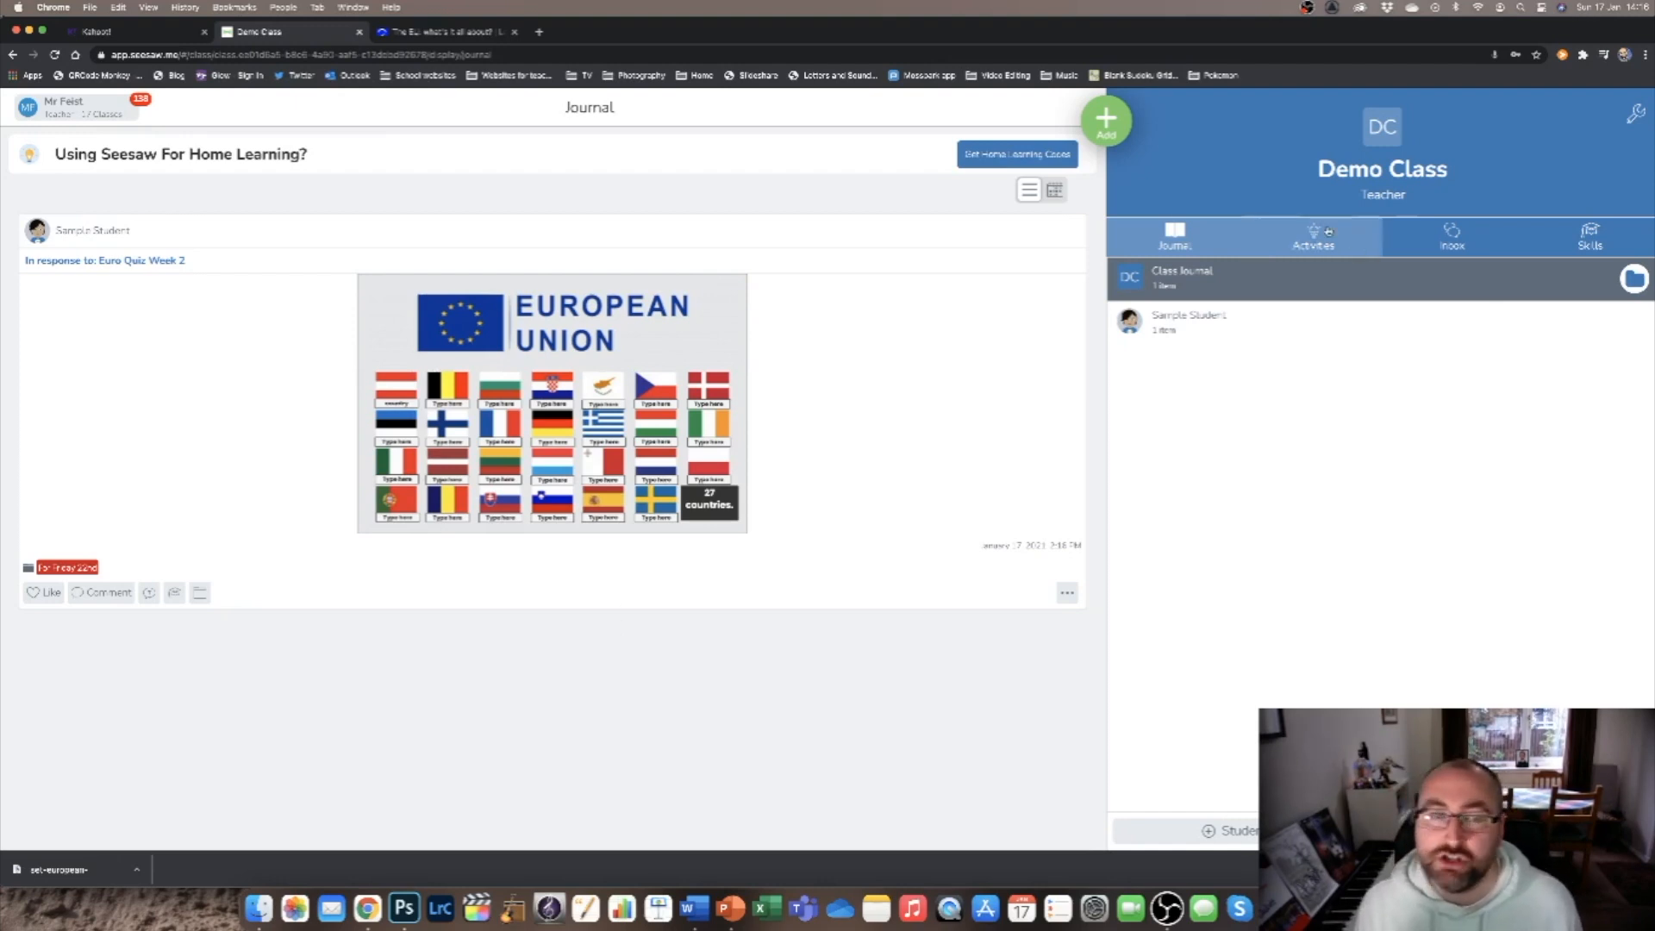
click(1328, 231)
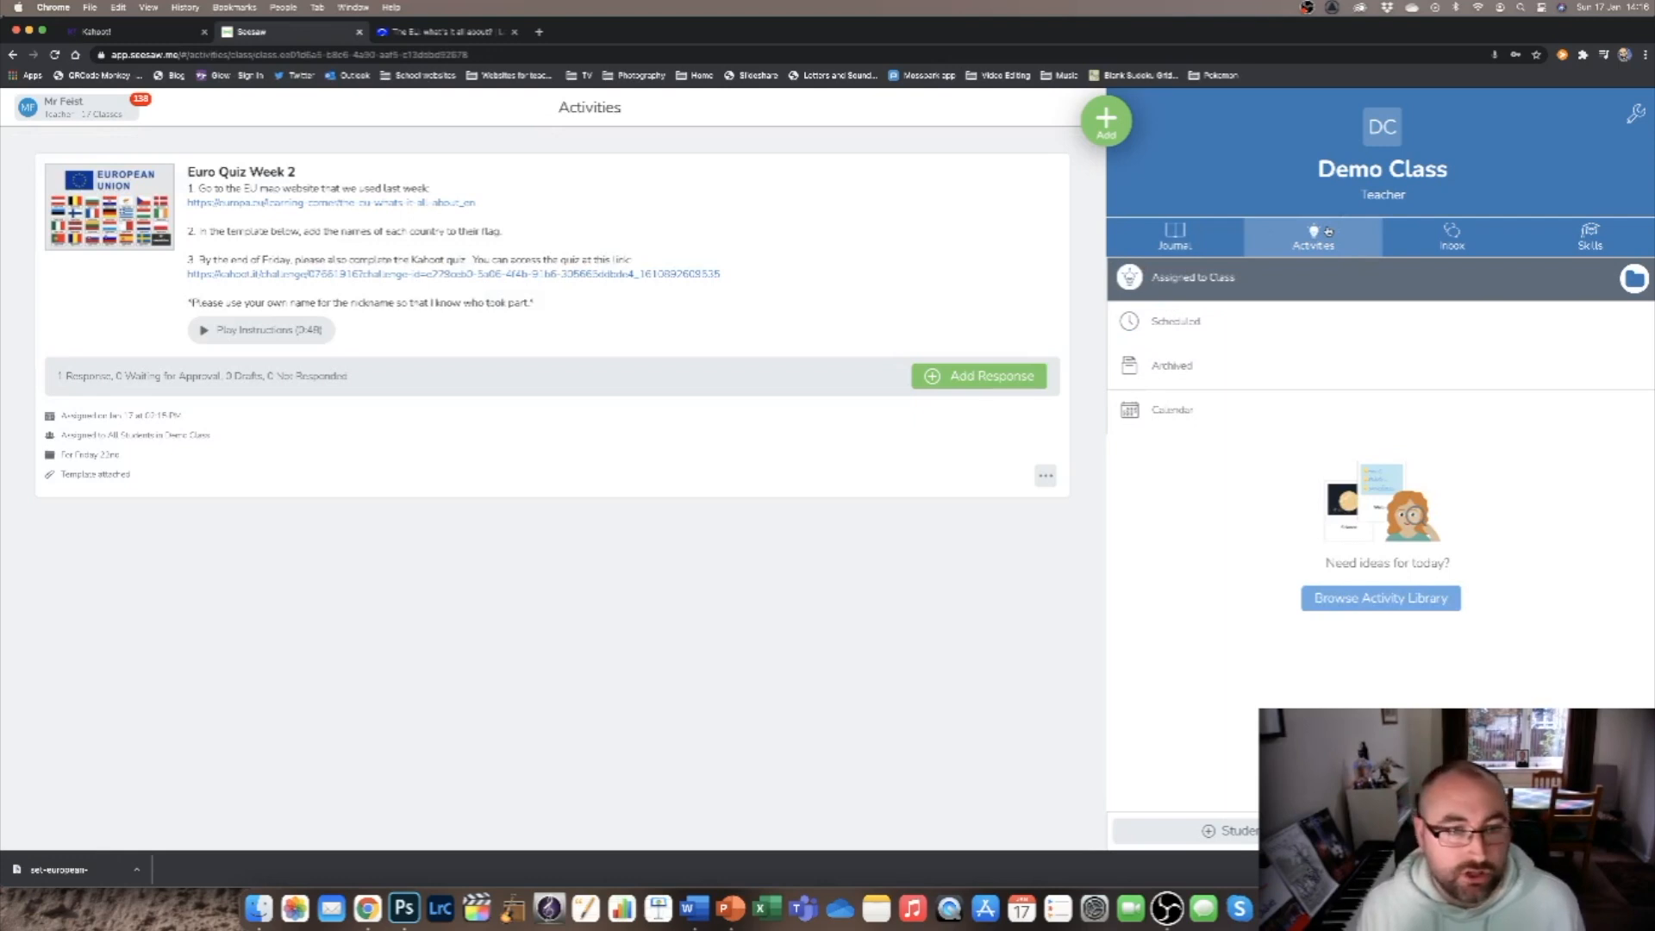